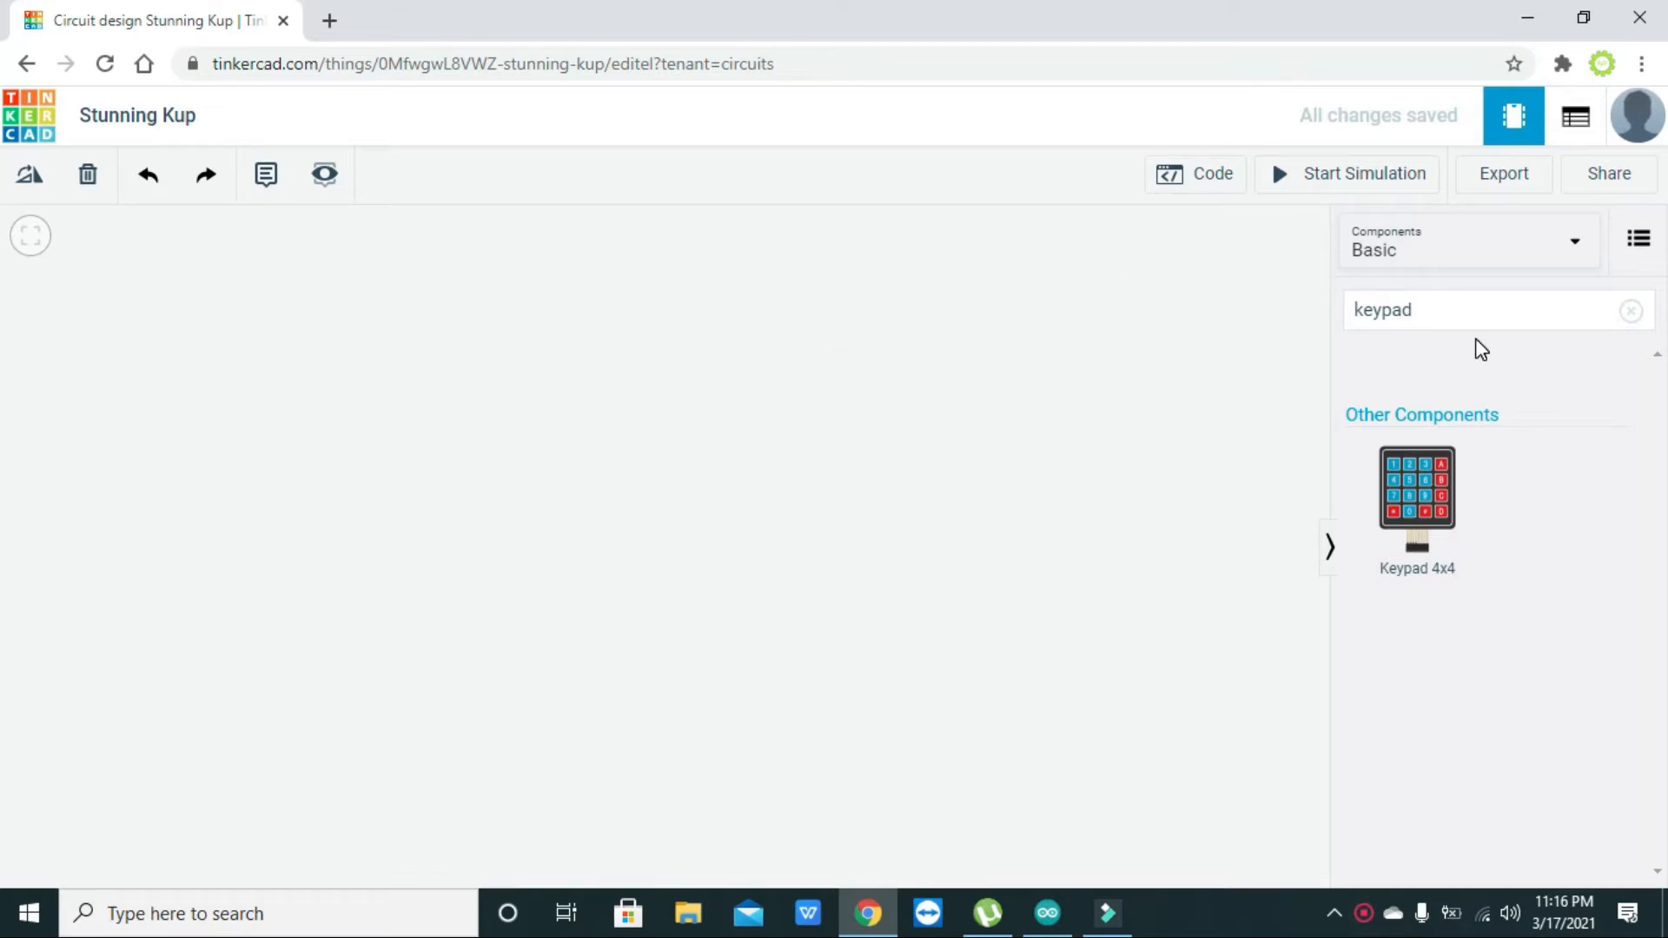
Step: Search the components for "keypad" and place a Keypad 4x4 in the left part of the empty workplane
click(1464, 314)
key(BackSpace)
key(BackSpace)
key(BackSpace)
key(BackSpace)
key(BackSpace)
key(BackSpace)
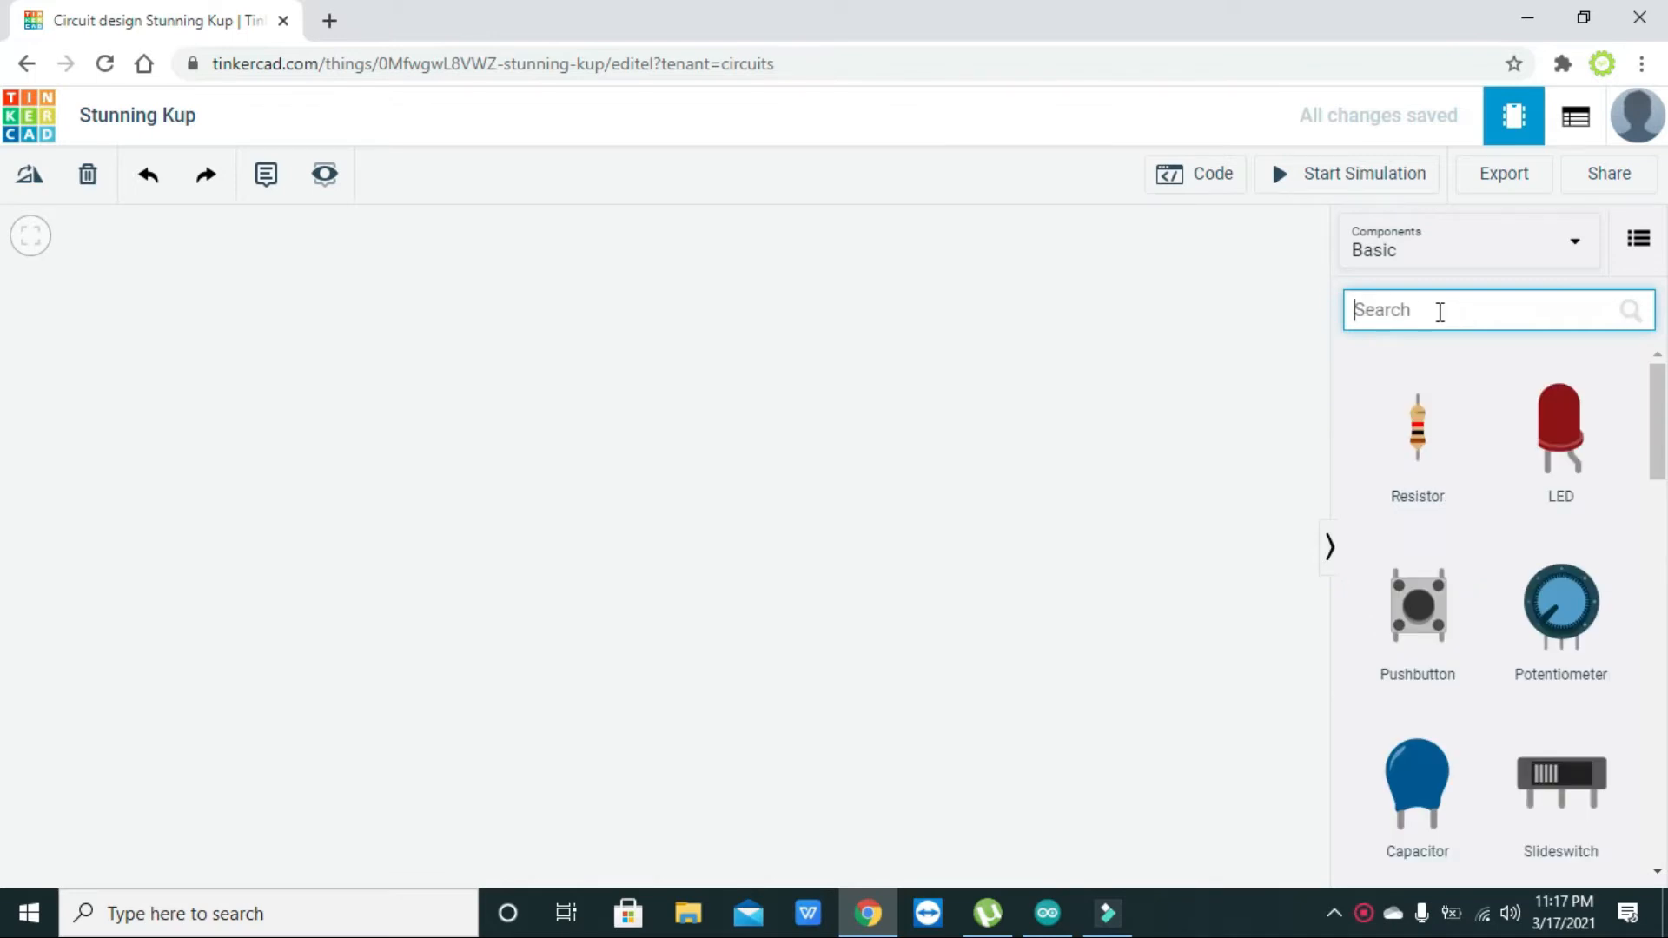
click(1433, 312)
text(keypad)
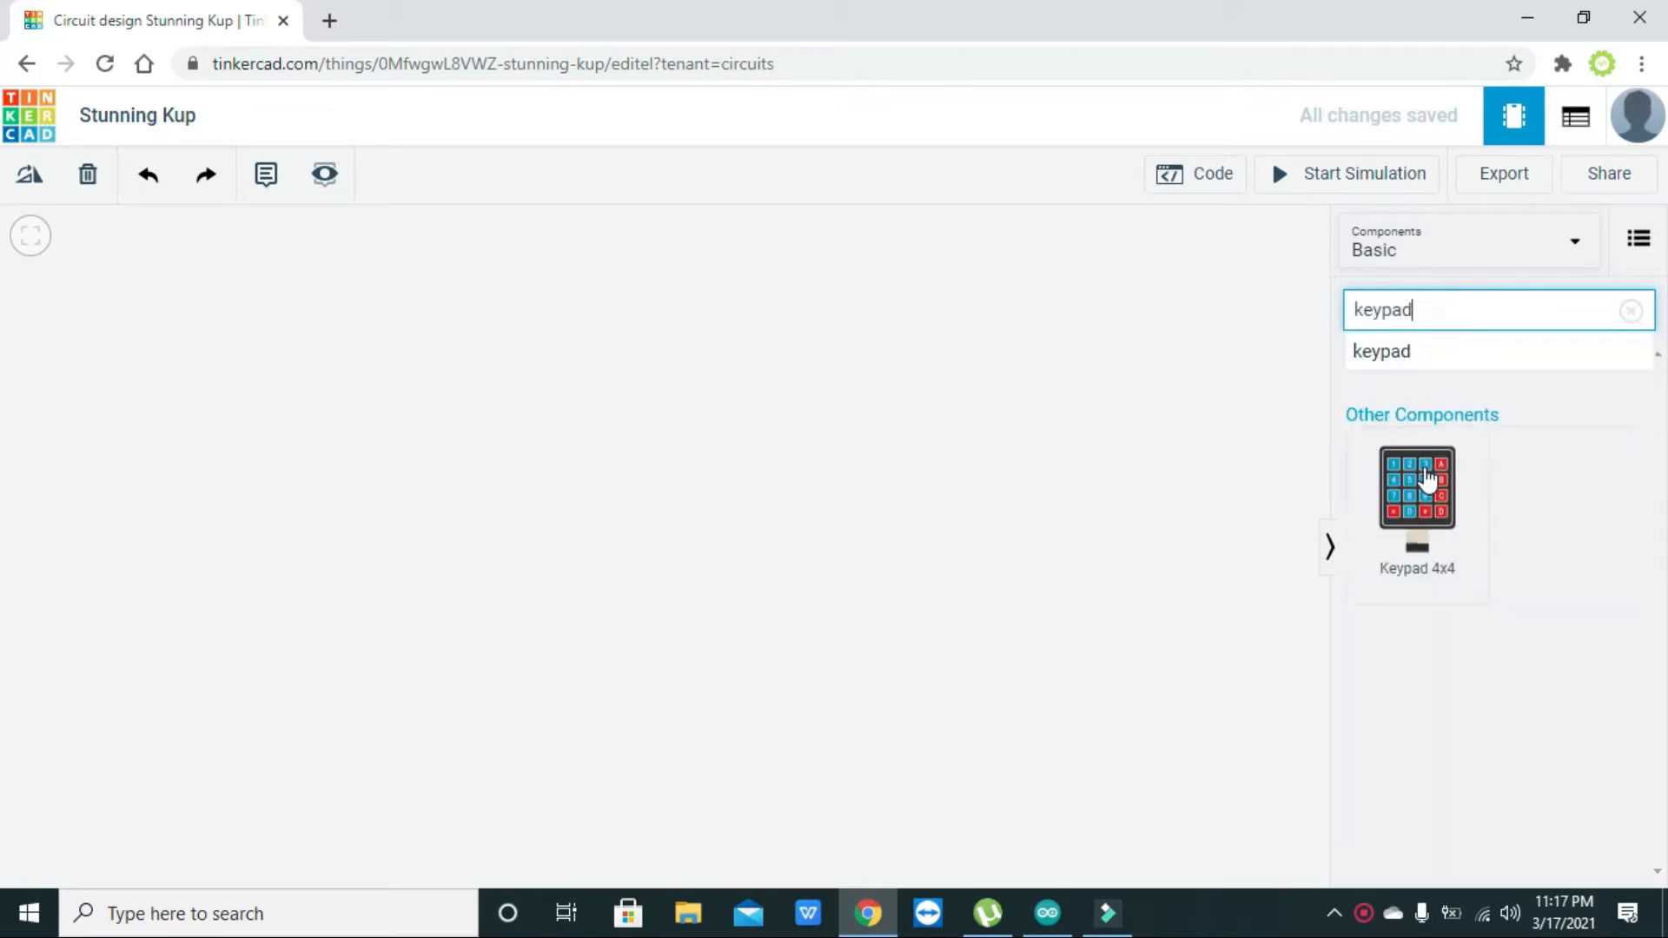
drag(1426, 477, 285, 697)
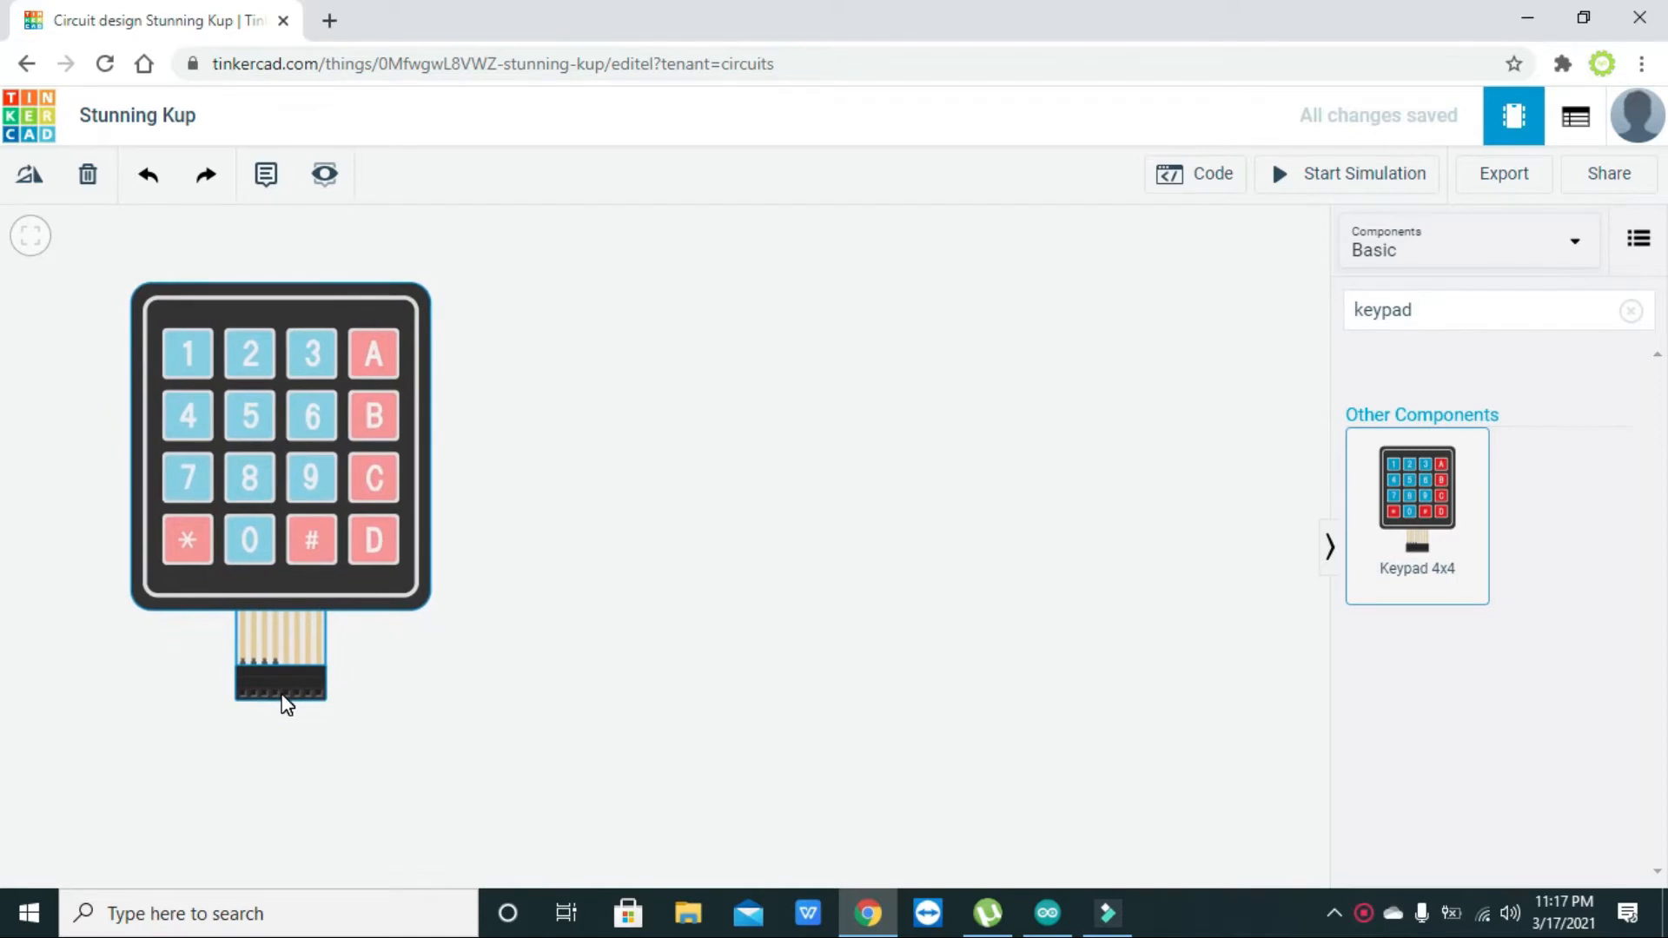
click(625, 648)
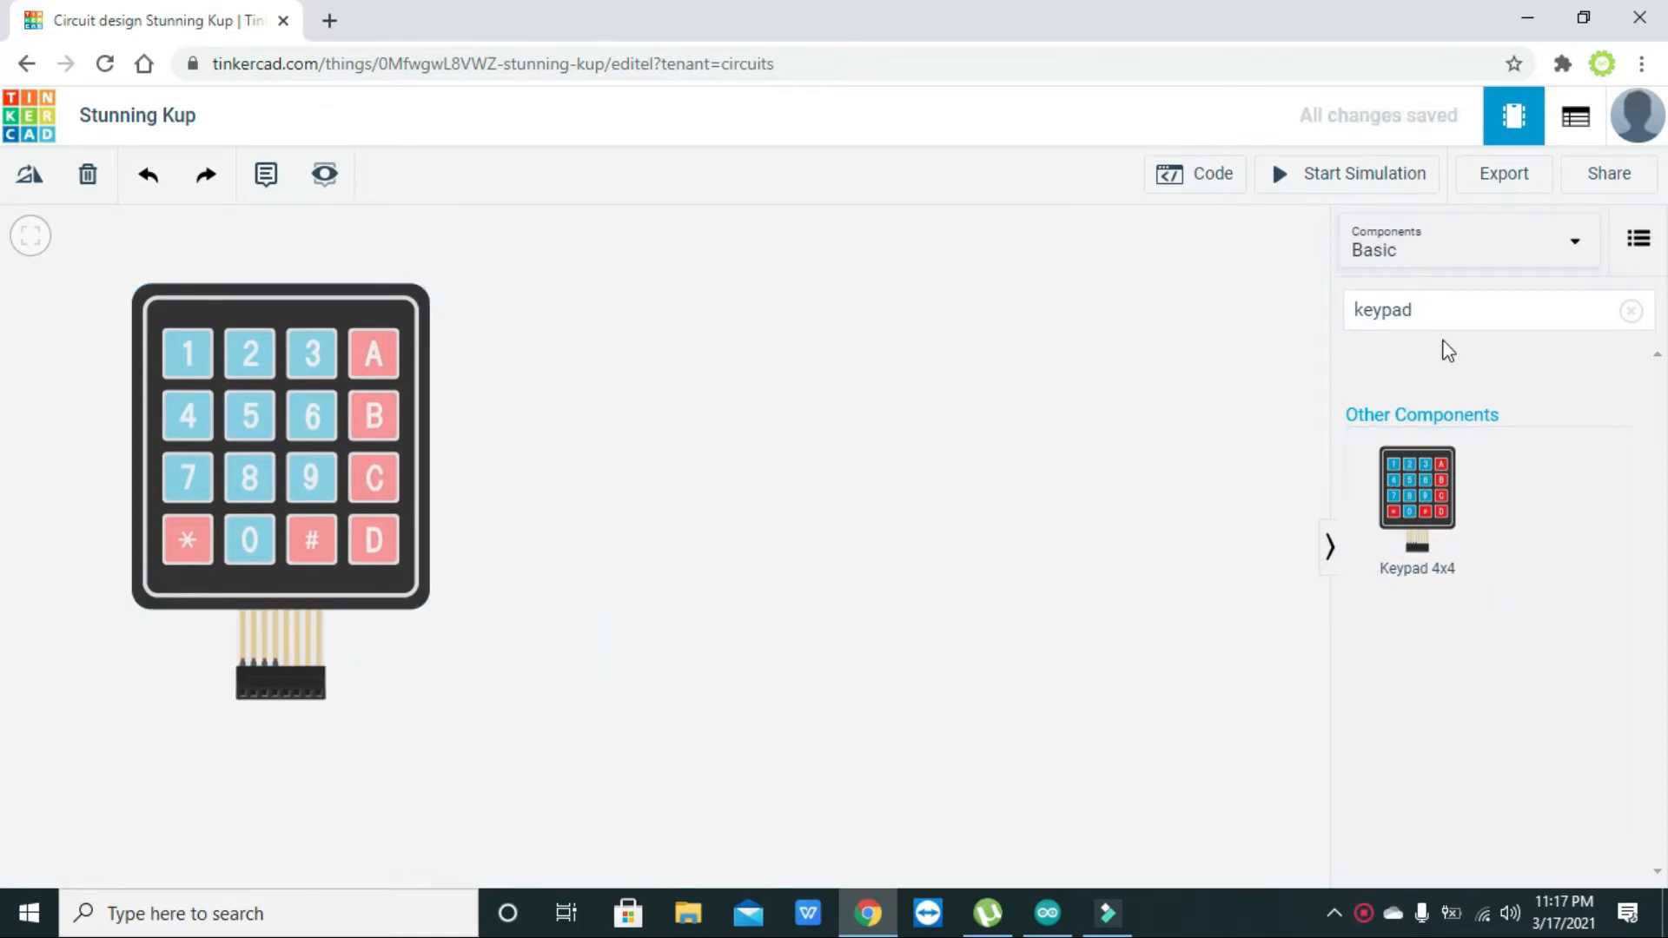
Step: Search the components for "uno" and place an Arduino Uno R3 beside the keypad
click(1473, 312)
key(BackSpace)
key(BackSpace)
key(BackSpace)
key(BackSpace)
key(BackSpace)
key(BackSpace)
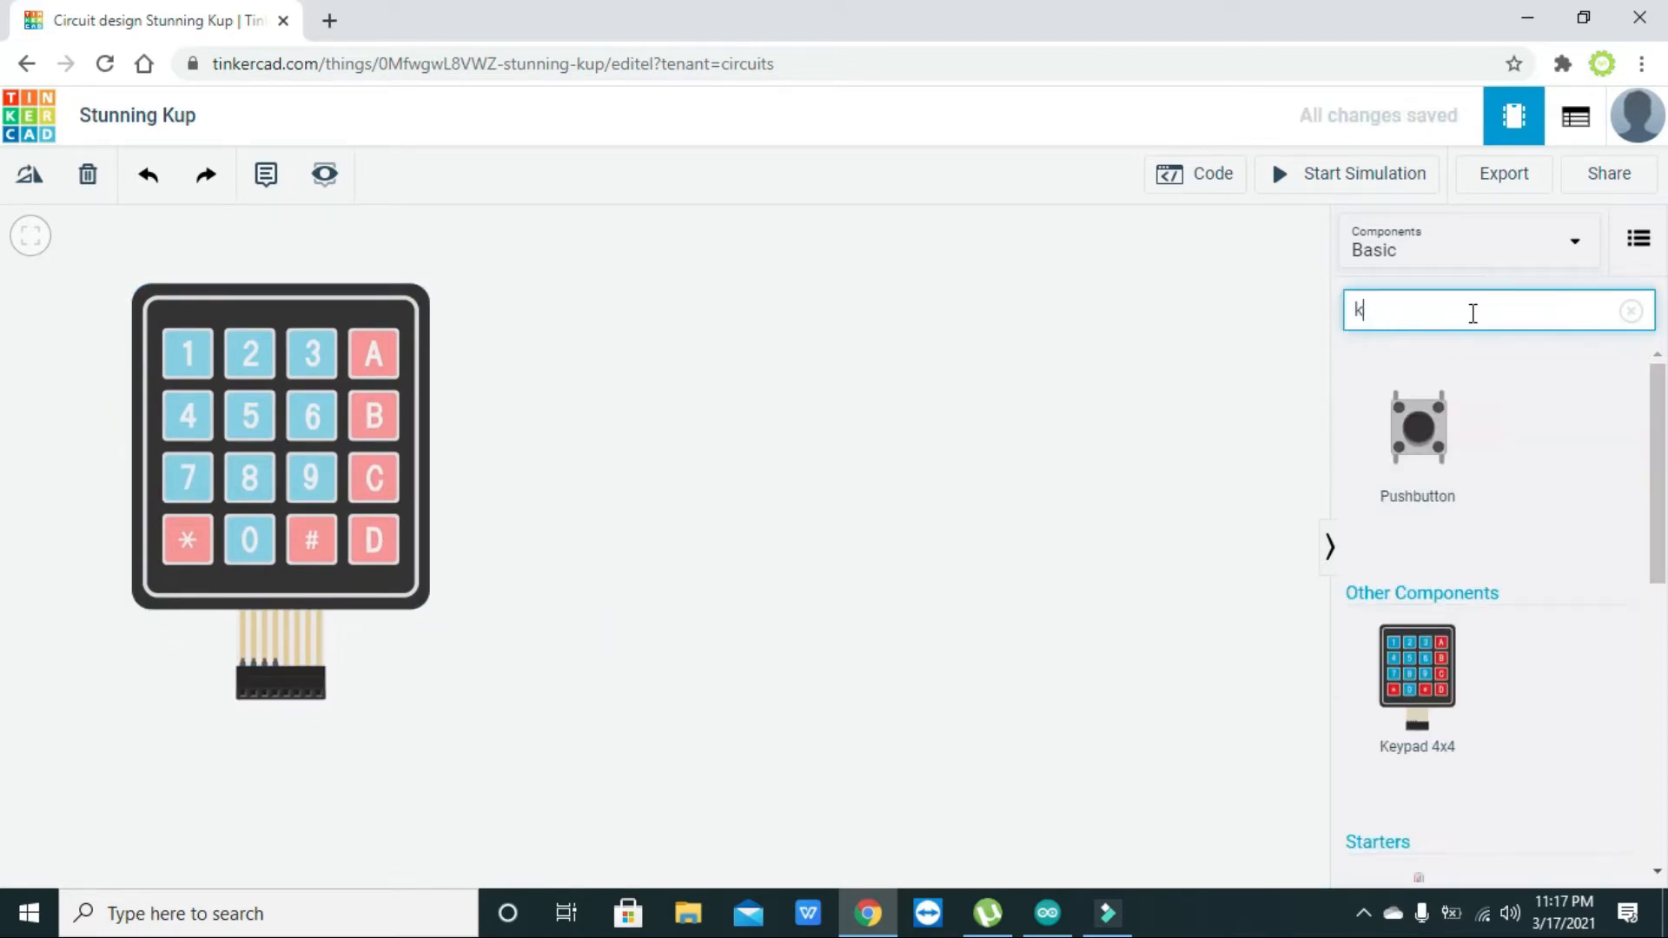
text(uno)
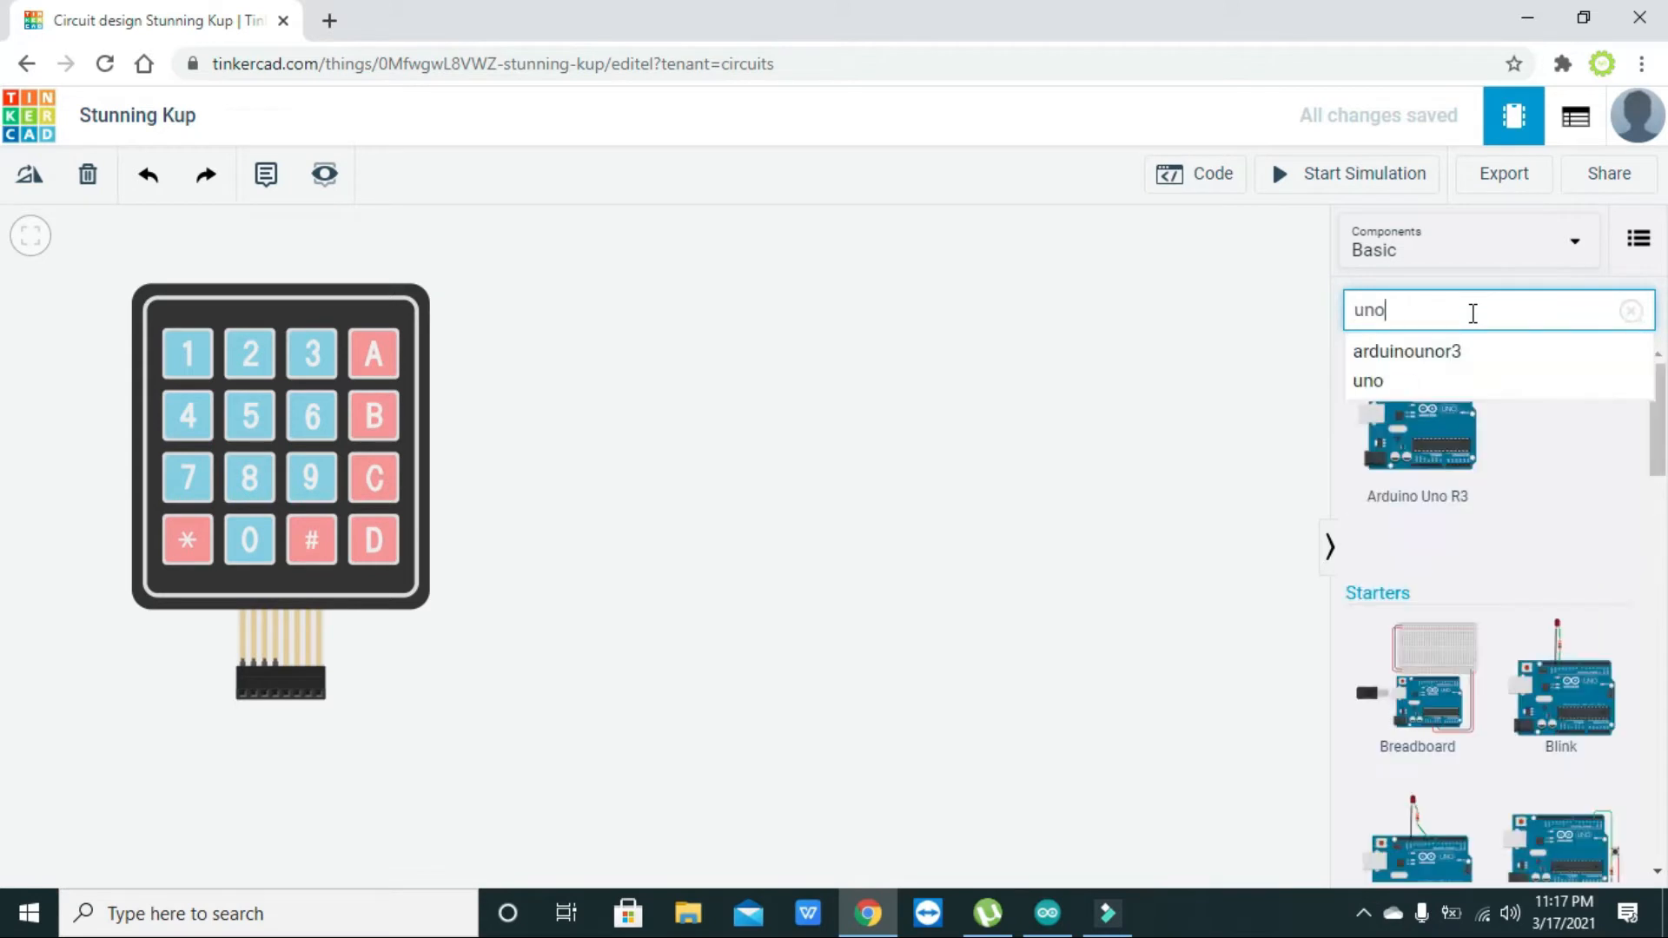
drag(1449, 429, 910, 432)
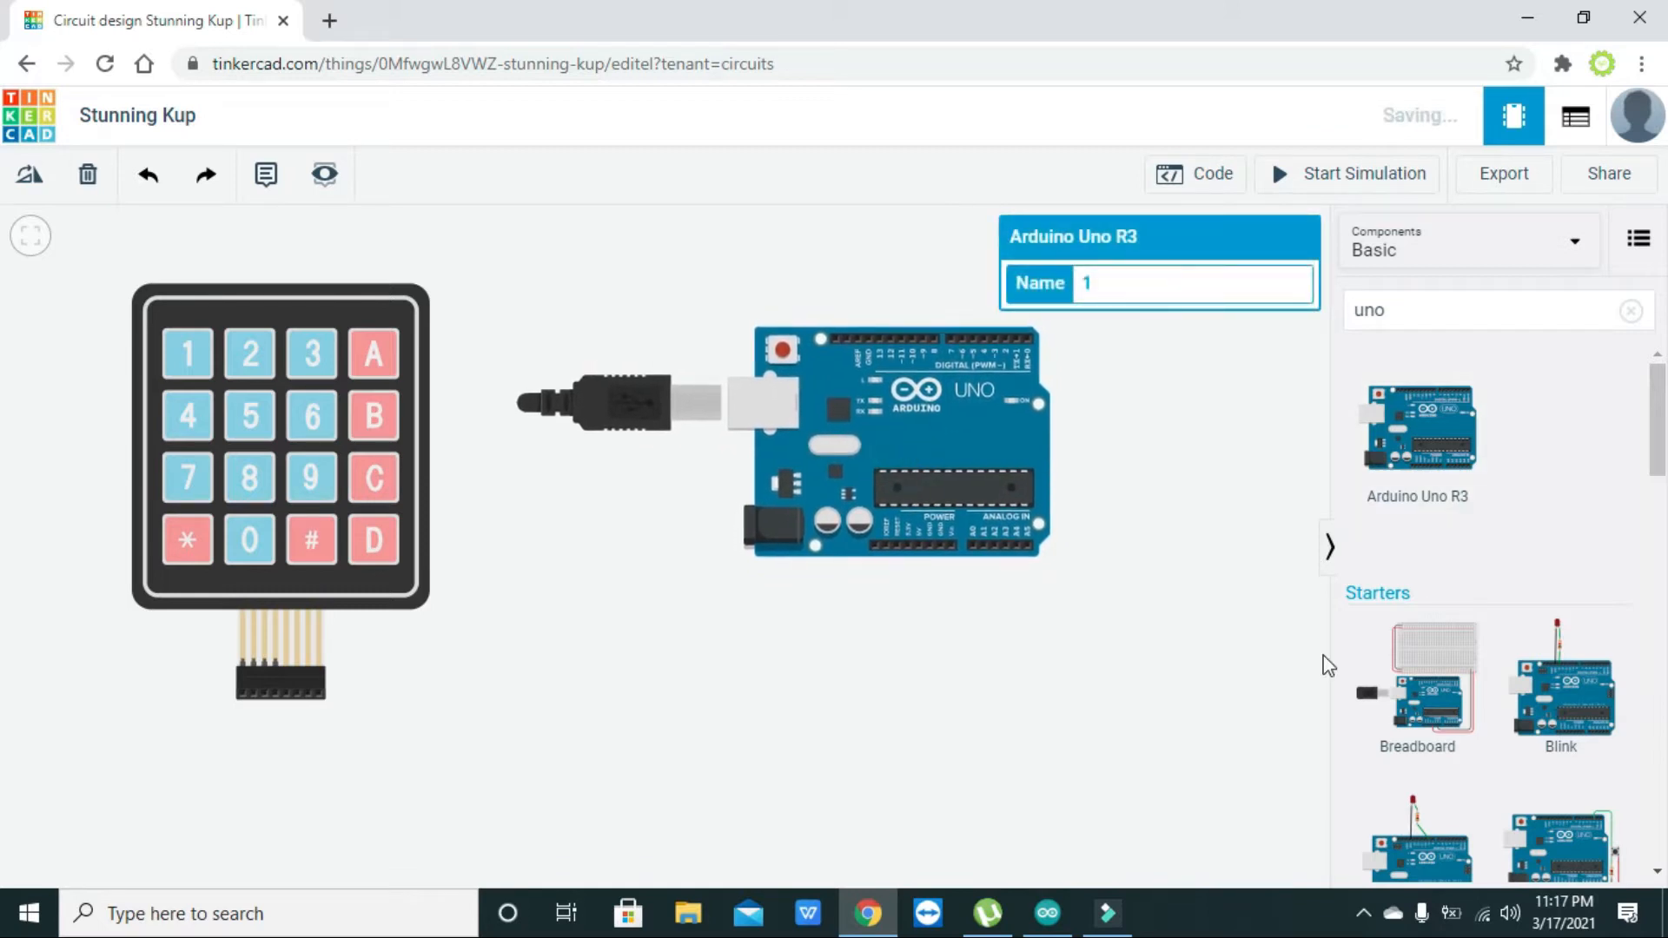
click(1433, 233)
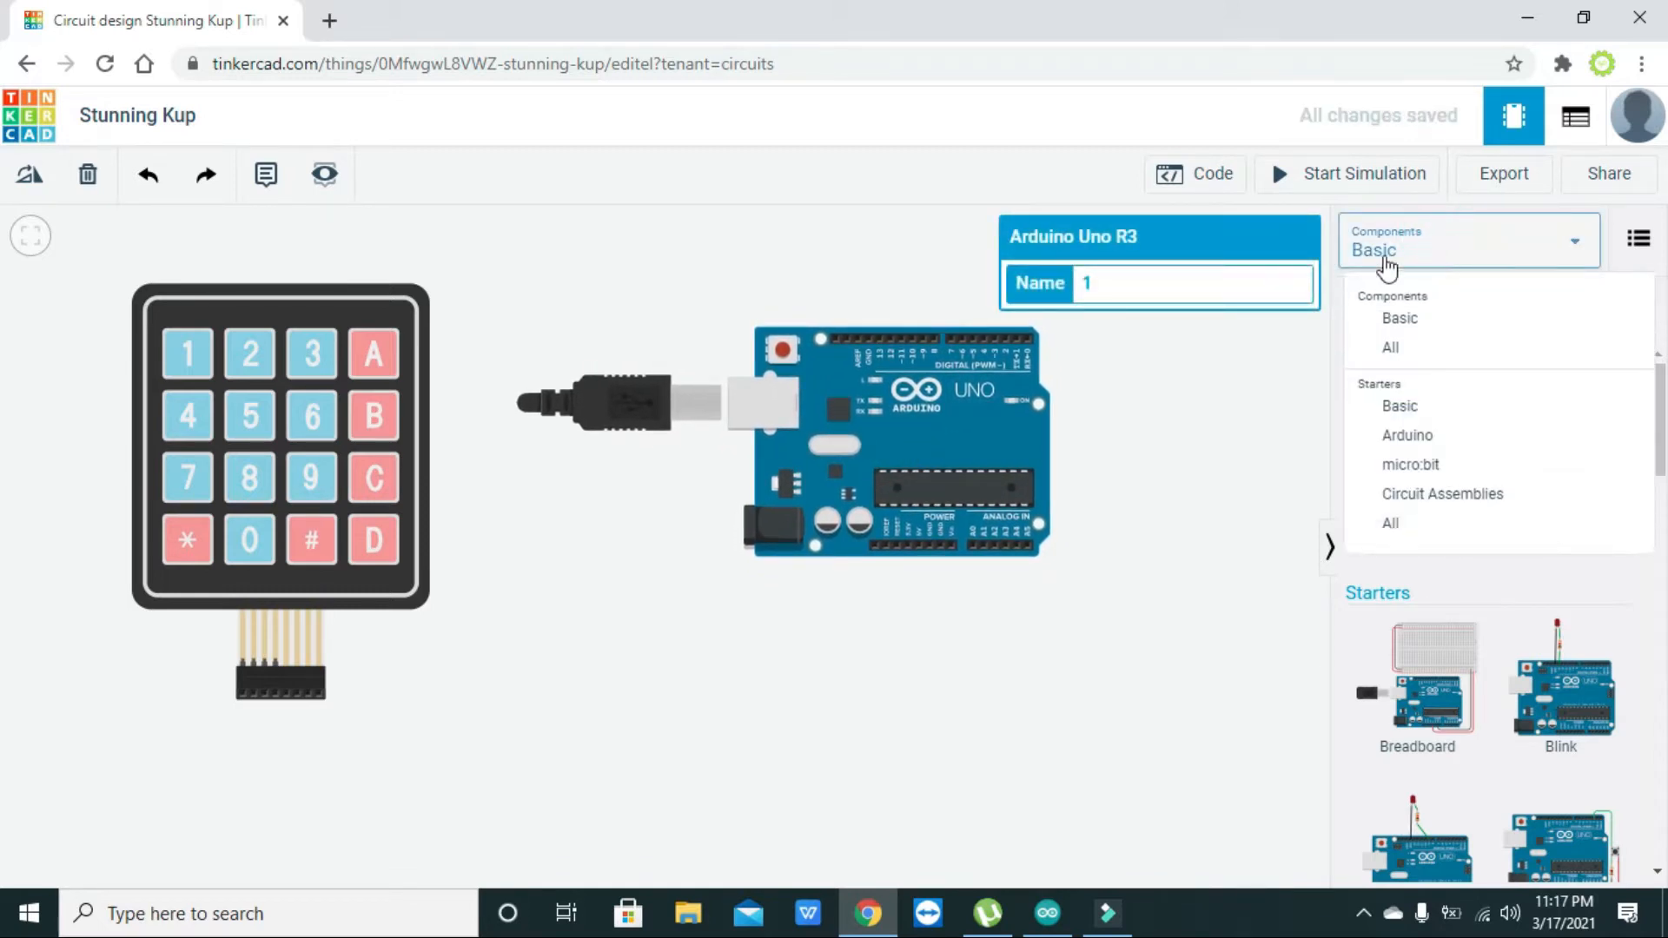
click(1237, 343)
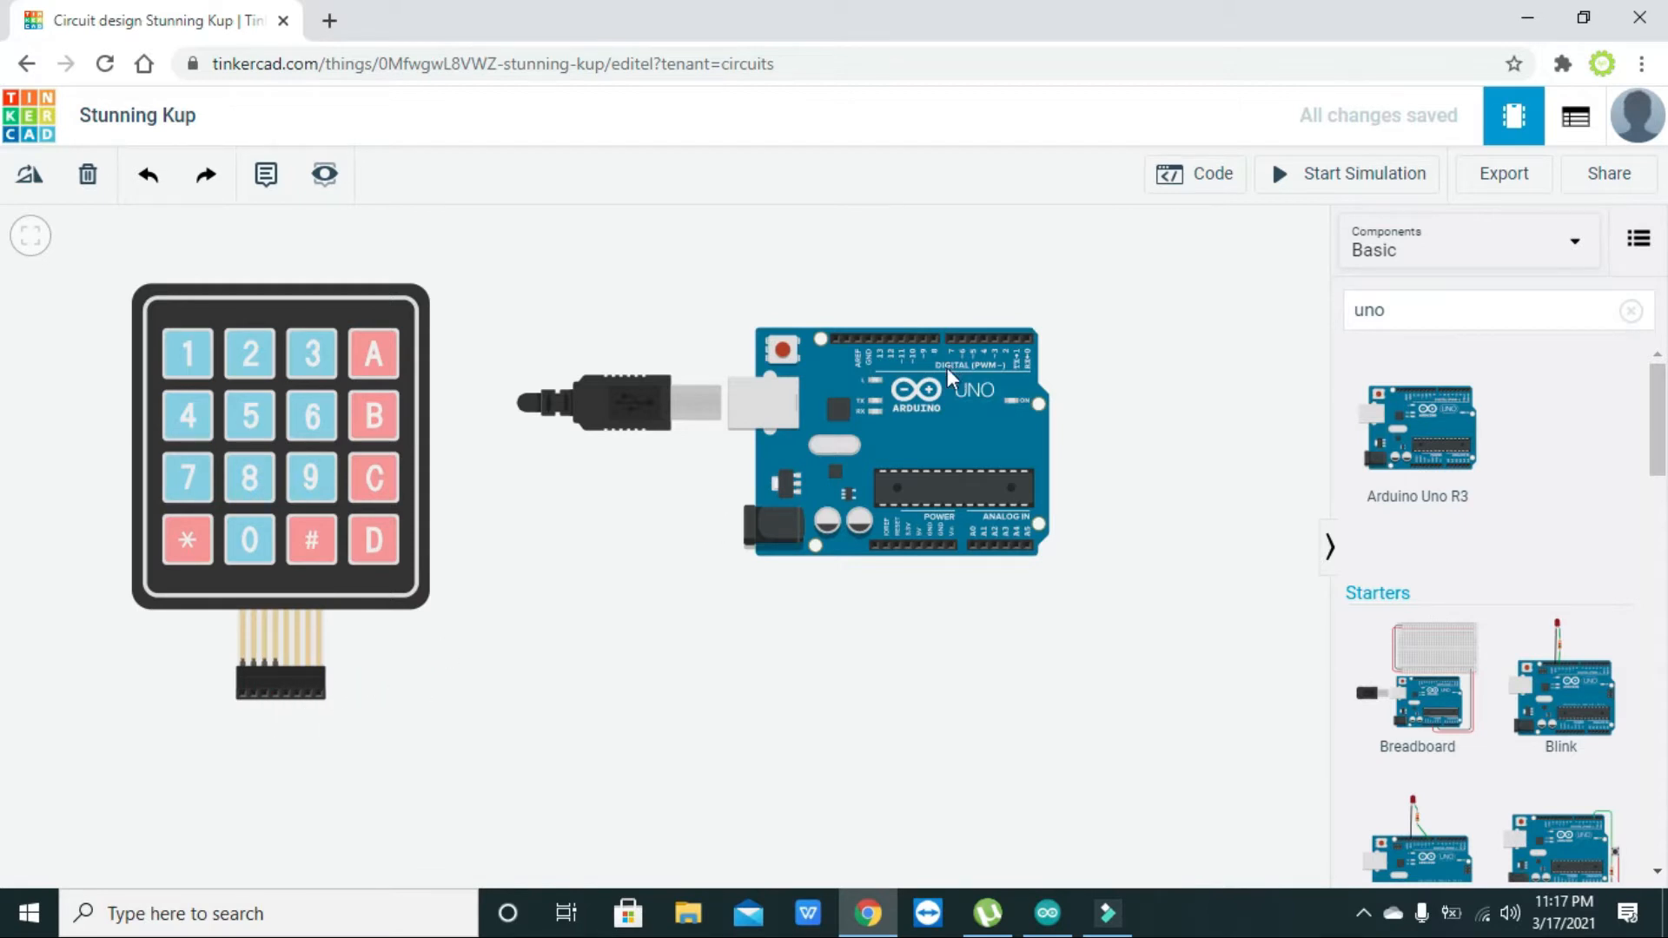
Step: Rearrange the parts so the keypad sits above and the Arduino Uno lies below and slightly to its left
drag(935, 379, 867, 626)
drag(396, 549, 1159, 457)
drag(851, 655, 543, 697)
drag(1117, 484, 987, 469)
drag(655, 672, 809, 718)
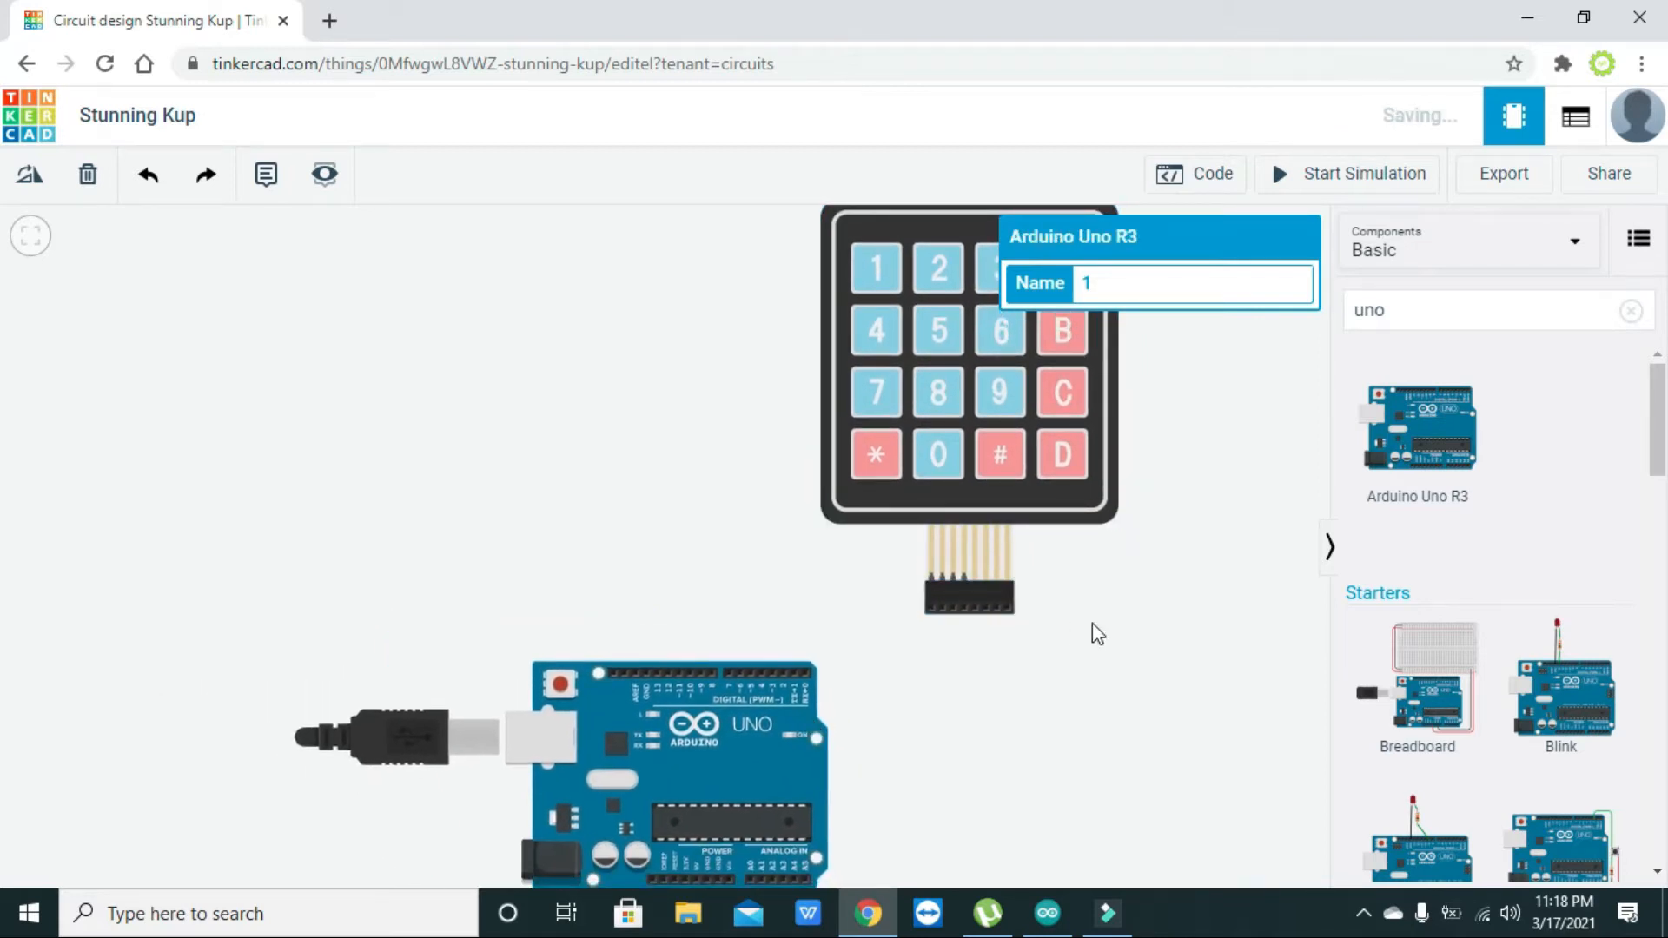
Step: Wire the keypad's Row 1 pin to Arduino pin D3 and bend the wire into right angles
click(930, 612)
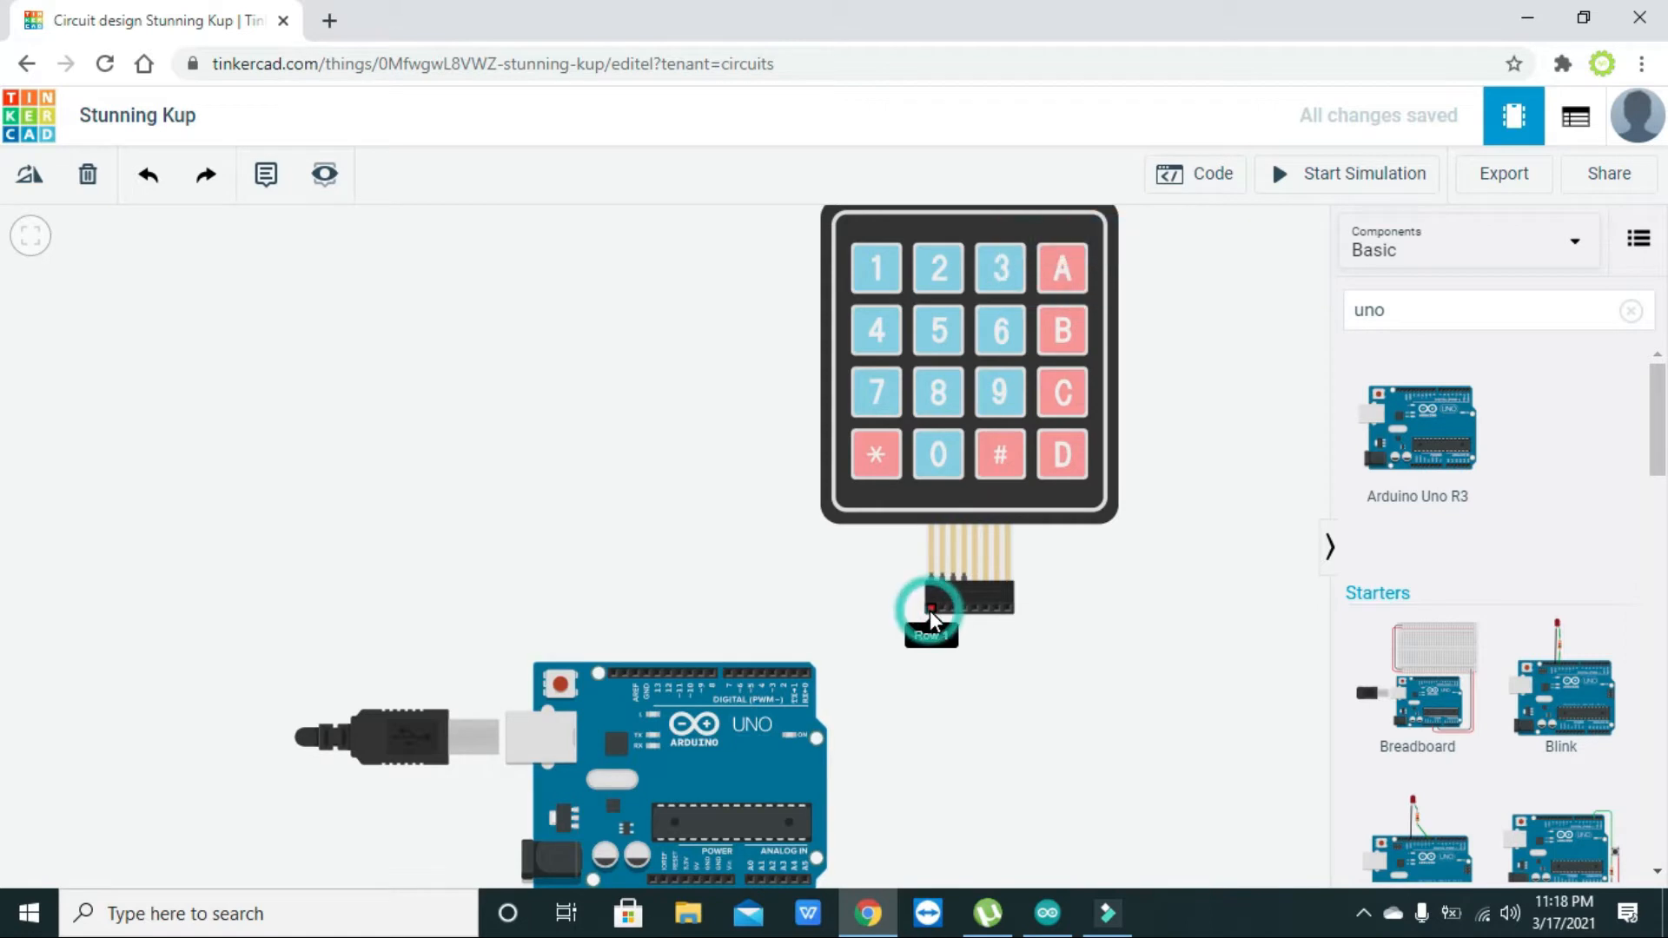
click(773, 675)
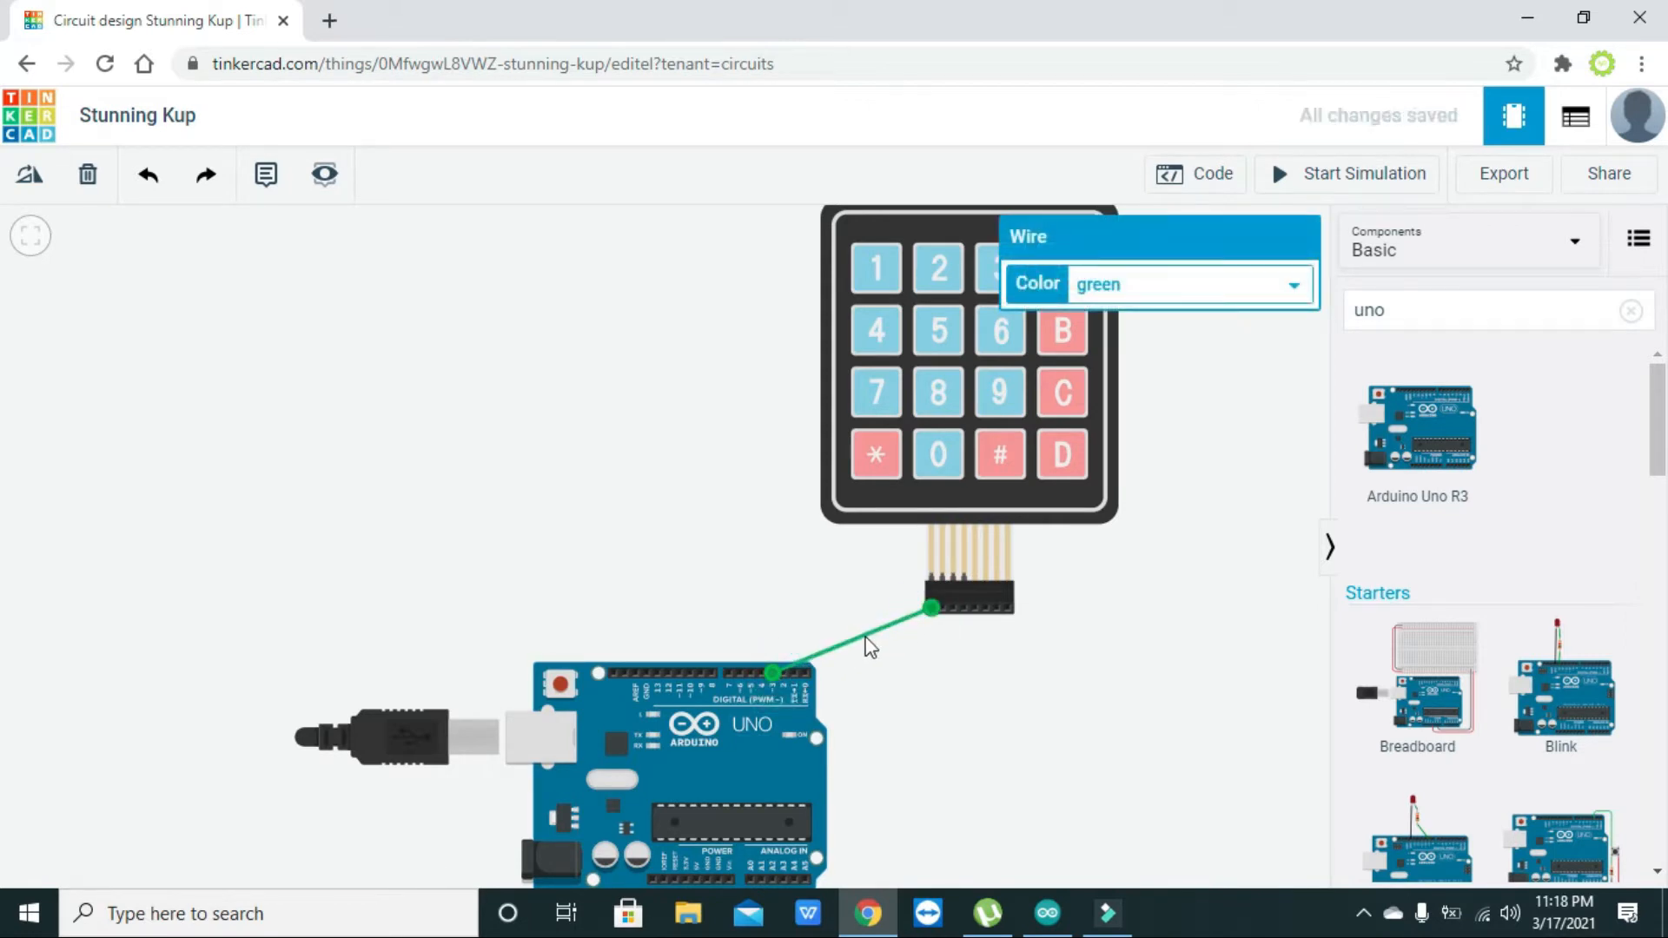
double_click(807, 659)
drag(806, 659, 932, 653)
double_click(861, 627)
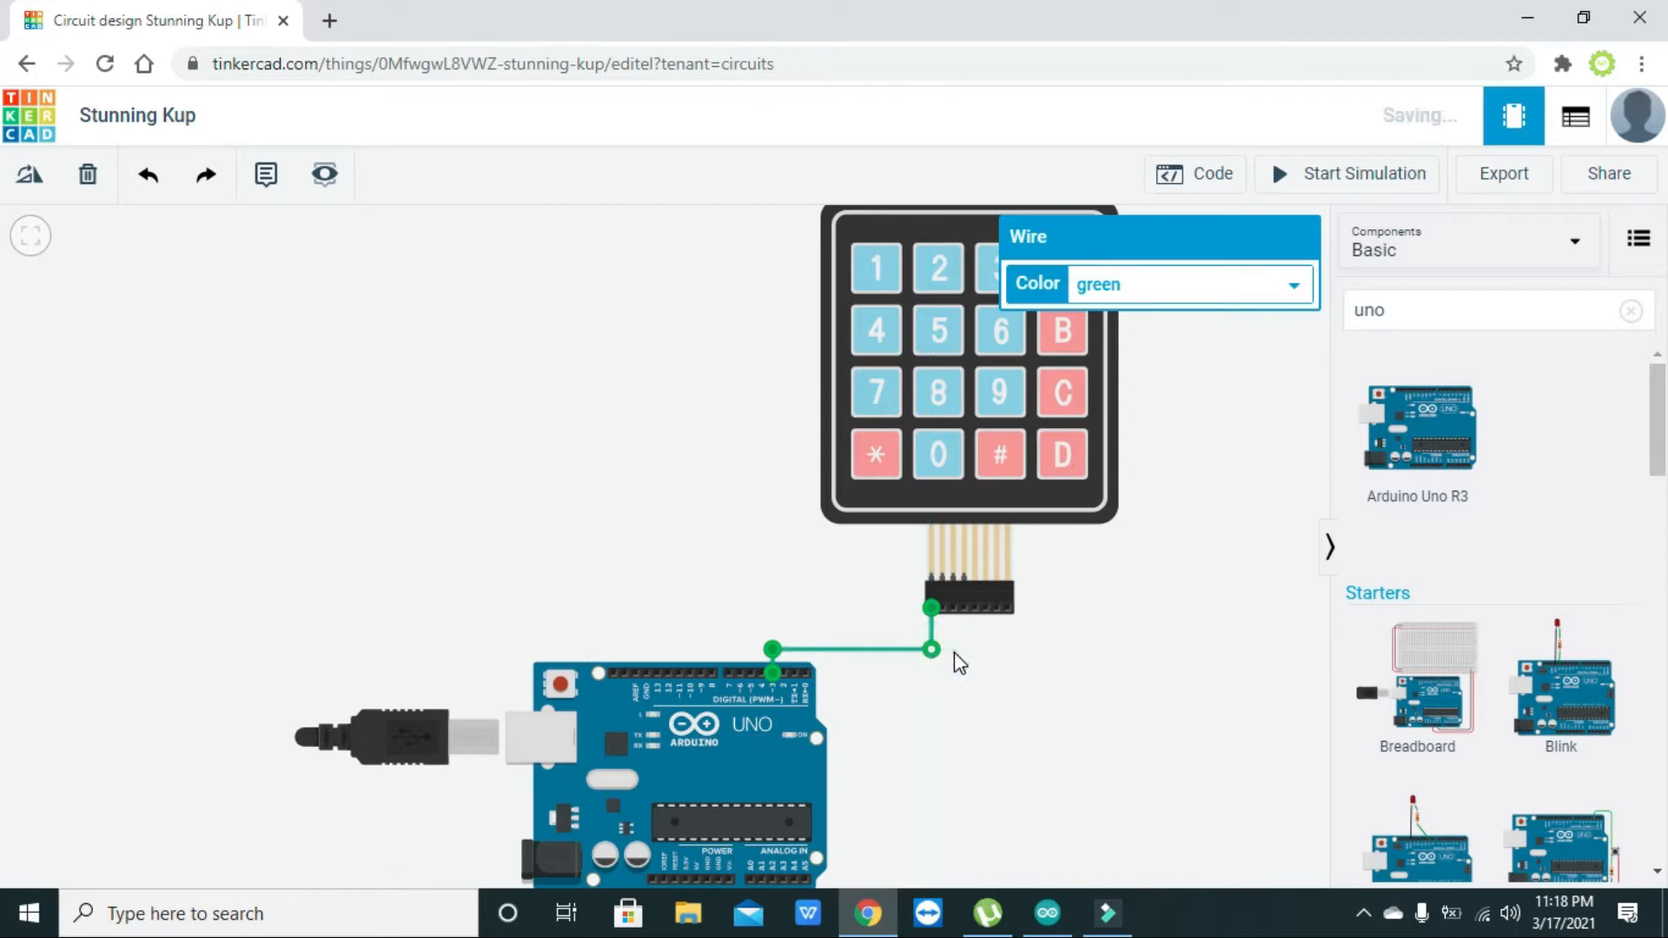
click(953, 643)
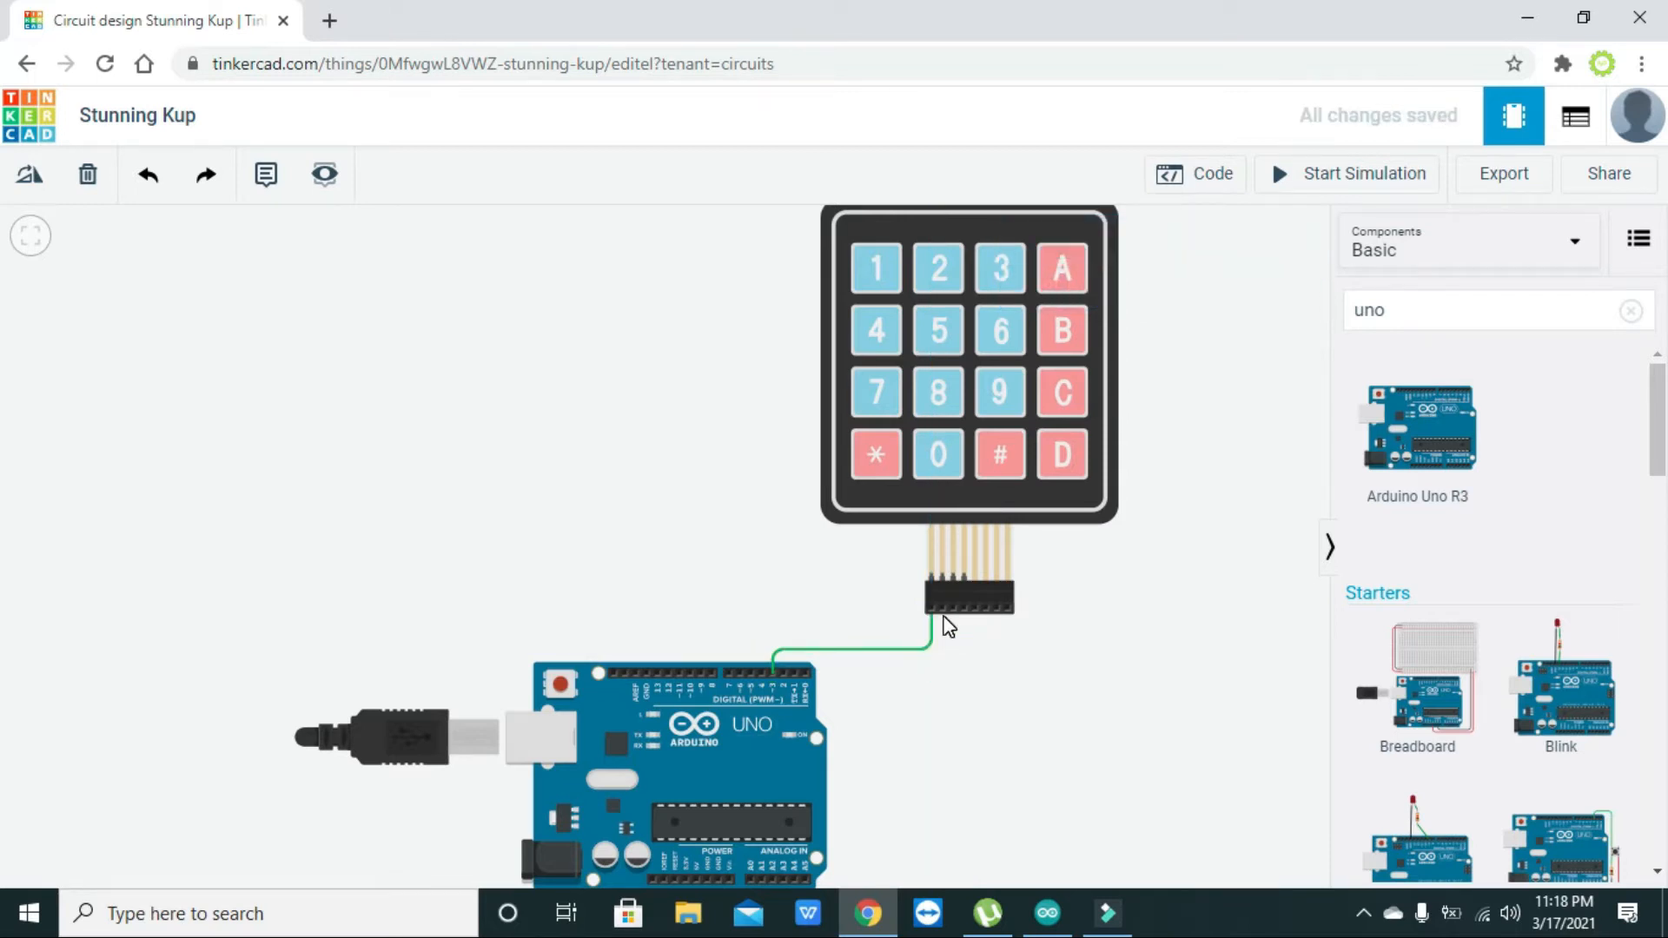
Step: Wire the keypad's Row 2 pin to Arduino pin D2, routing the wire squarely alongside the Row 1 wire
click(941, 612)
click(786, 671)
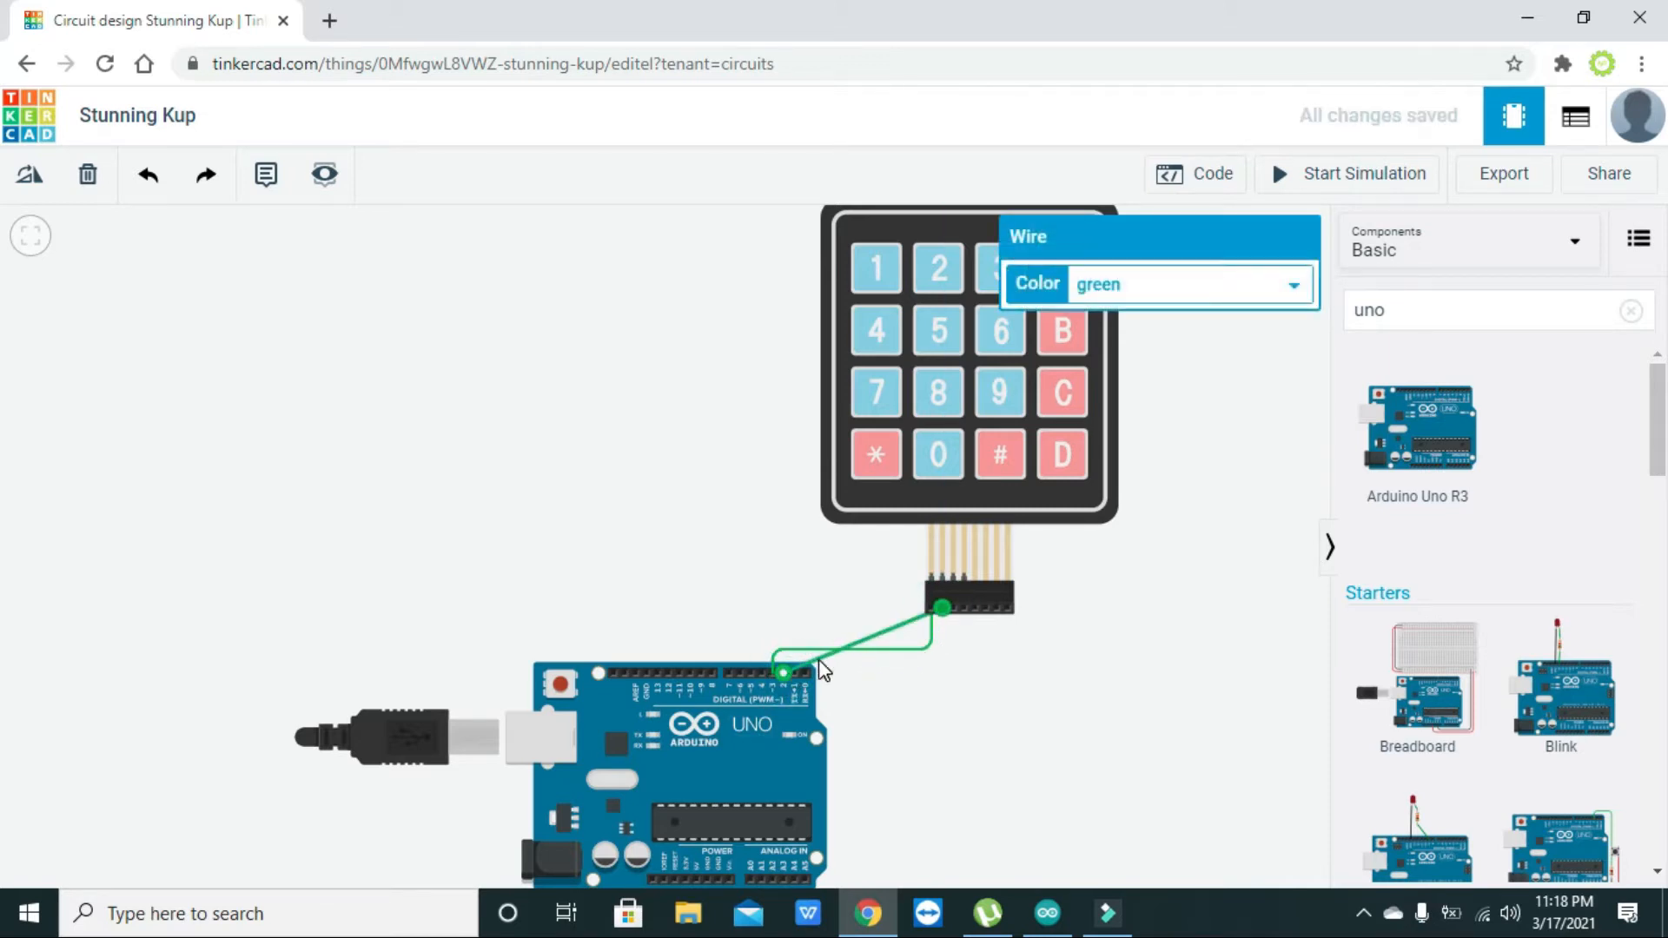
drag(818, 659, 785, 643)
click(896, 617)
drag(896, 620, 942, 644)
click(978, 671)
Step: Wire the keypad's Row 3 pin to Arduino pin D1 and route it squarely above the first two wires
click(952, 611)
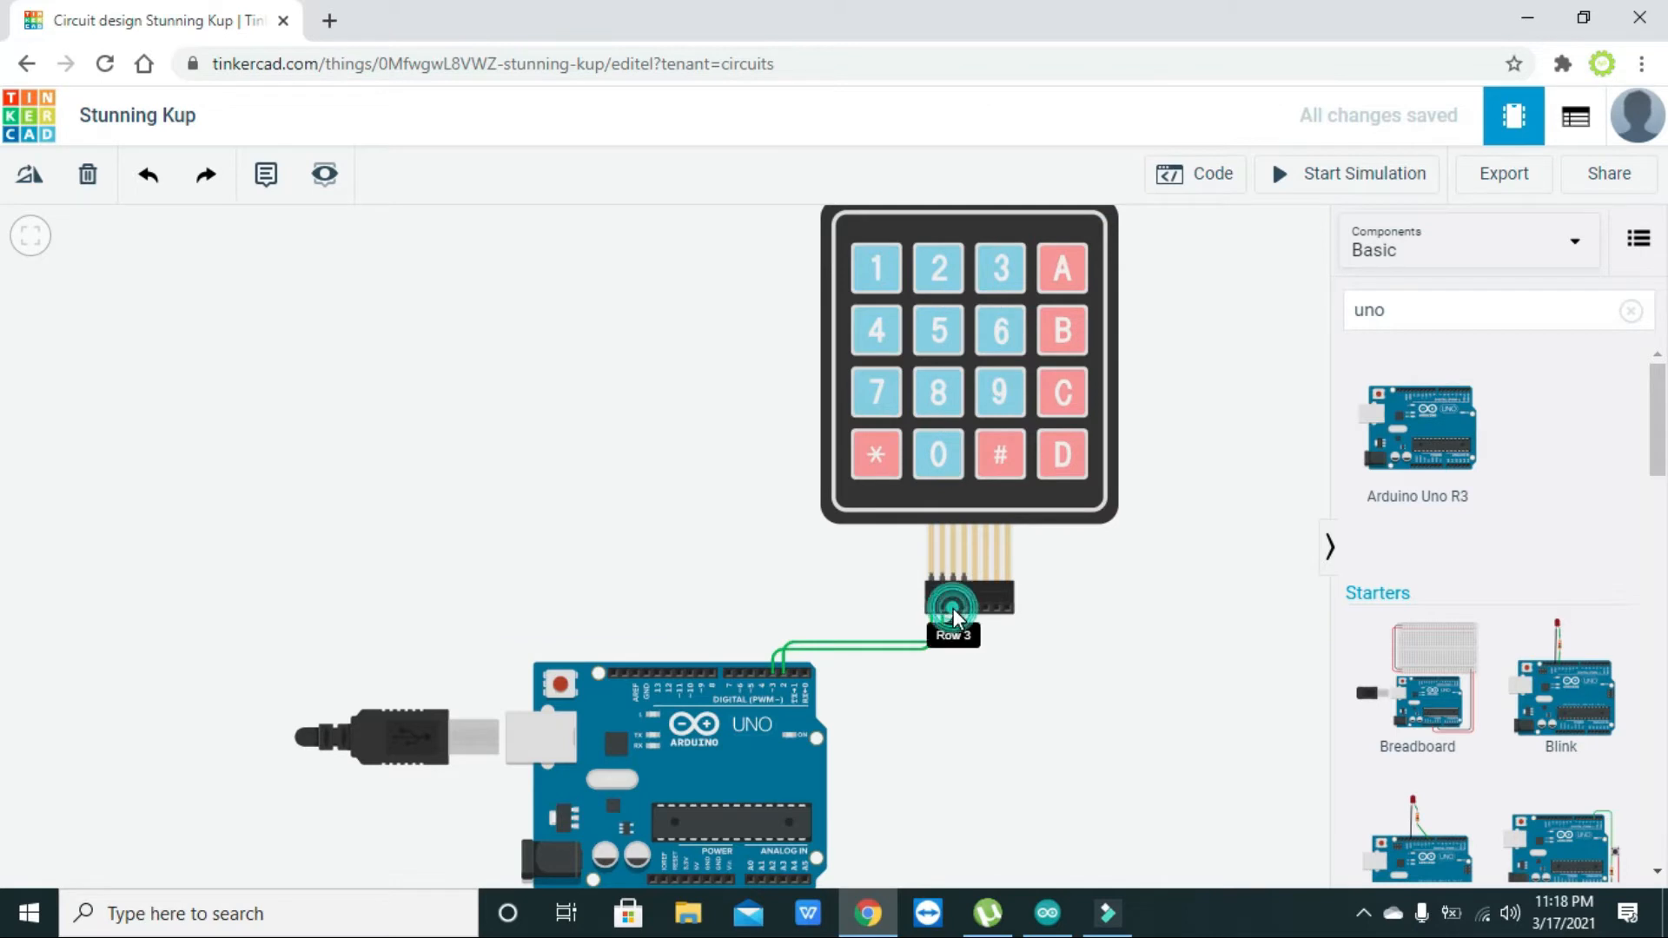
click(795, 673)
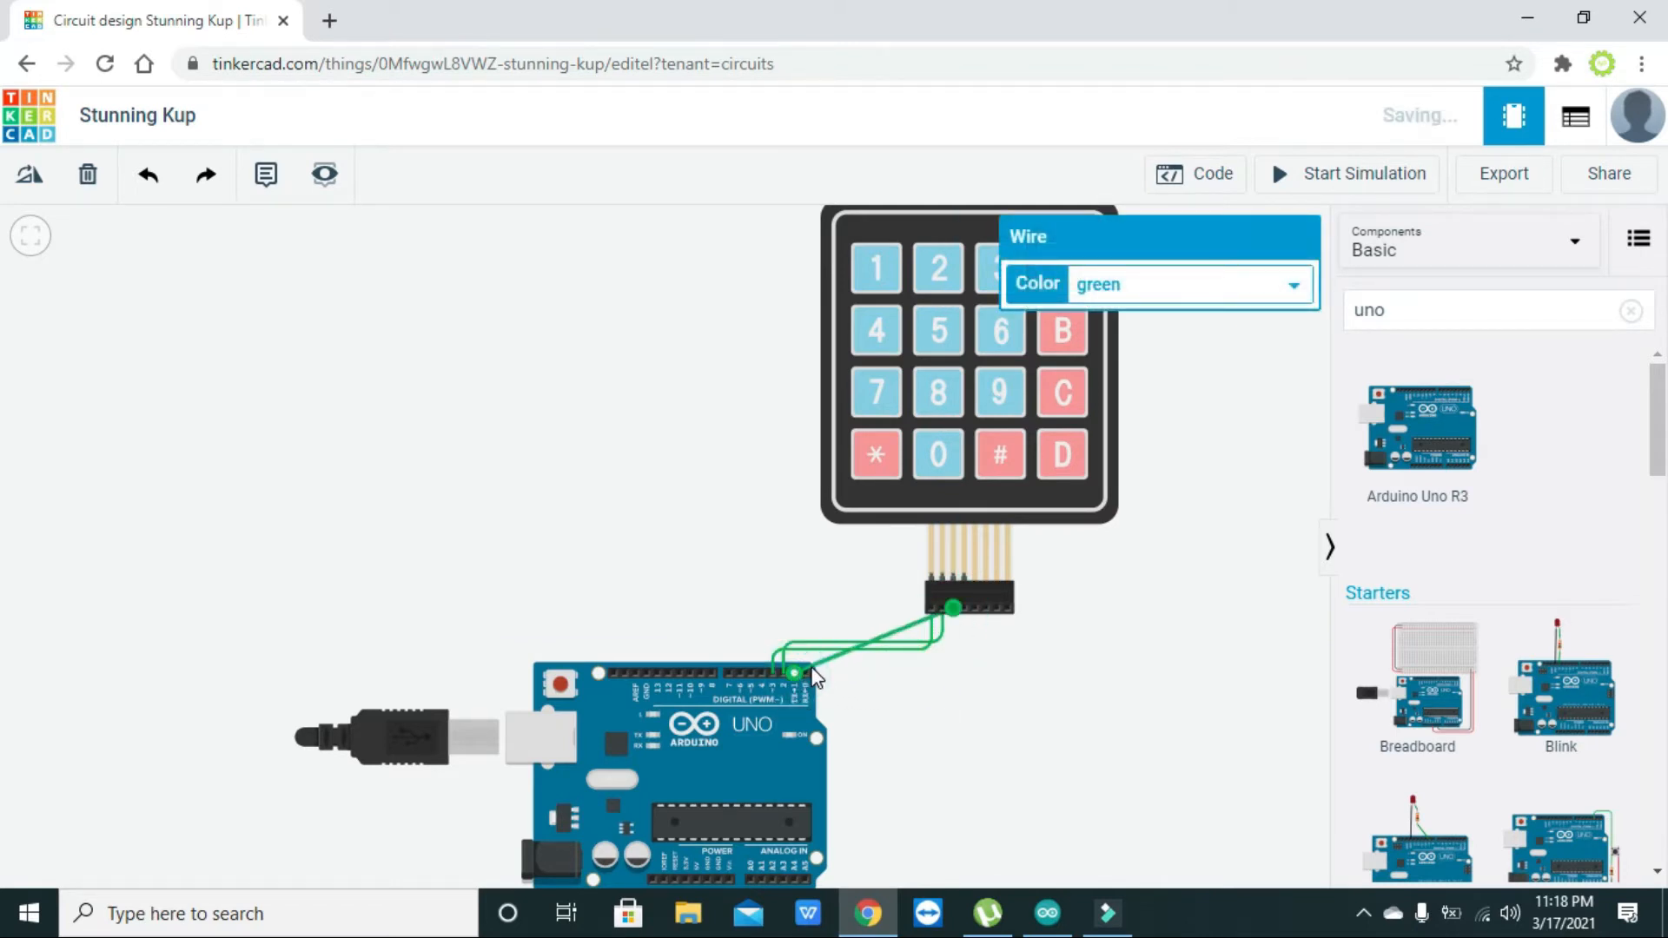
drag(816, 664, 794, 632)
click(911, 613)
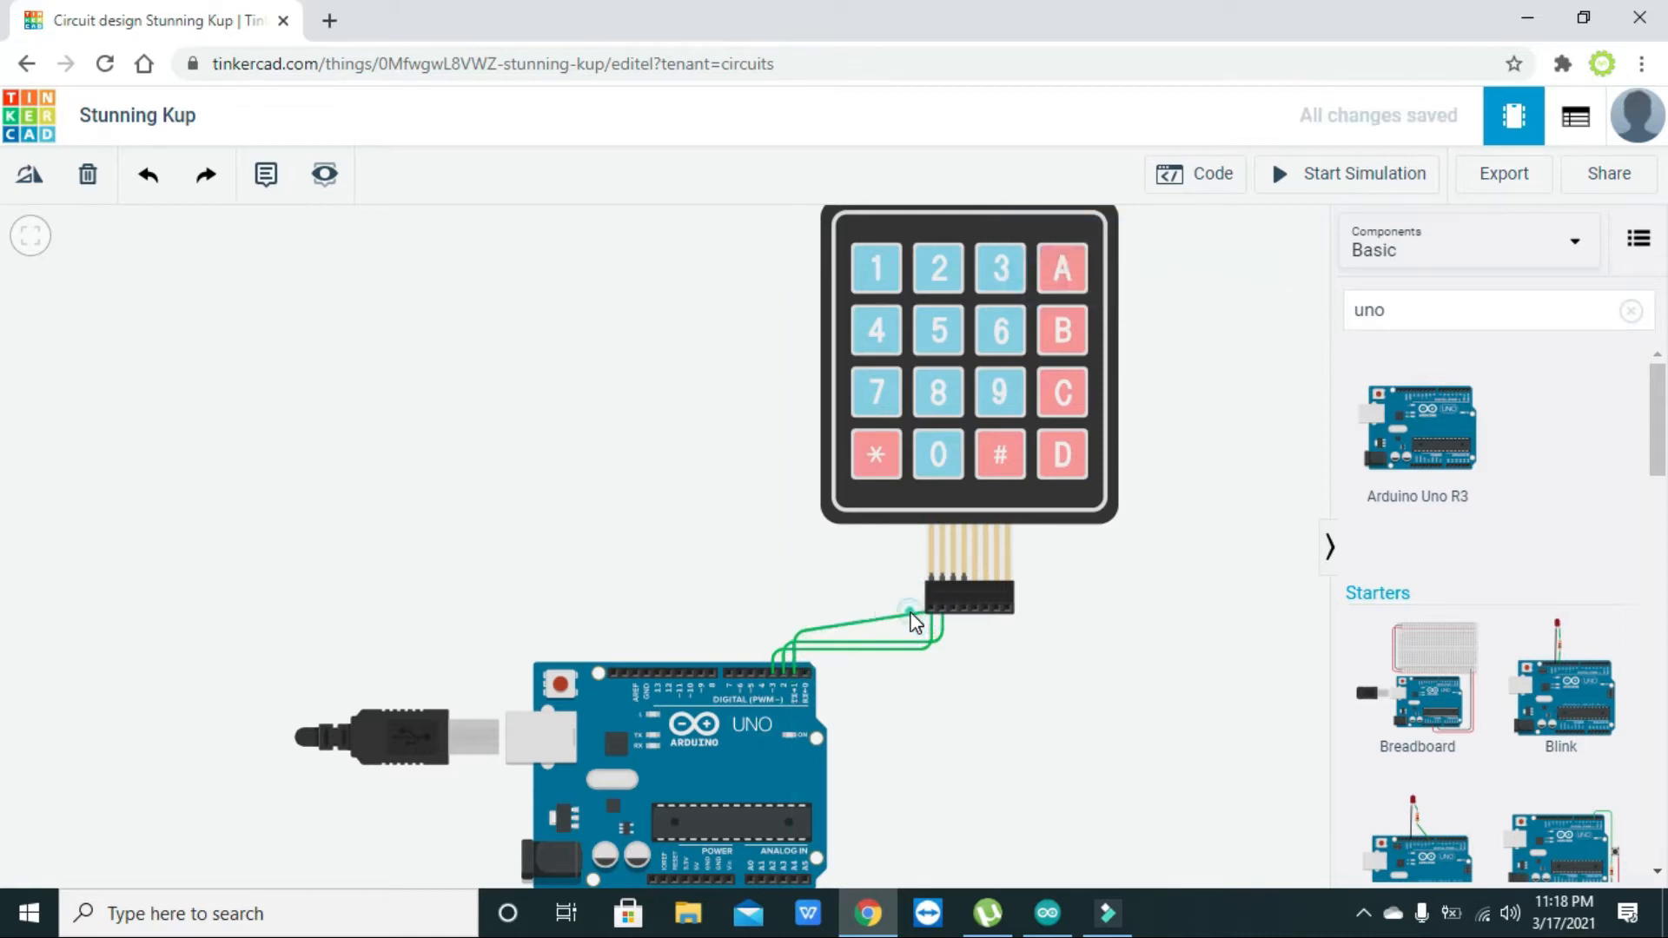
click(914, 615)
drag(924, 624, 956, 640)
click(968, 643)
Step: Wire the keypad's Row 4 pin to Arduino pin D0 and route it squarely below the other row wires
click(962, 608)
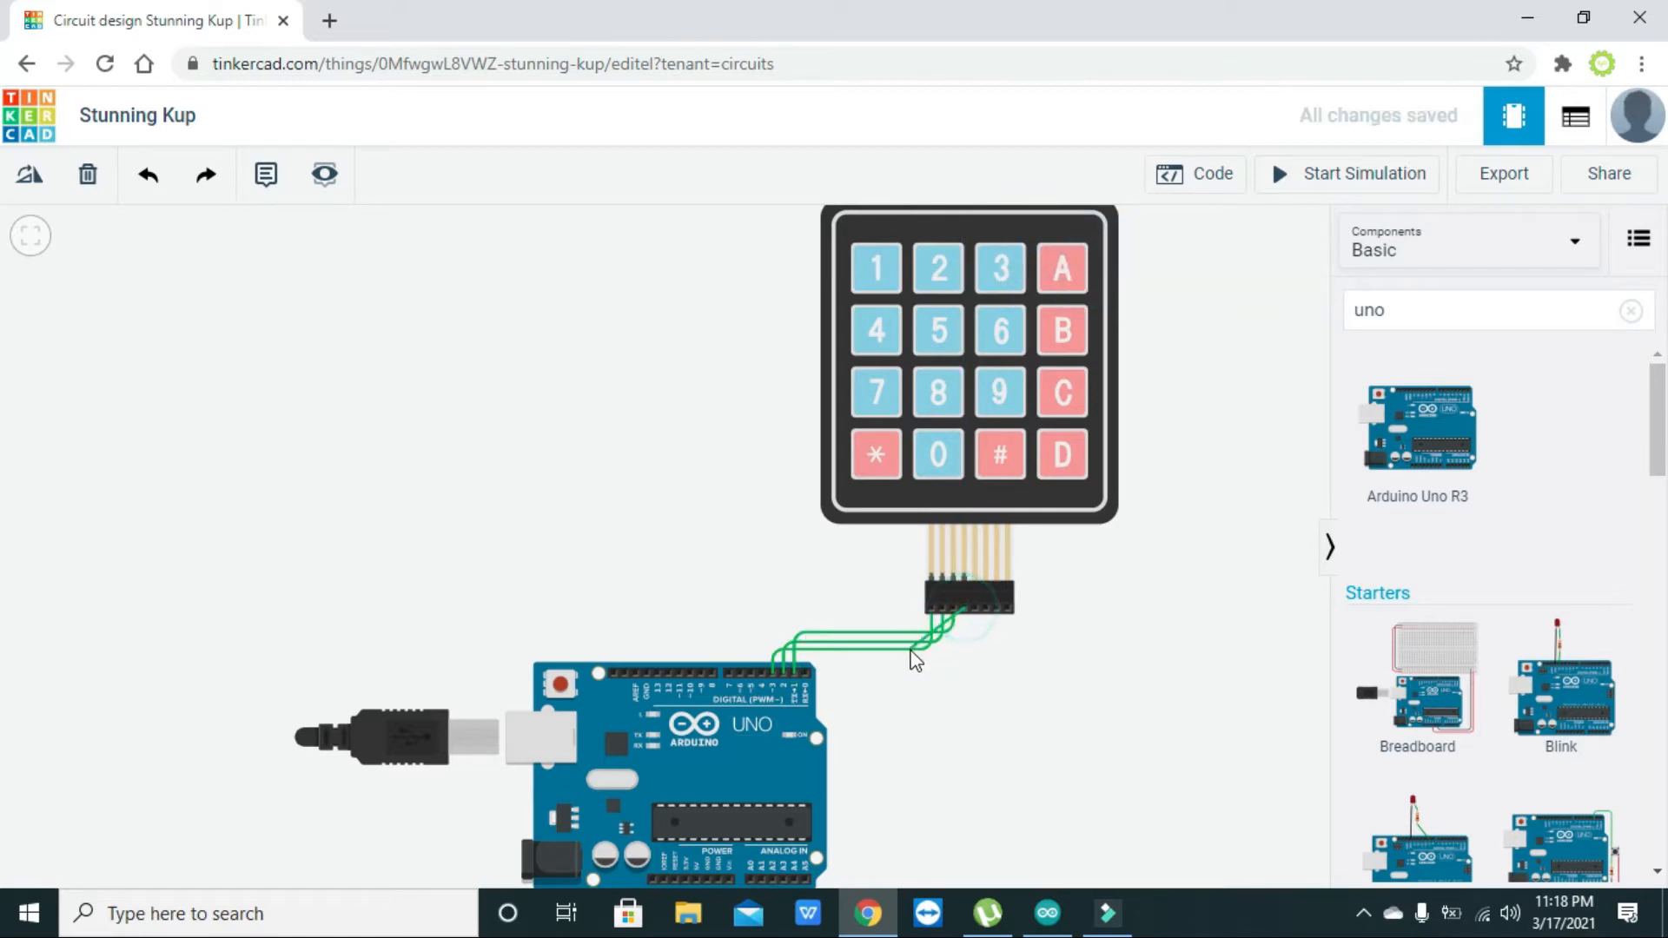
click(806, 674)
drag(827, 664, 806, 654)
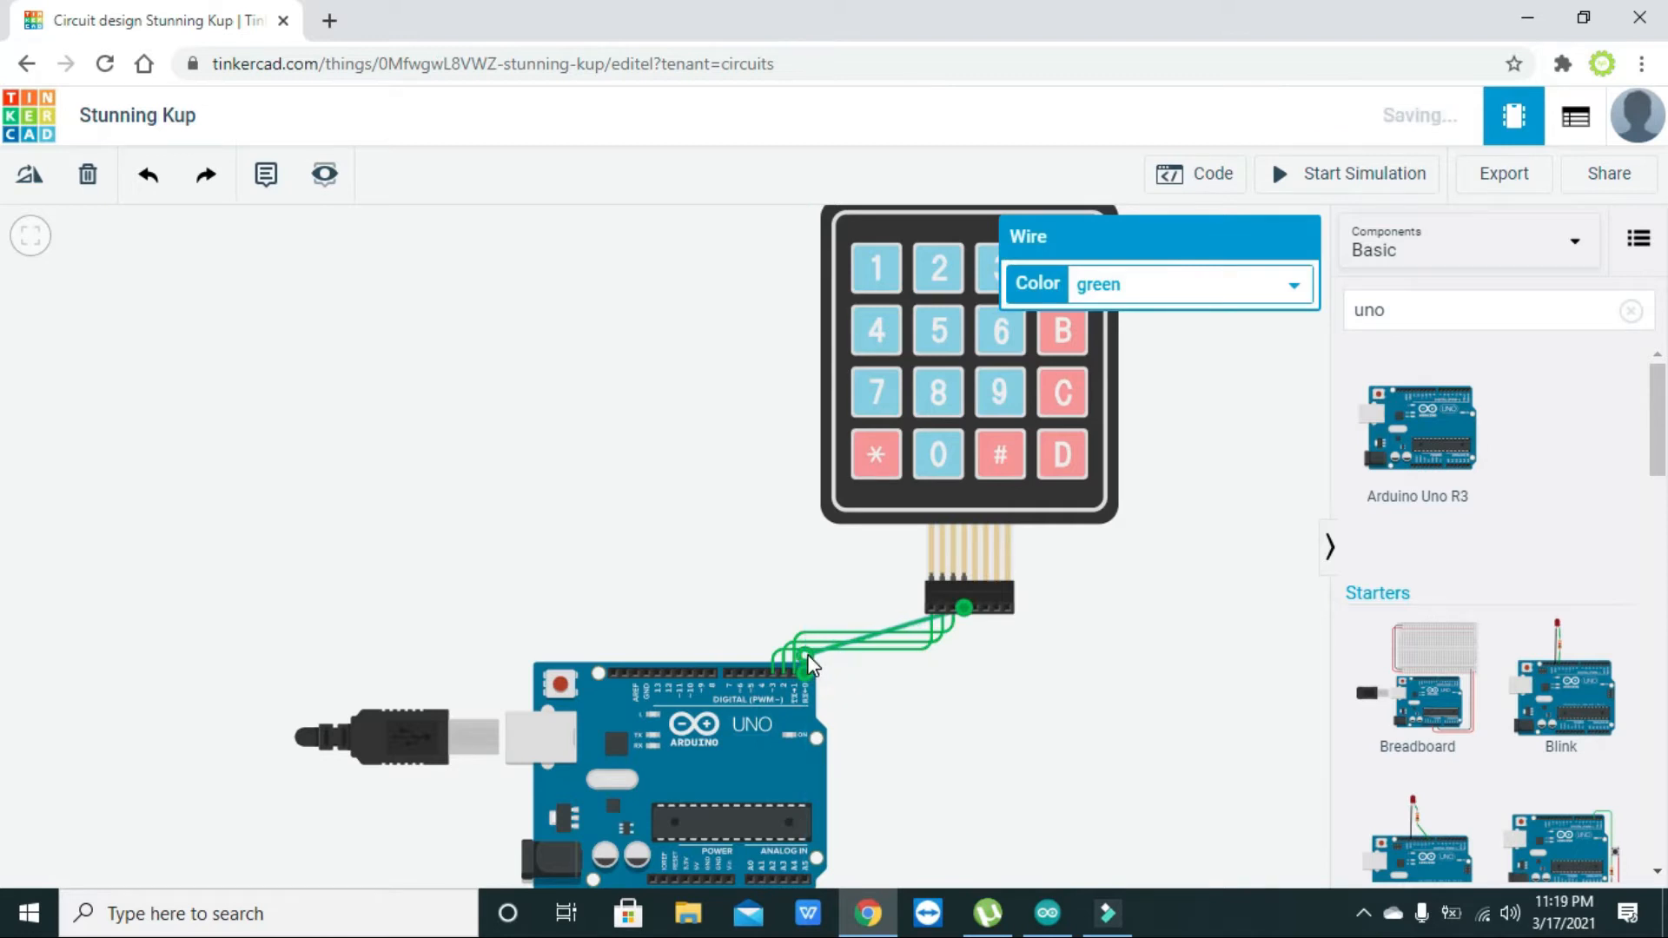
click(909, 624)
click(910, 623)
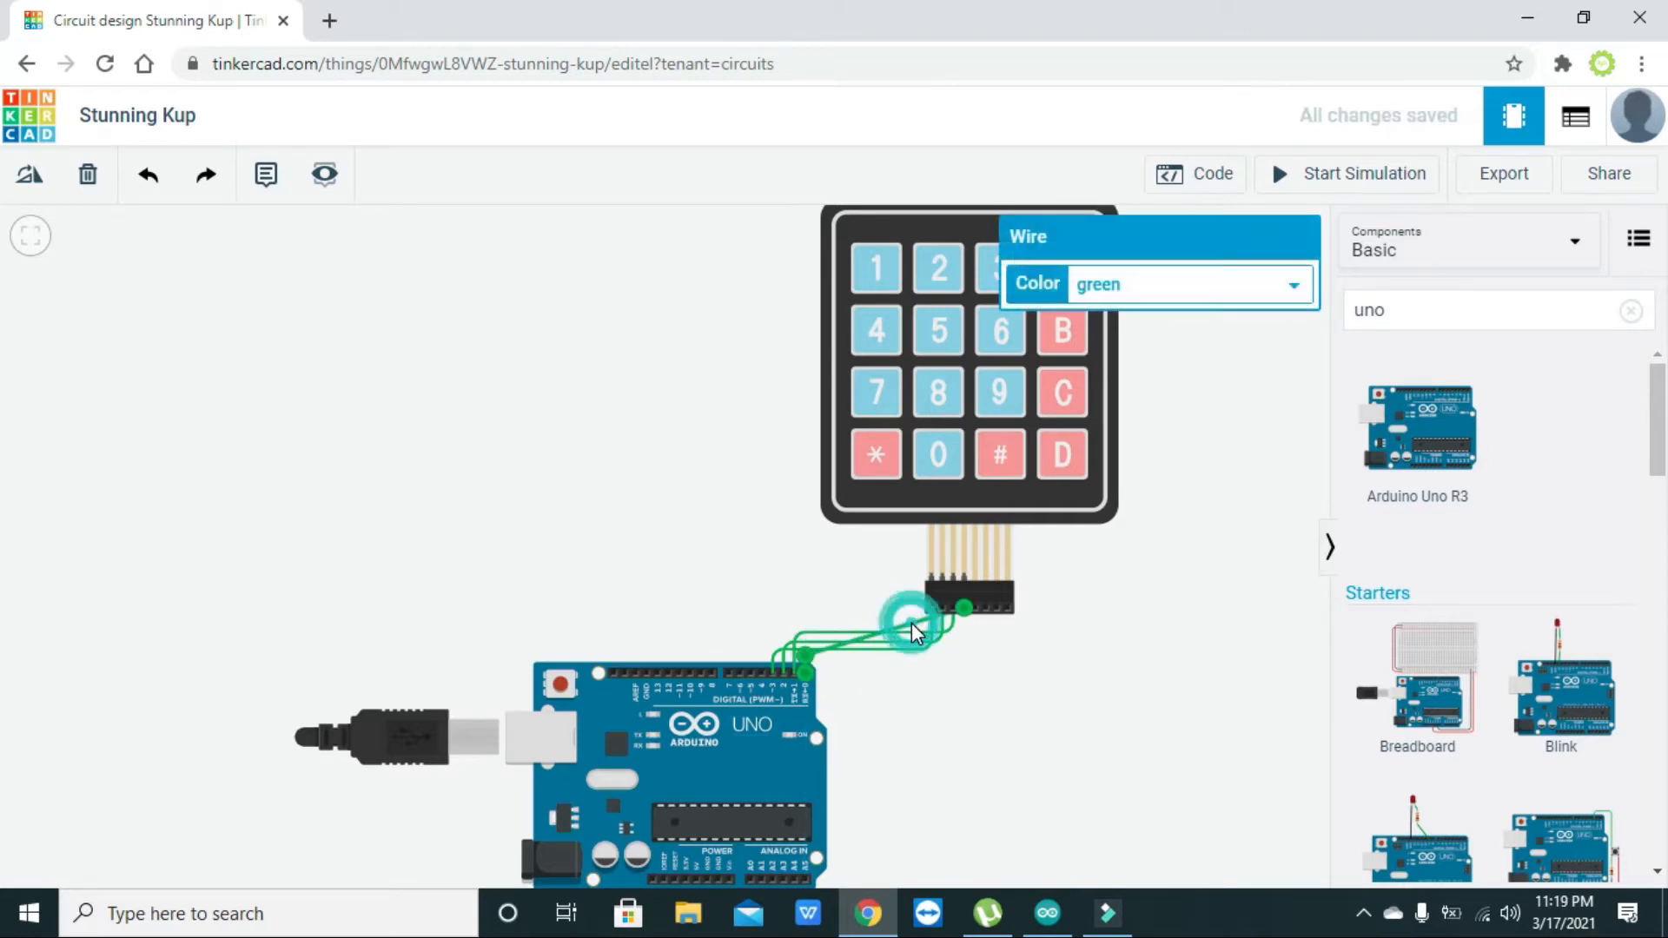
drag(910, 623, 962, 655)
click(982, 693)
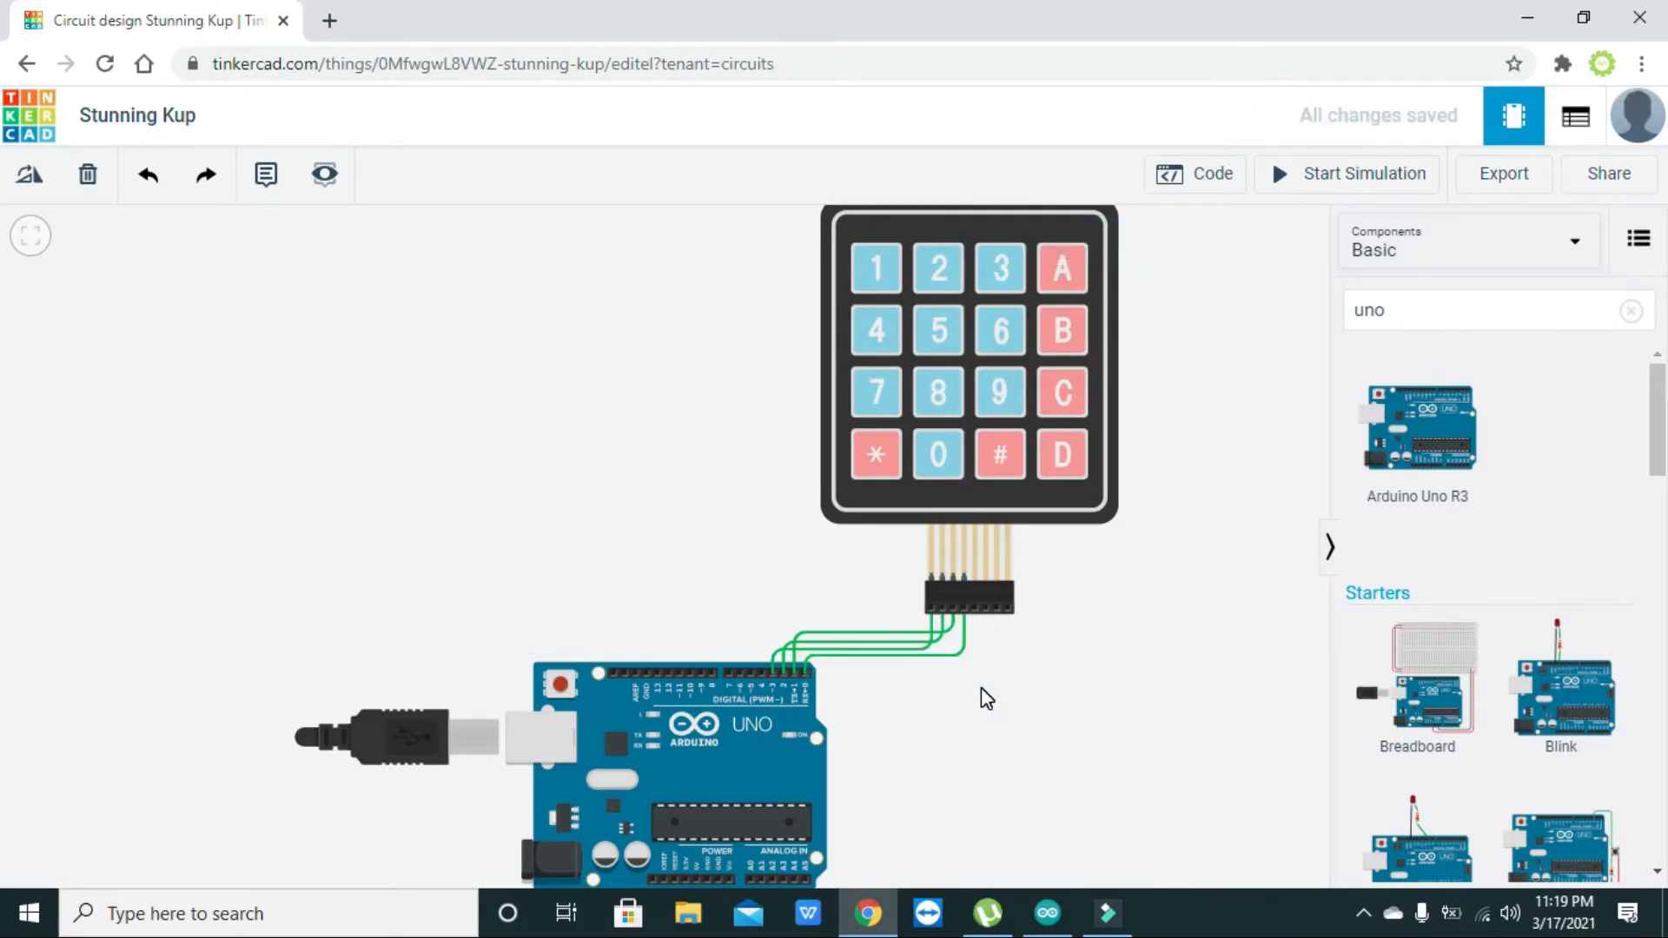
Step: Wire the keypad's Column 1 pin to Arduino pin D7, routing the wire squarely above the keypad connector
click(974, 606)
click(731, 676)
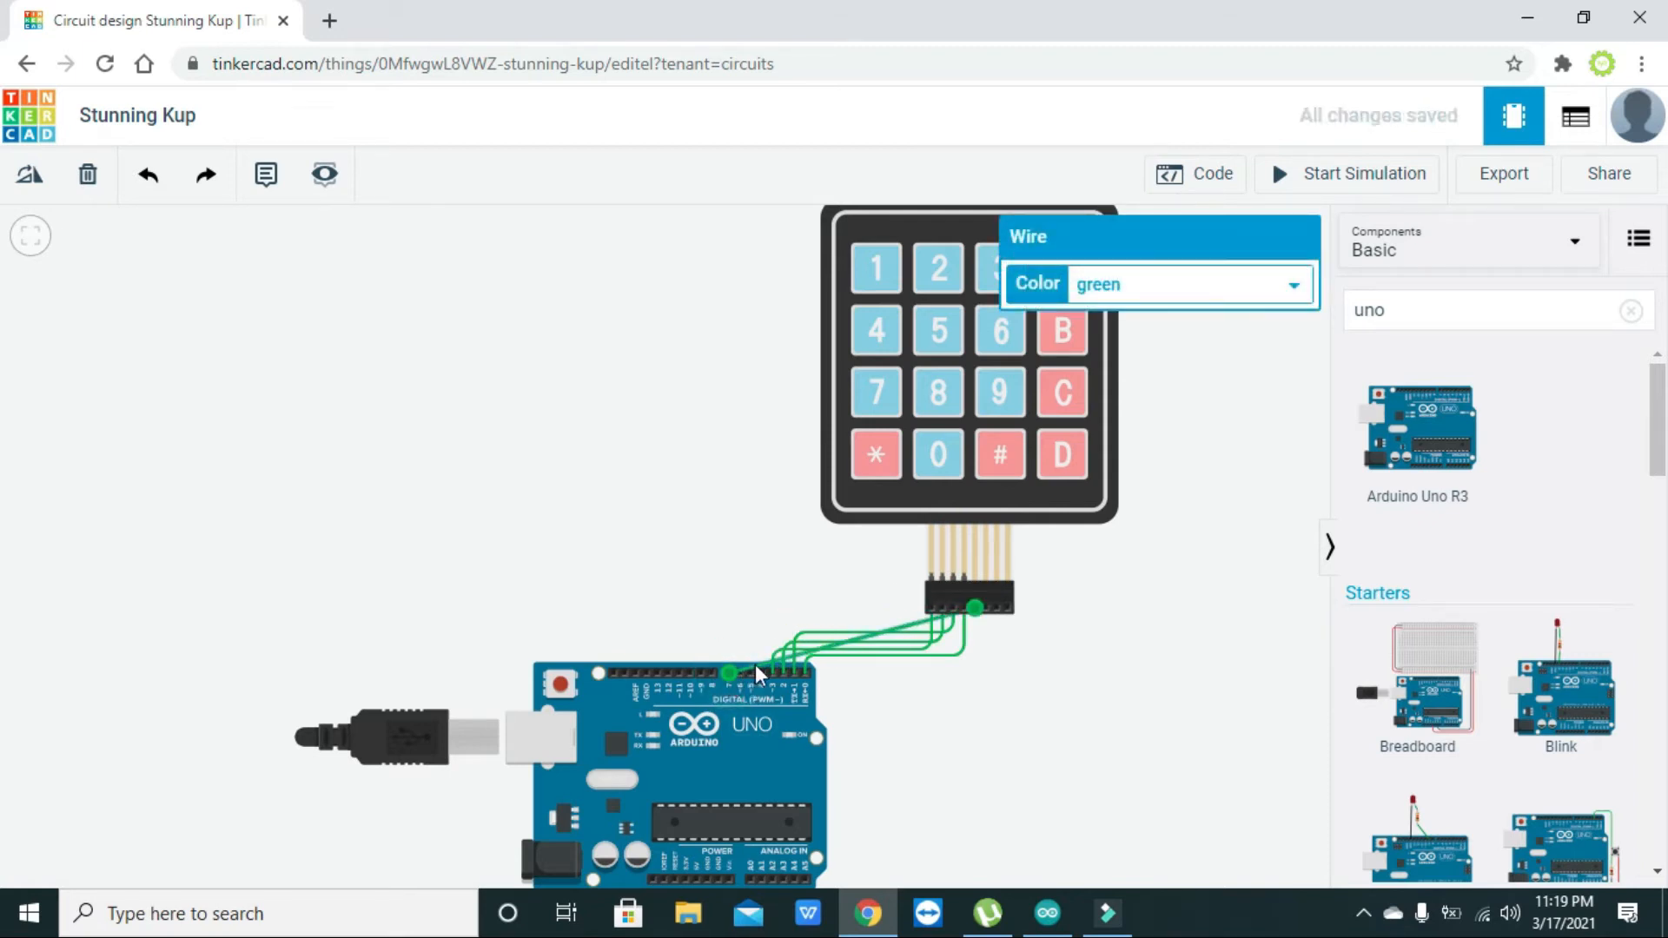
drag(758, 664, 737, 620)
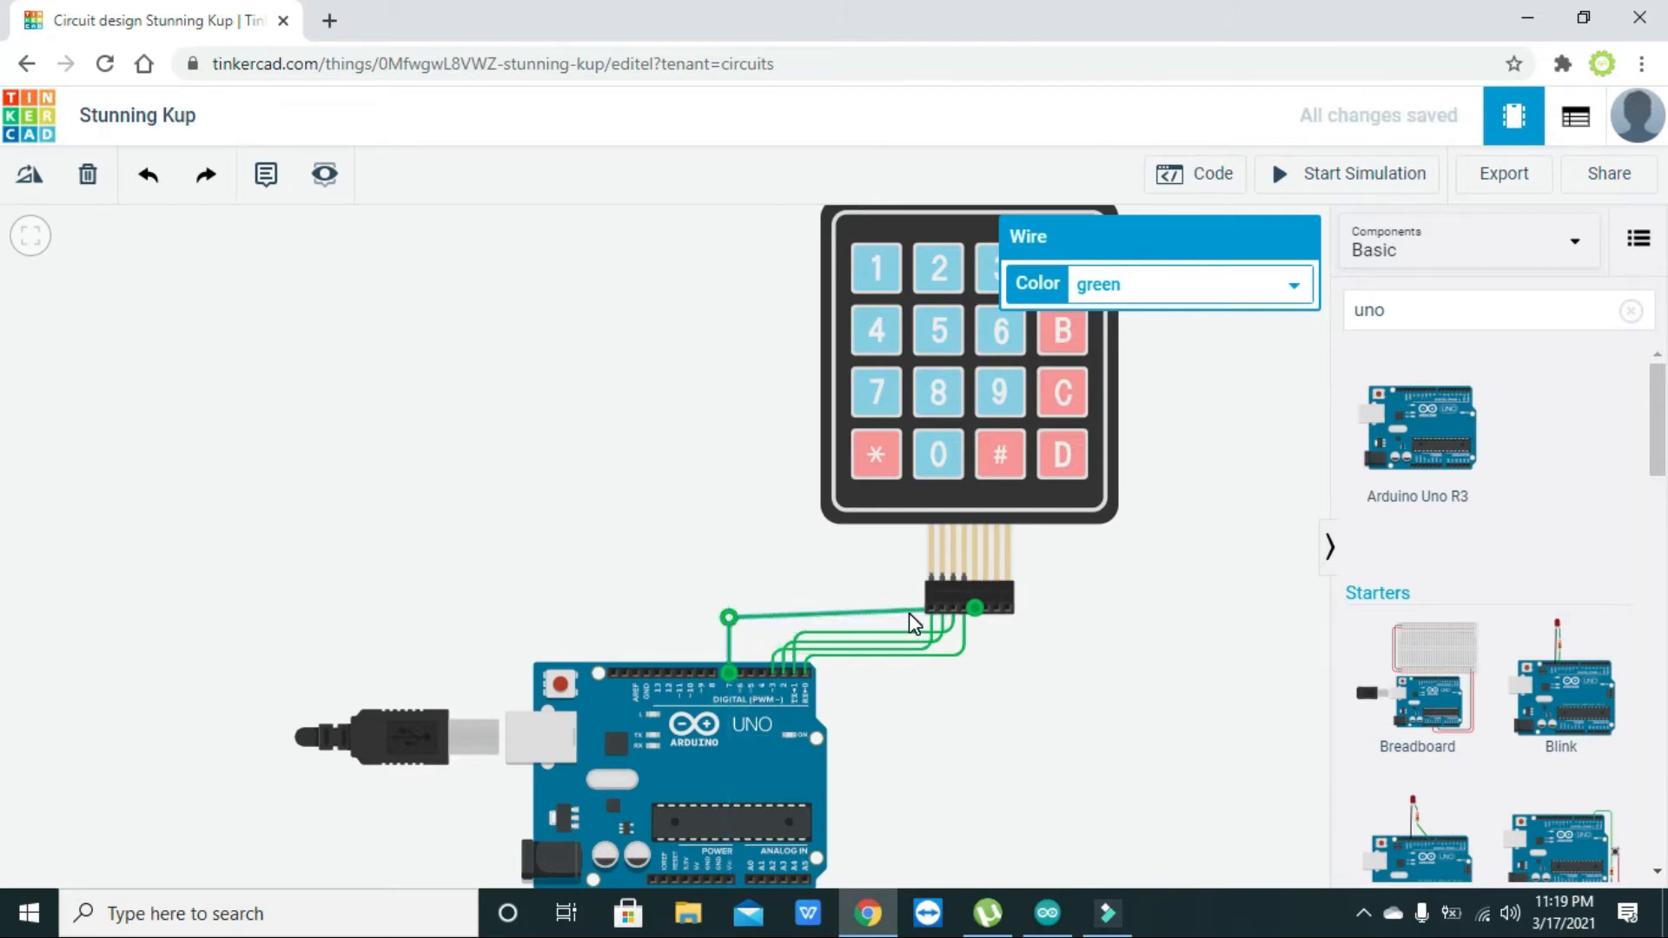
drag(908, 612, 977, 570)
drag(730, 619, 729, 571)
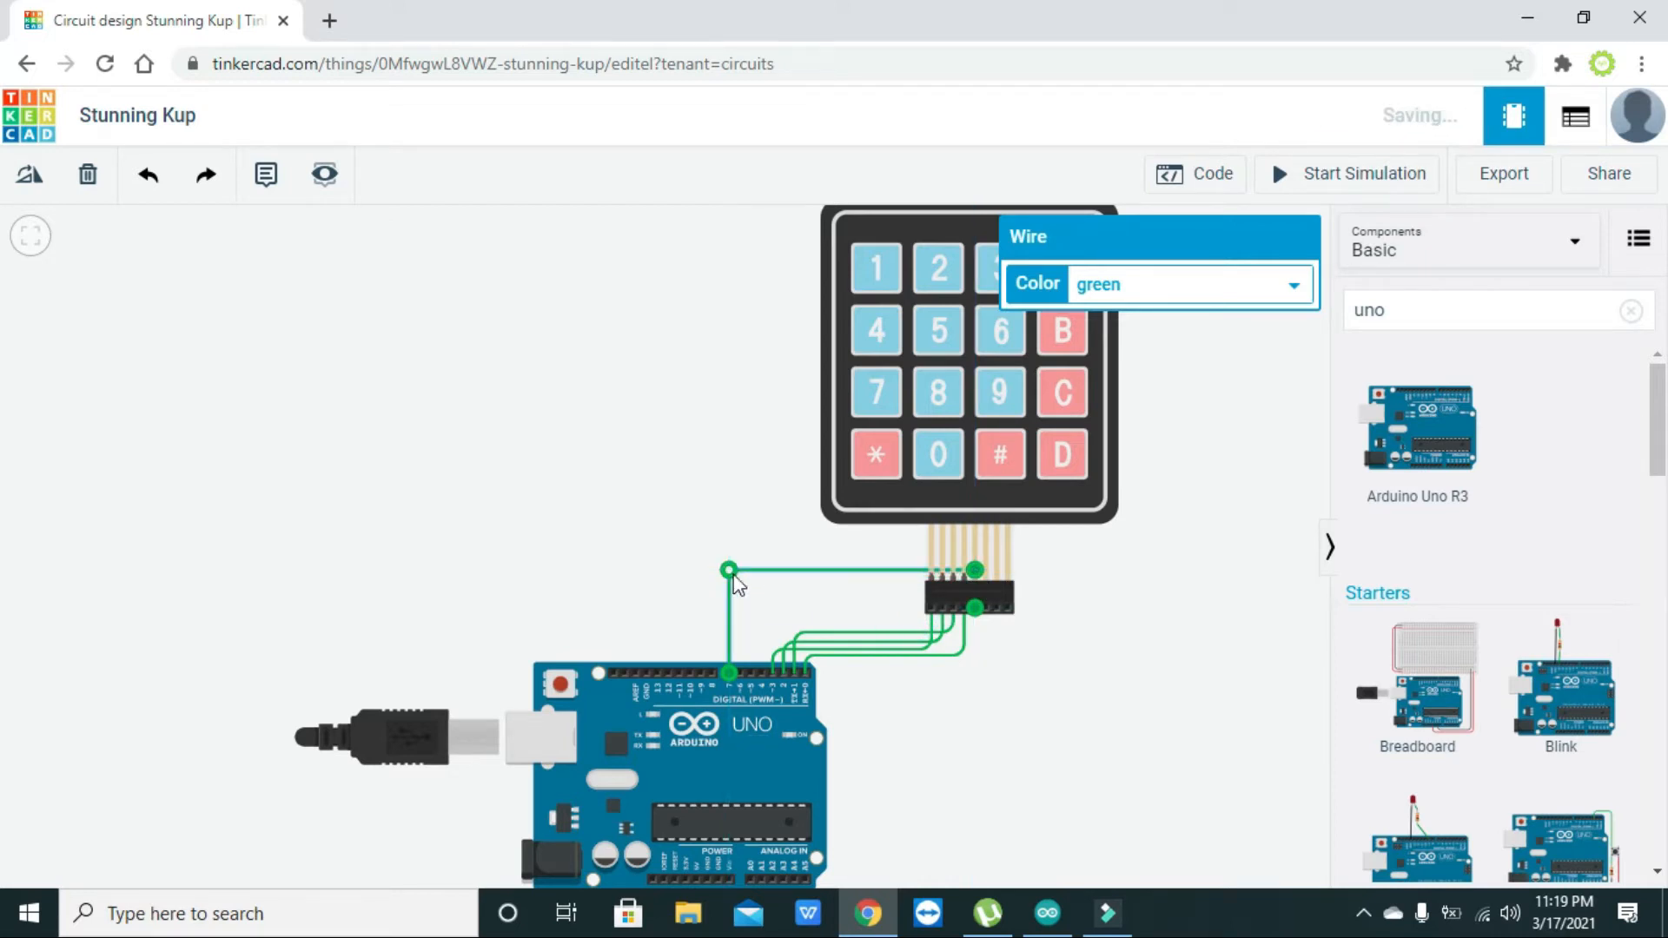
click(1005, 696)
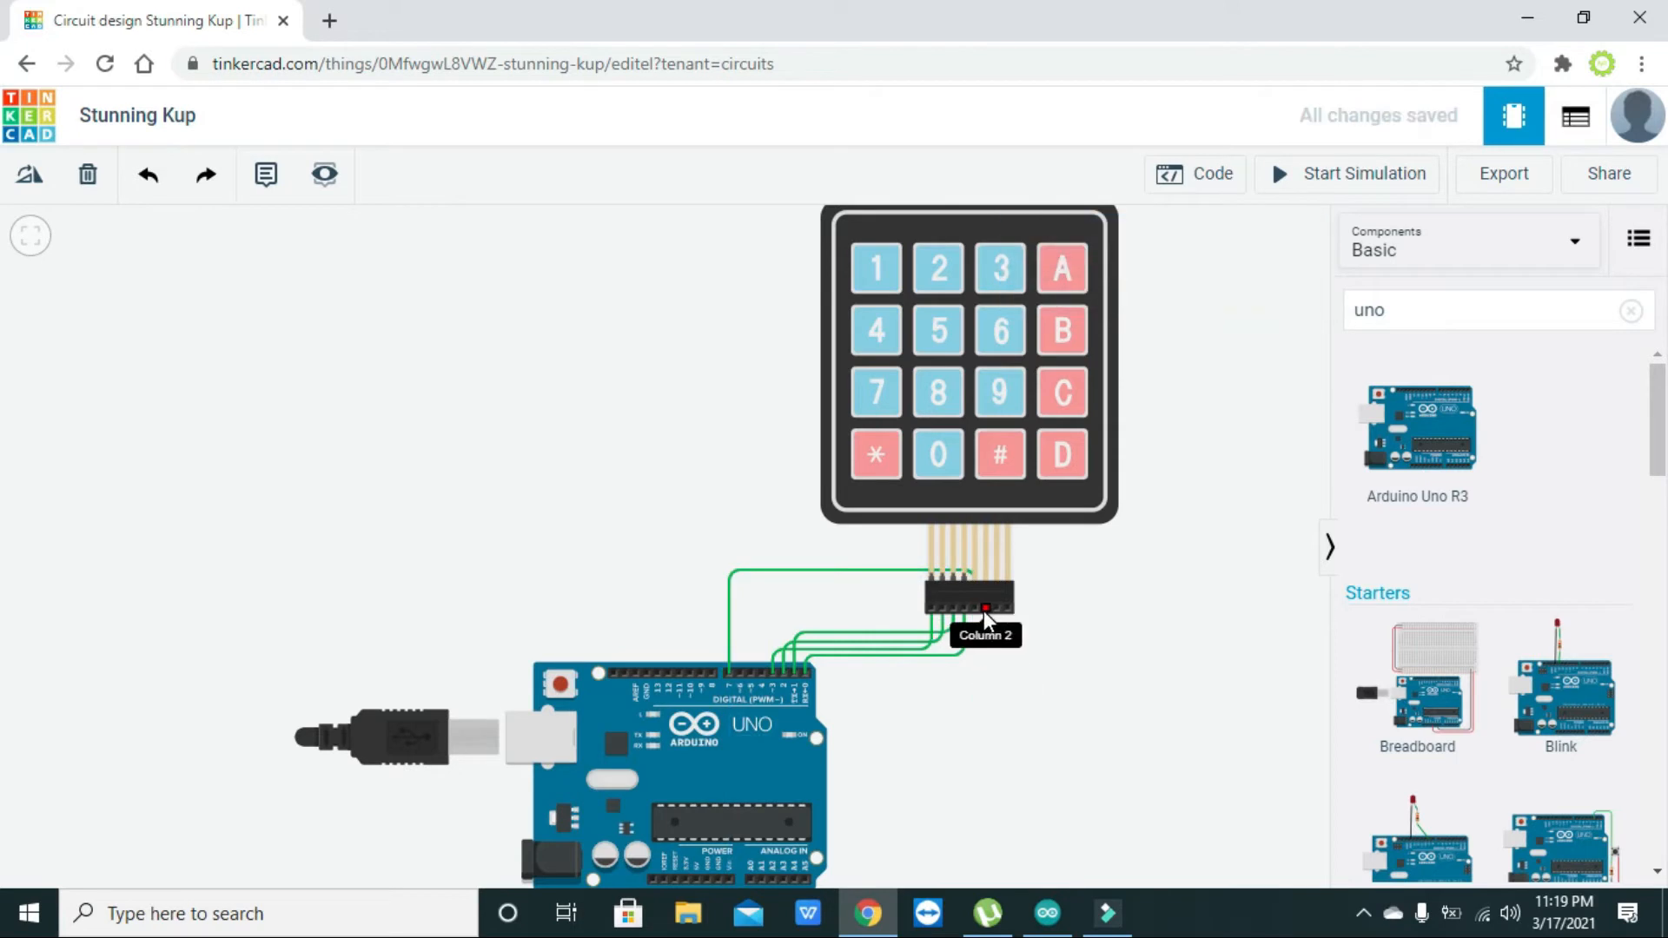
Step: Wire the keypad's Column 2 pin to Arduino pin D6 and bend it squarely beneath the Column 1 wire
click(986, 608)
click(739, 675)
drag(768, 664, 739, 583)
drag(913, 604, 914, 581)
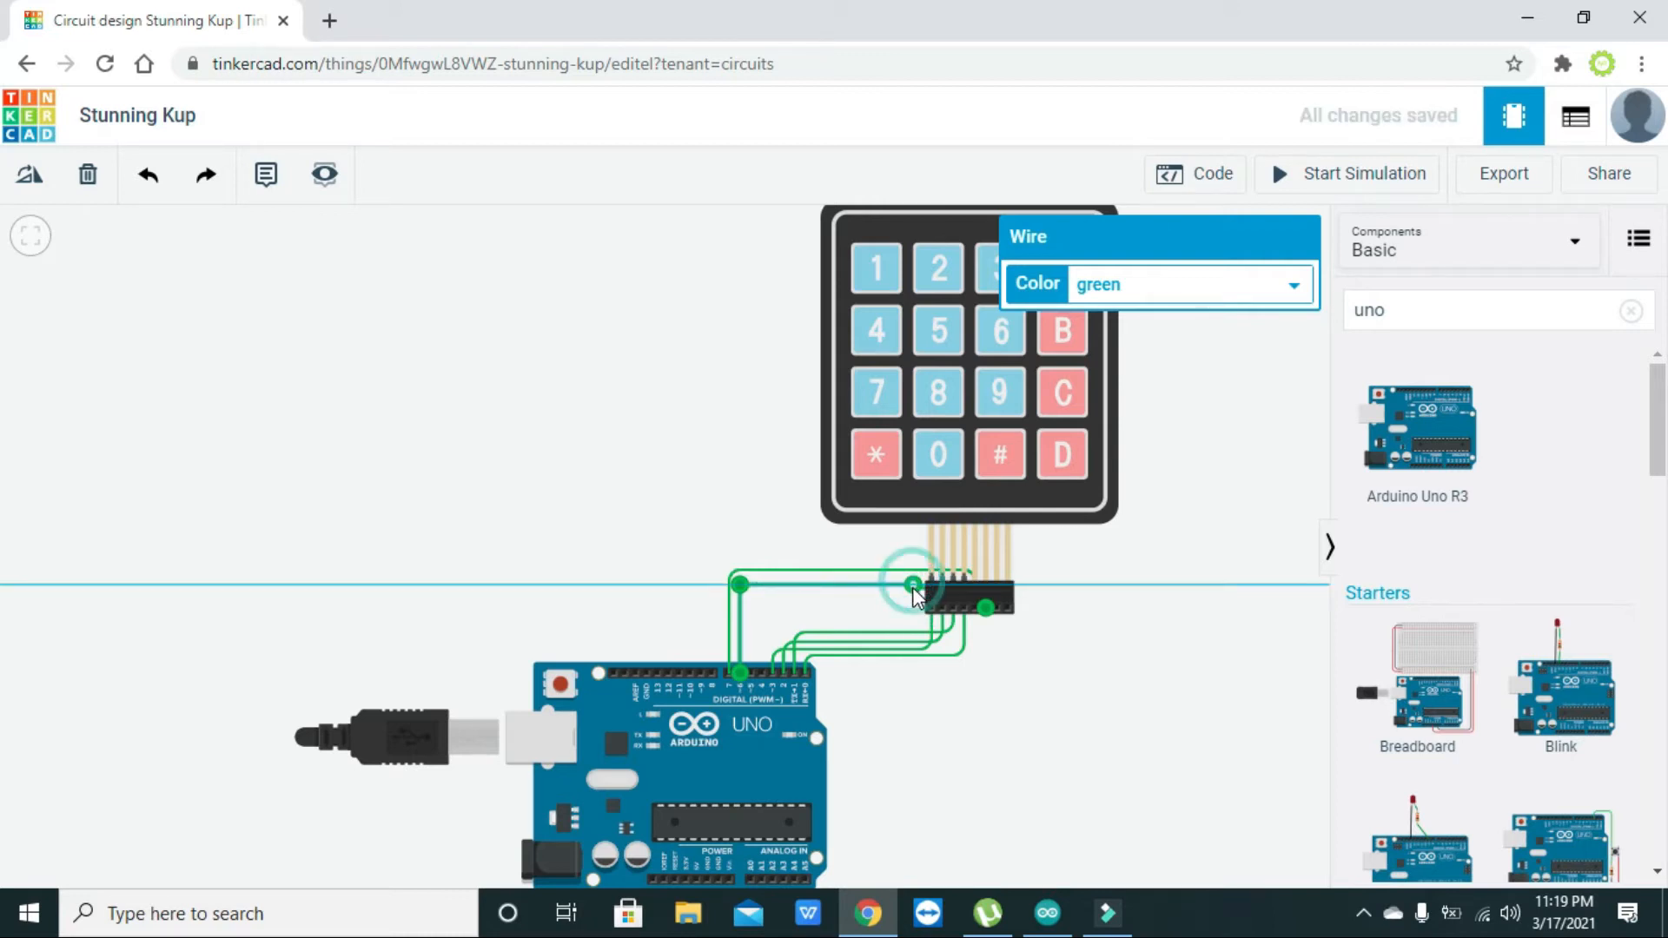
click(906, 603)
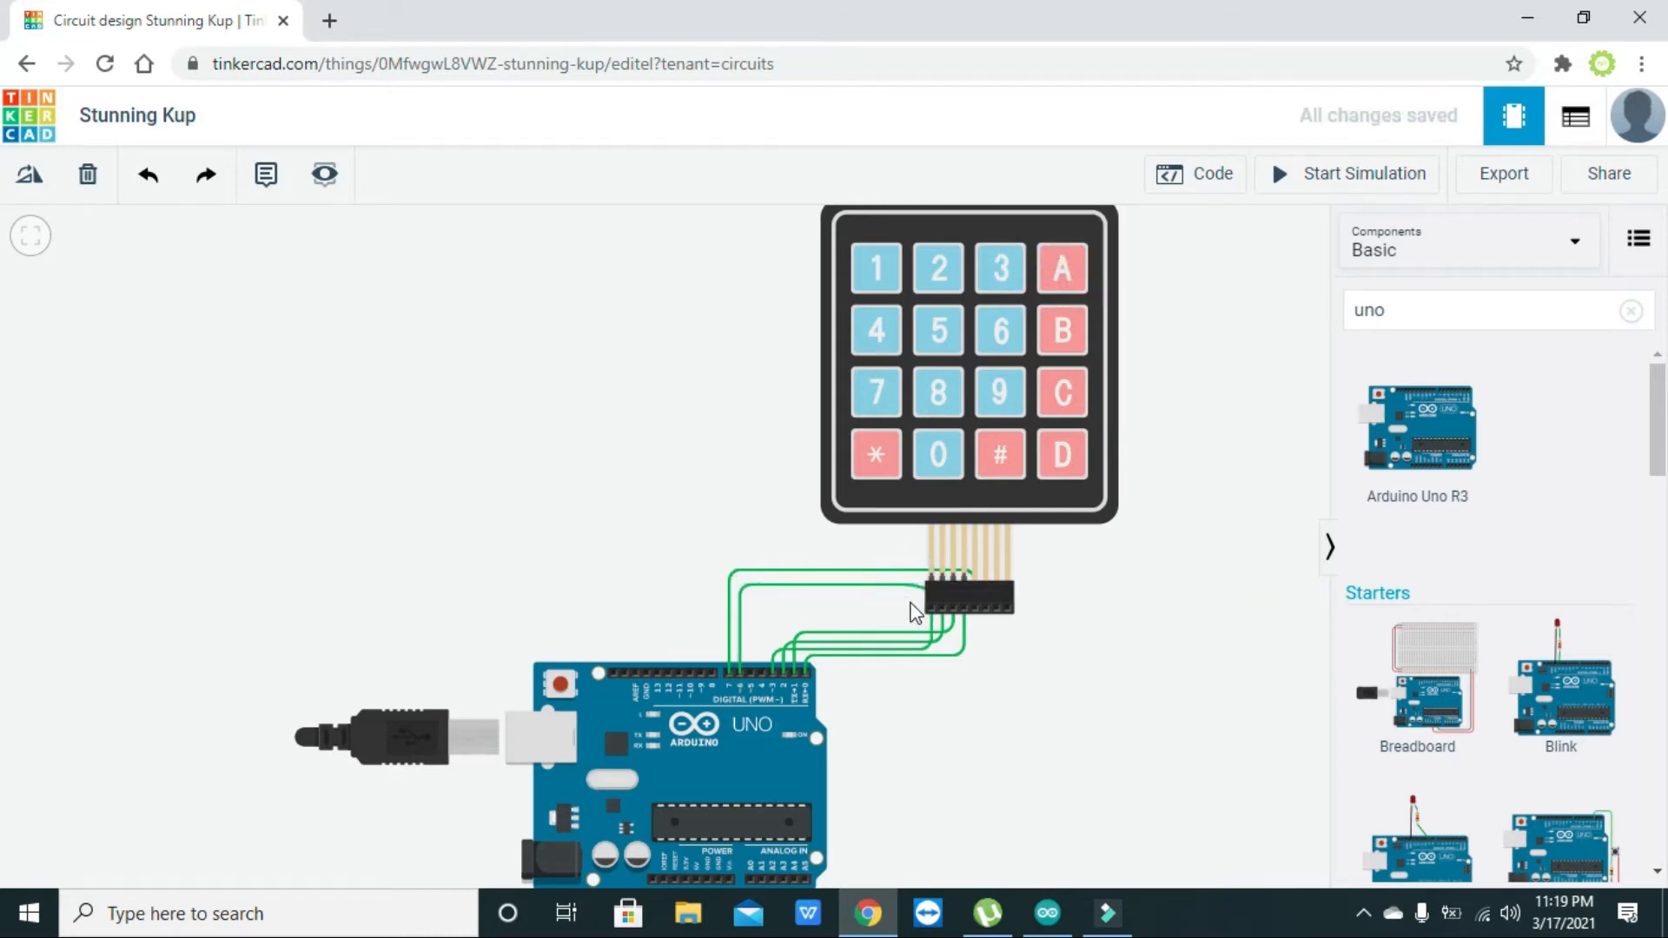
Step: Wire the keypad's Column 3 pin to Arduino pin D5 and bend it squarely beneath the Column 2 wire
click(996, 608)
click(749, 676)
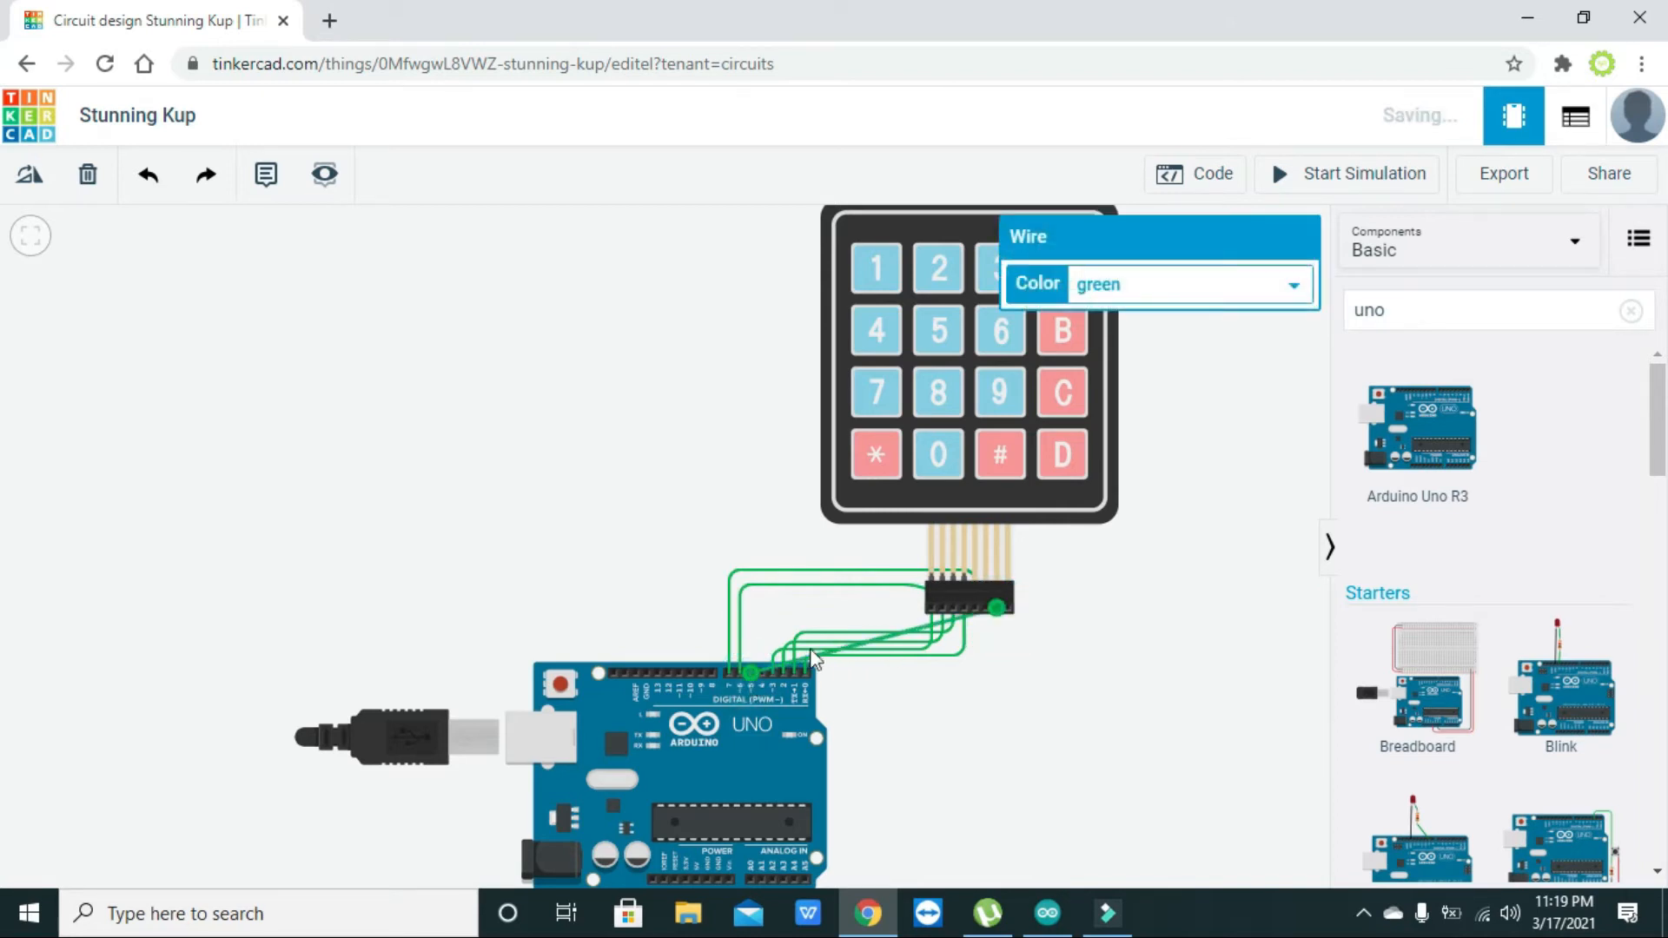
drag(800, 660, 753, 603)
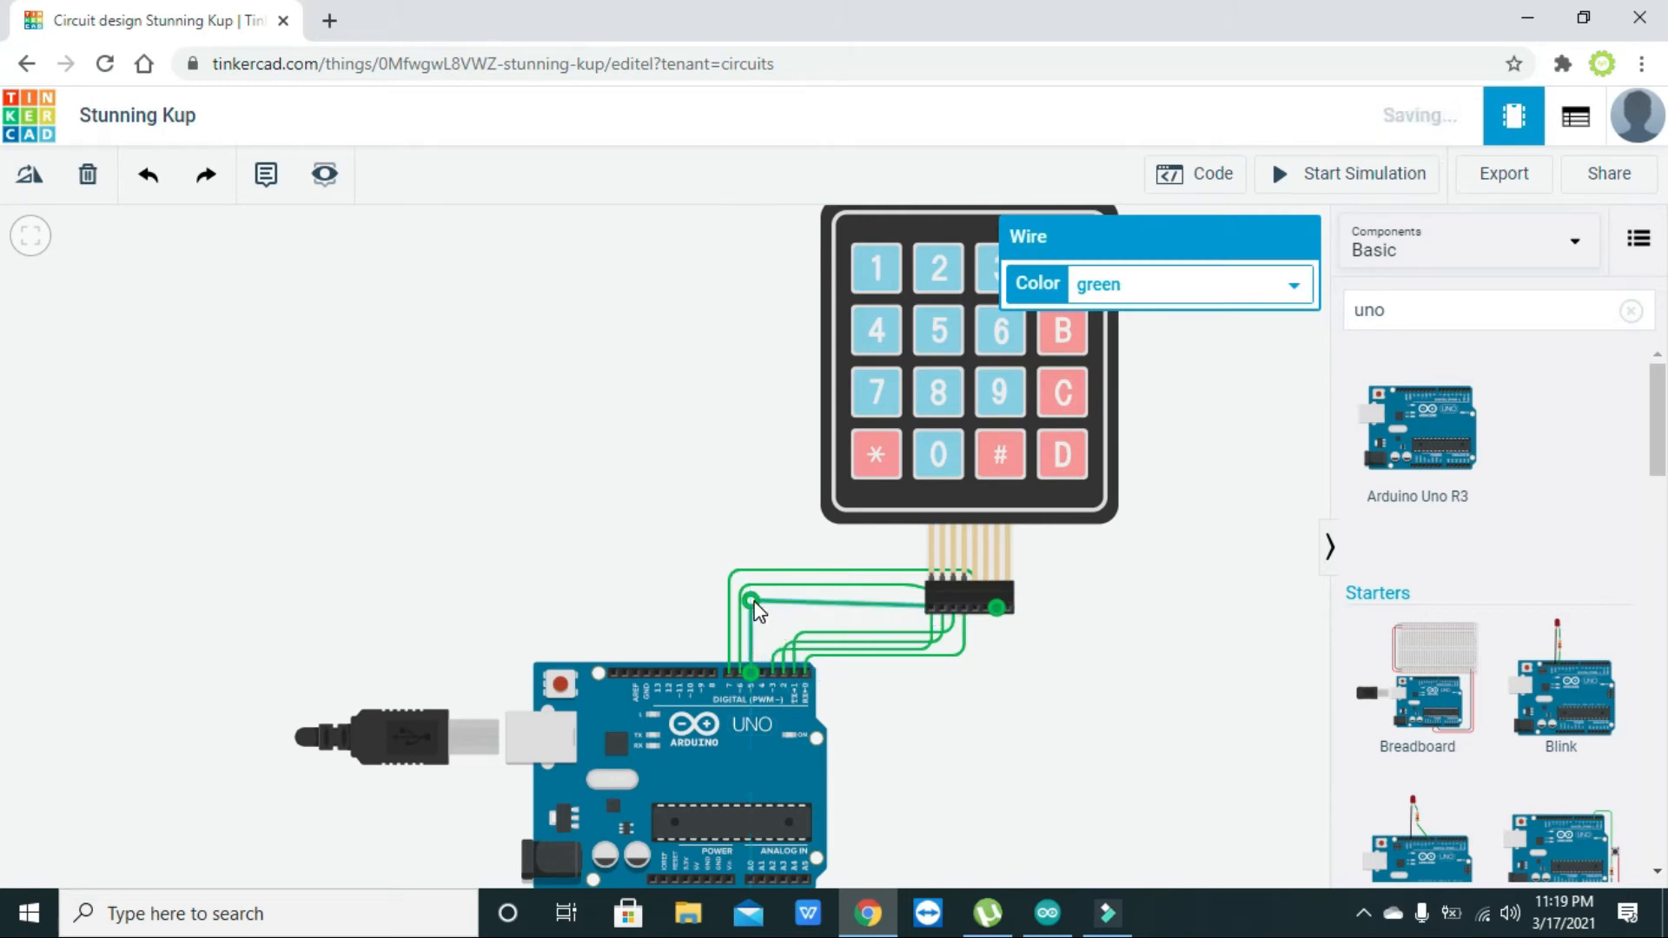
double_click(909, 606)
drag(910, 607, 909, 608)
click(904, 618)
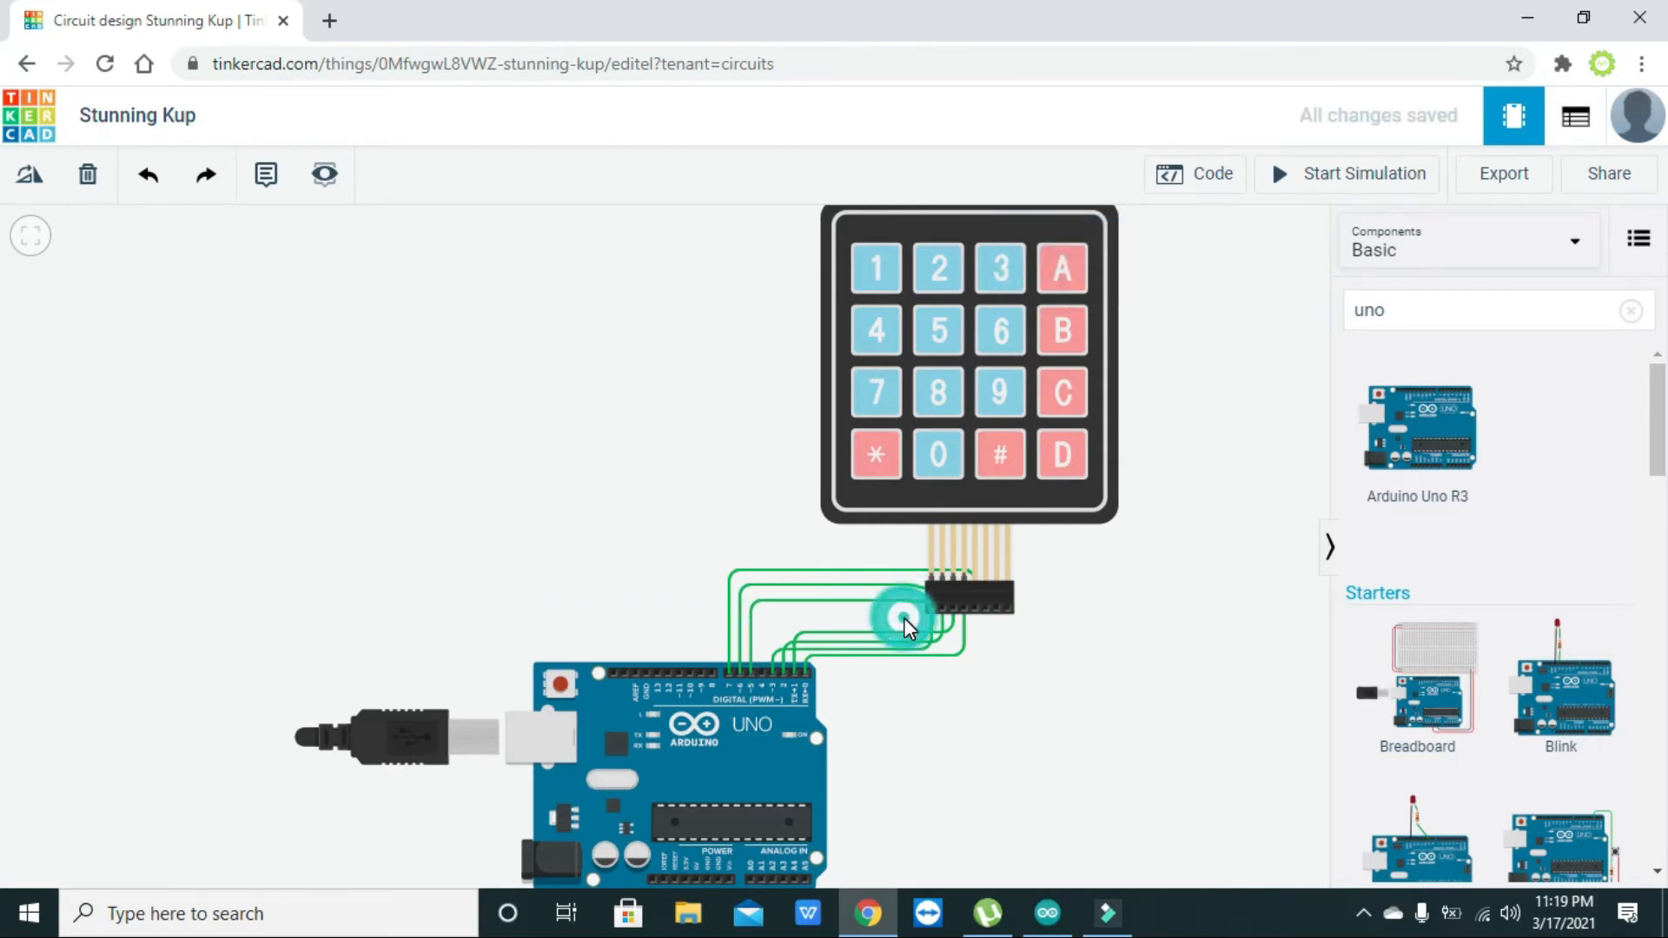
Step: Wire the keypad's Column 4 pin to Arduino pin D4, routing it squarely between the column and row wires
click(1008, 608)
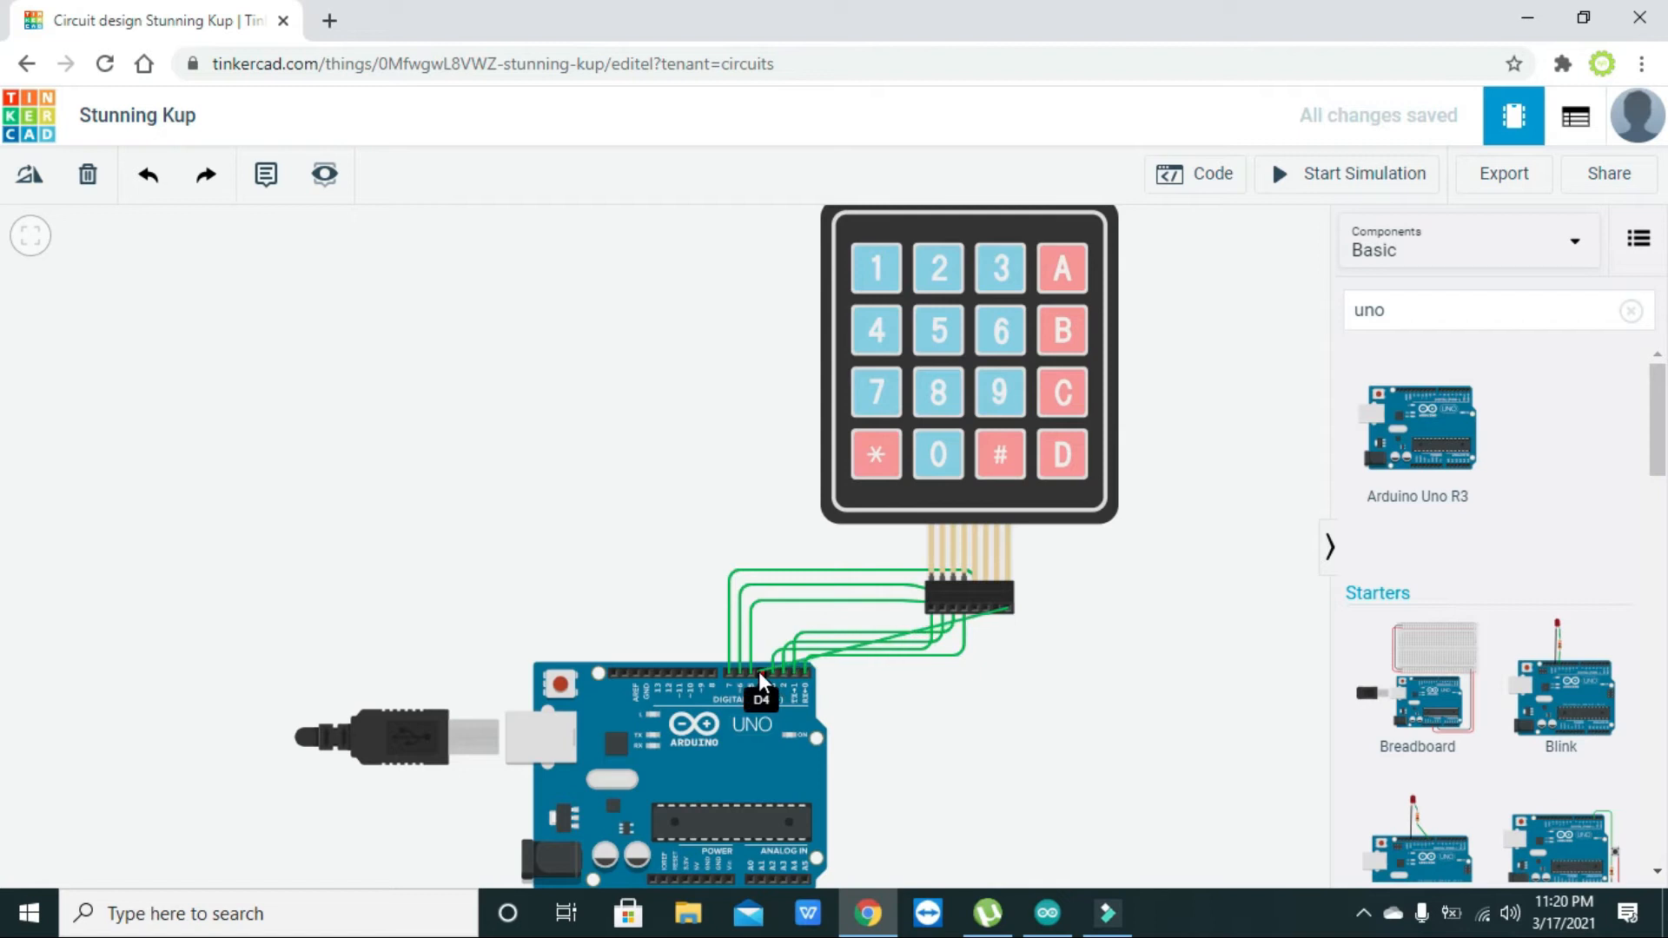
click(759, 670)
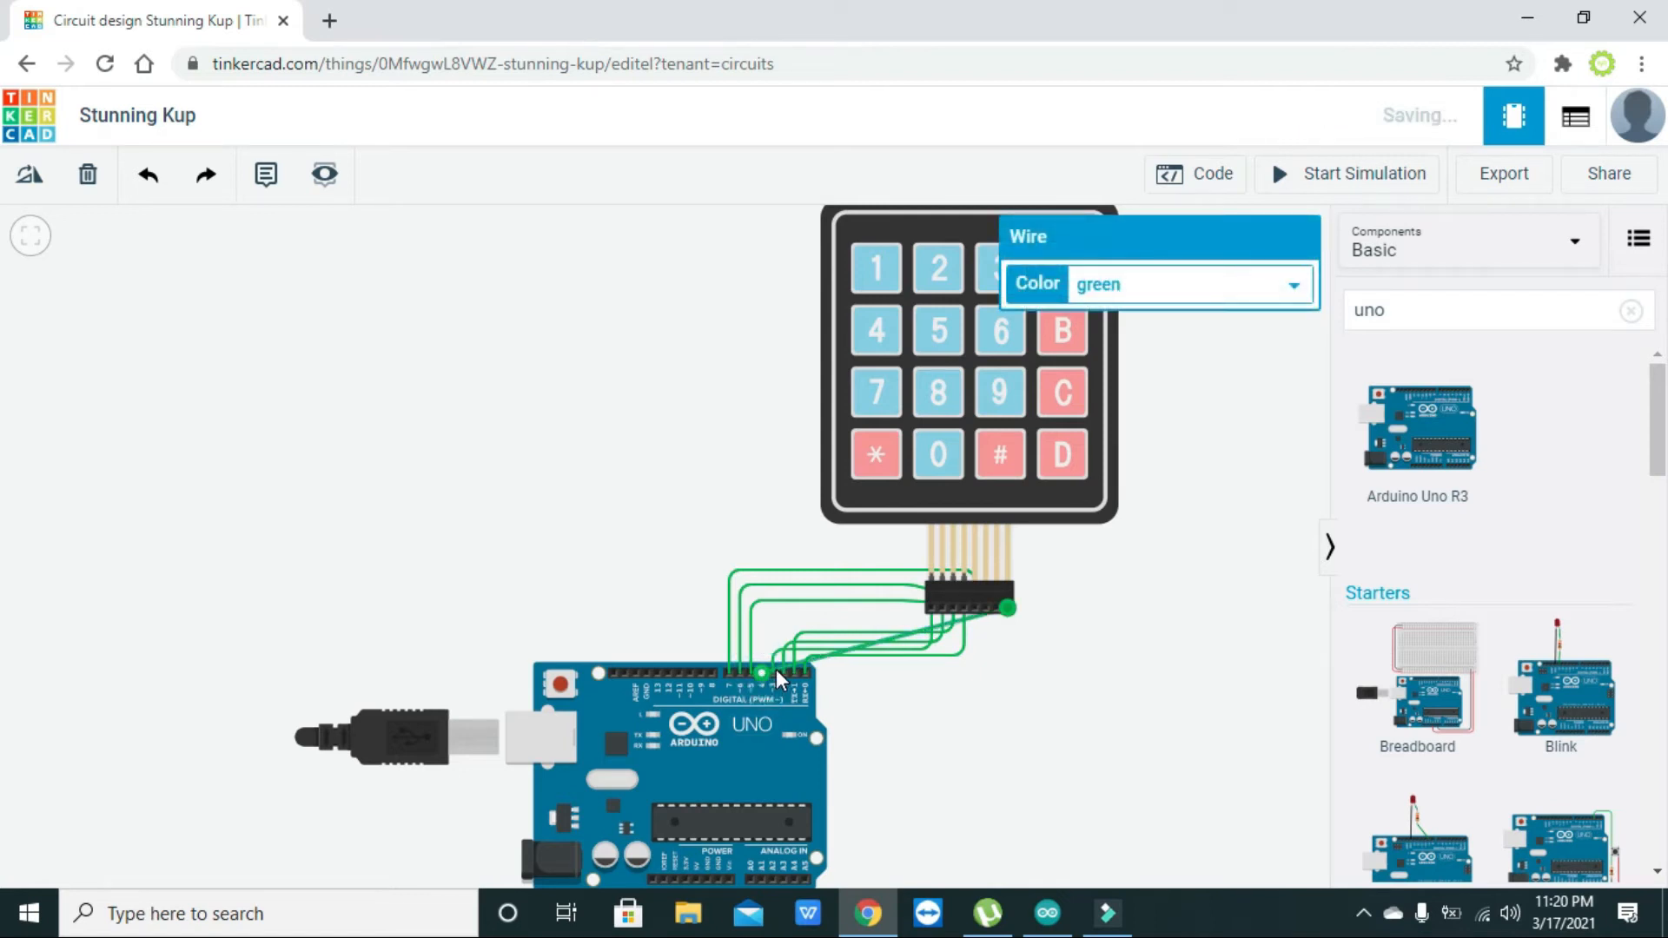
drag(775, 668, 761, 620)
drag(910, 613, 1008, 618)
click(1025, 650)
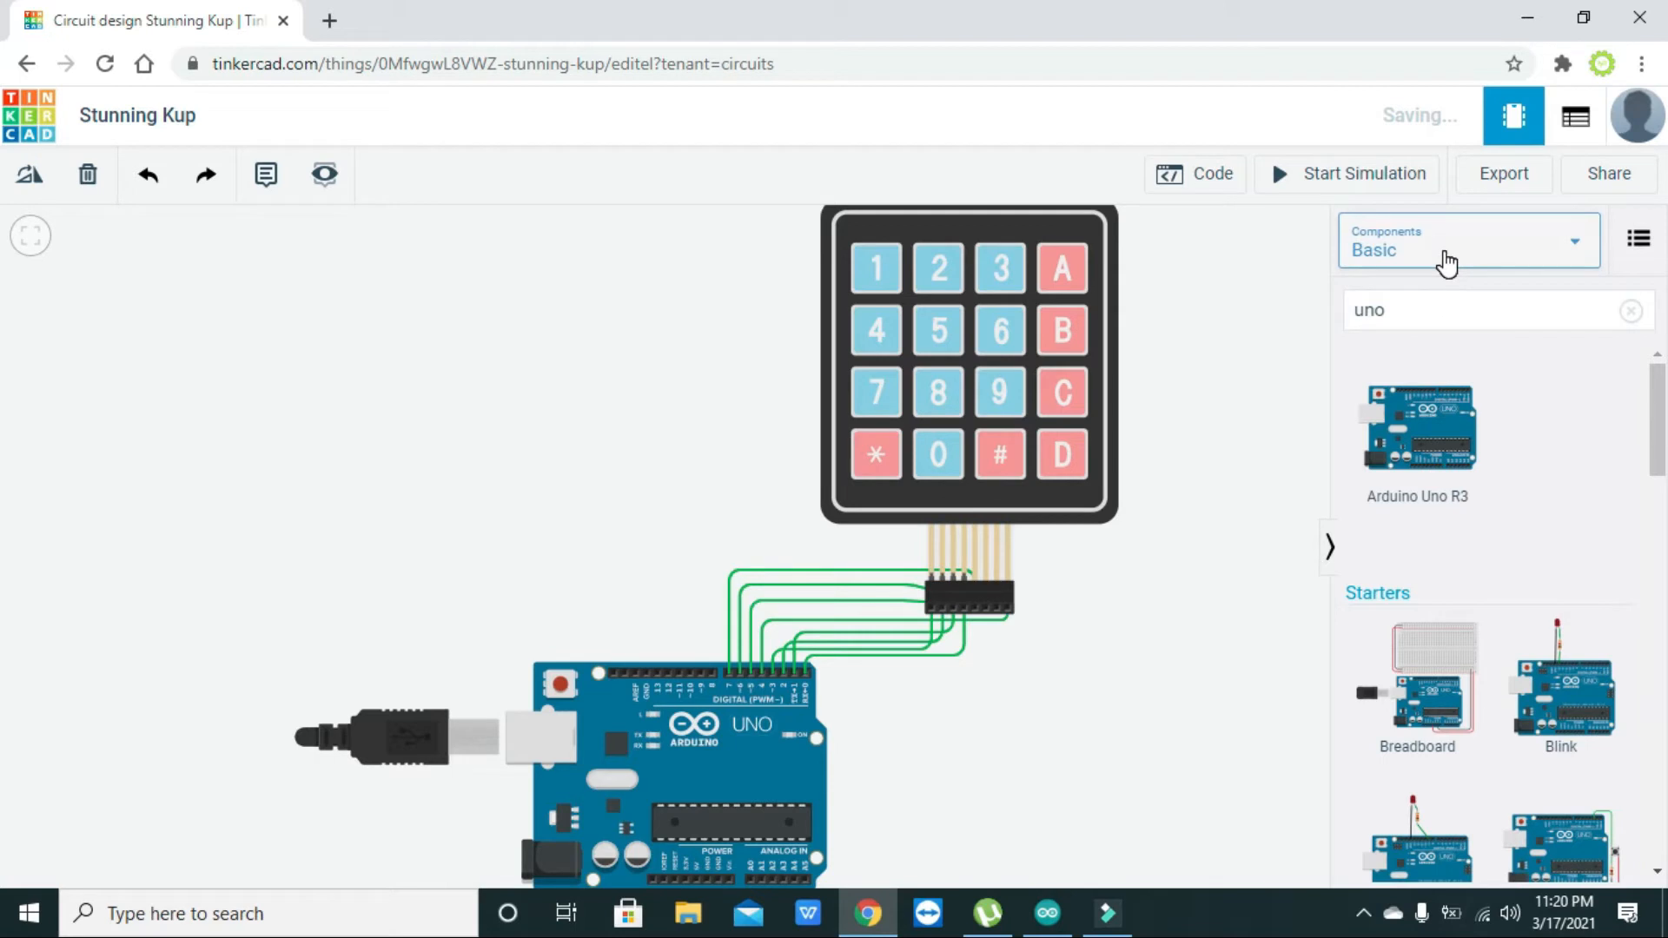
Step: Open the Arduino Uno's code editor beside the circuit and switch it from blocks to text code
click(1222, 177)
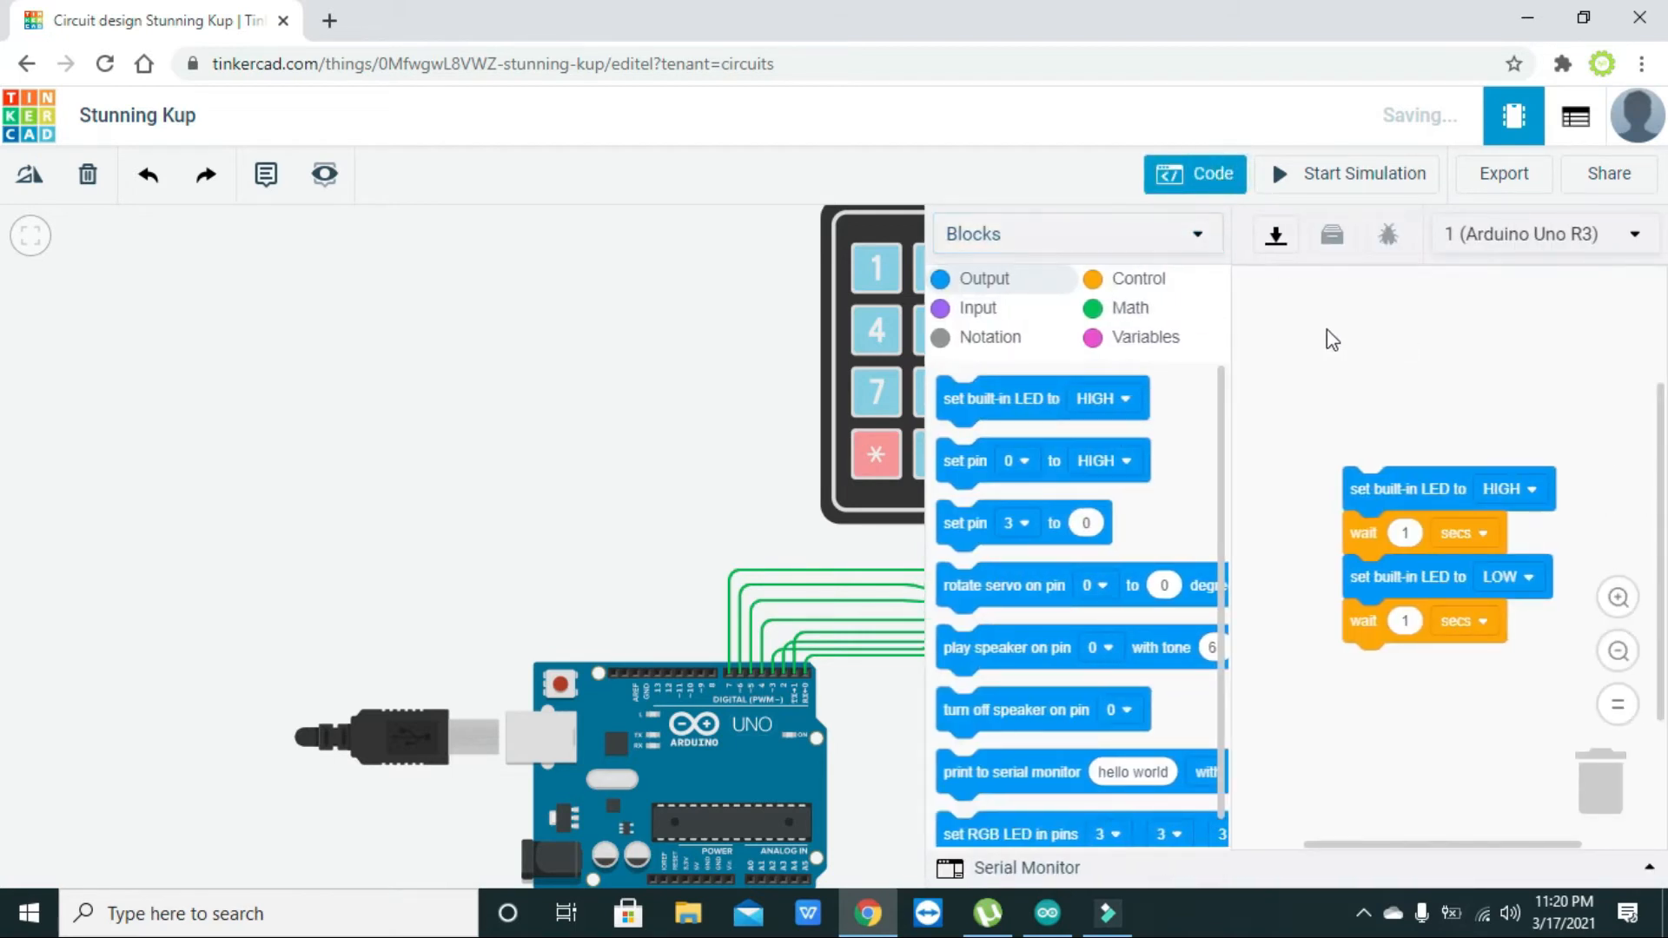
drag(611, 346, 158, 351)
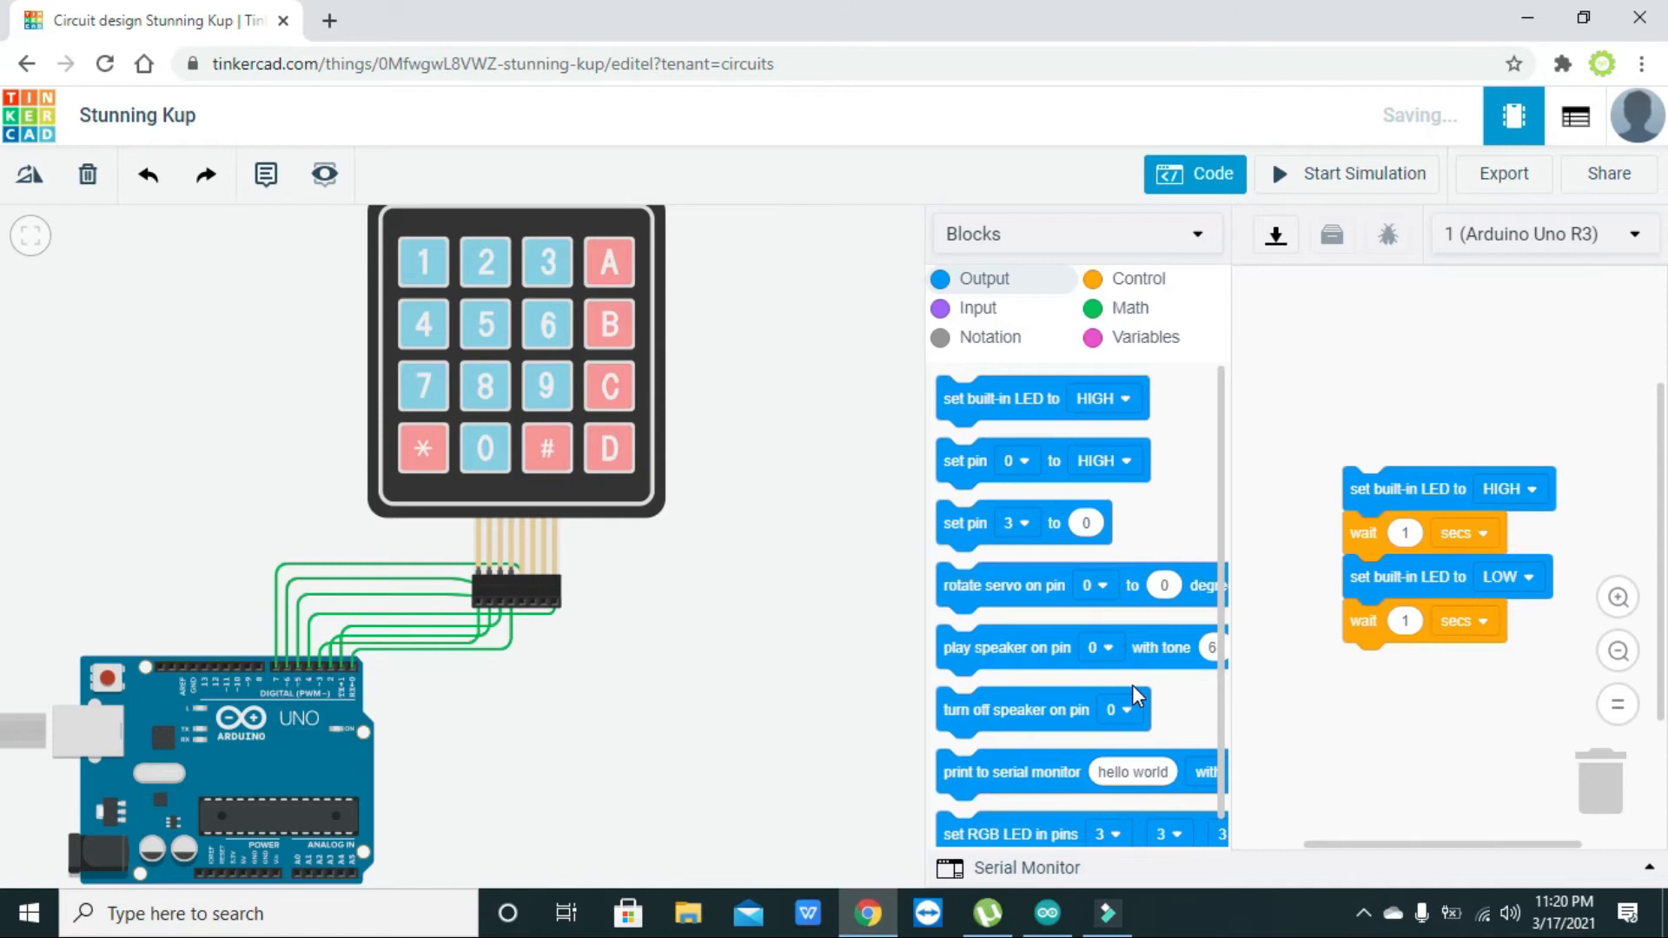
click(1054, 239)
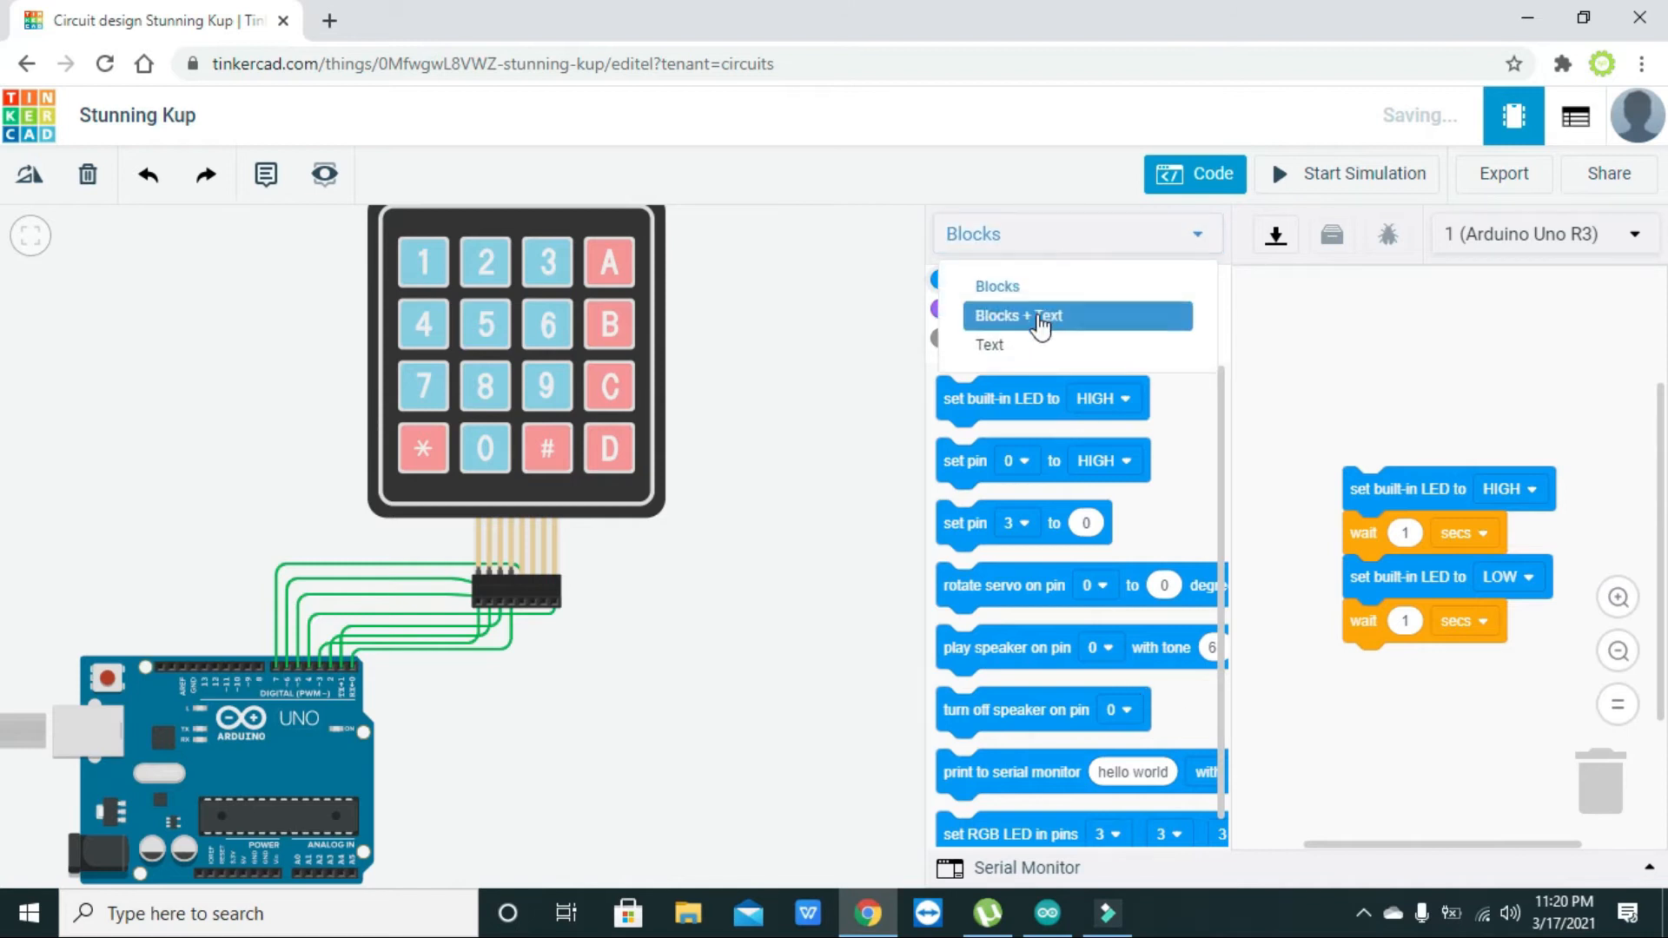
click(1032, 340)
click(896, 355)
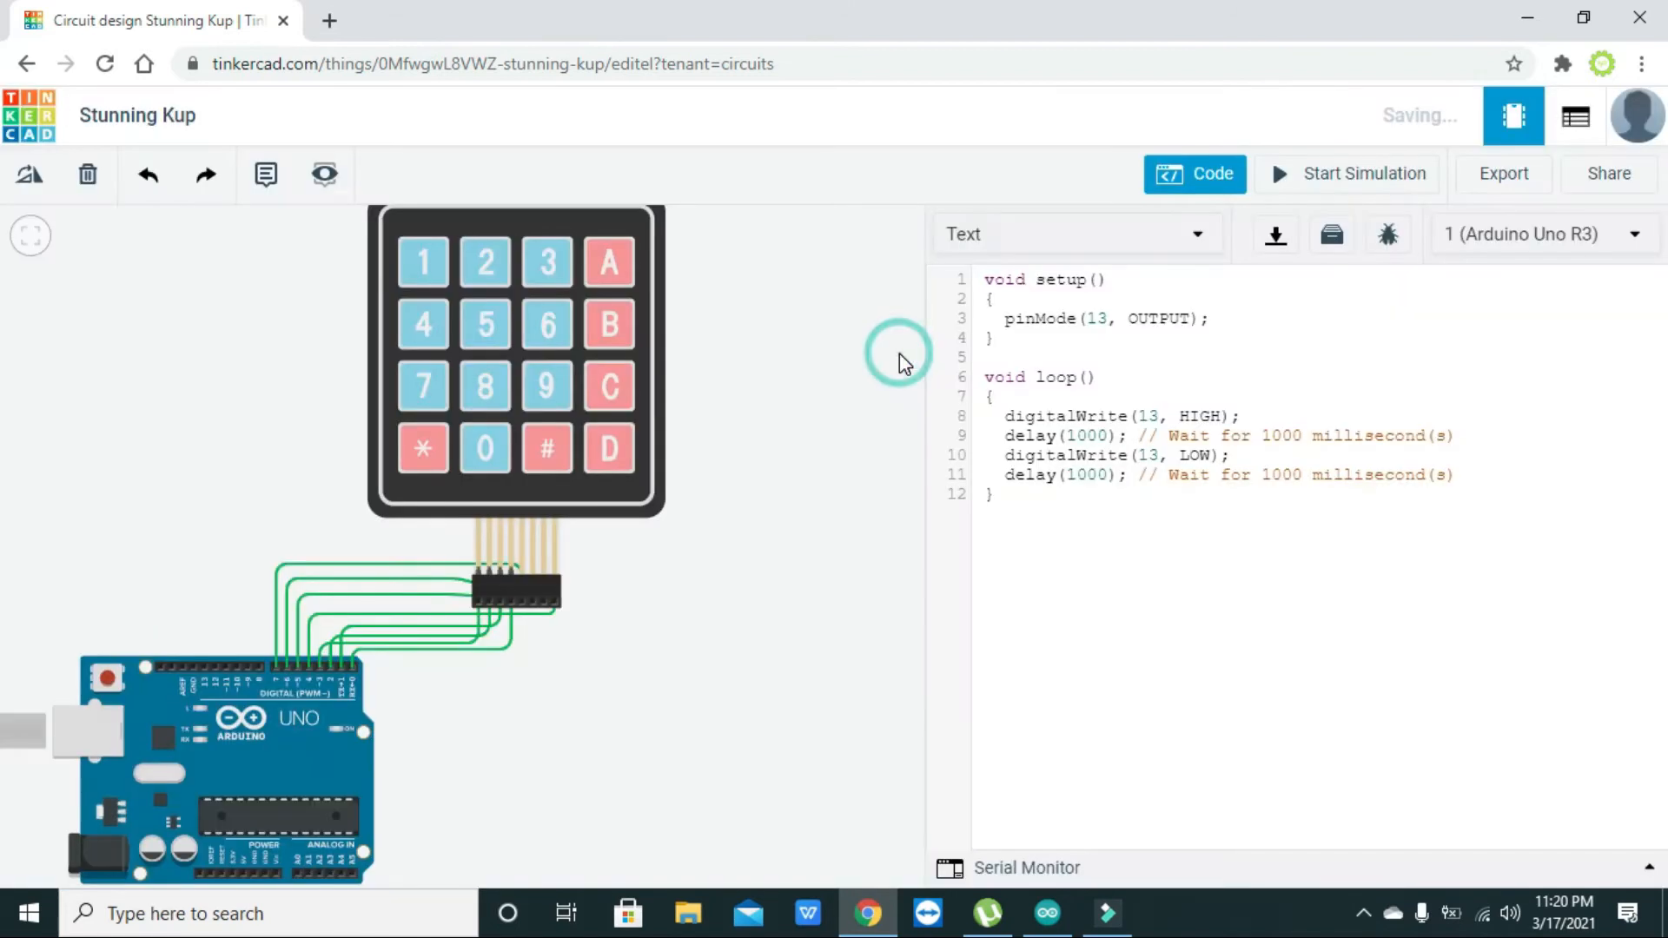
Step: Delete all of the default blink code from the text editor
click(1206, 665)
key(ctrl+a)
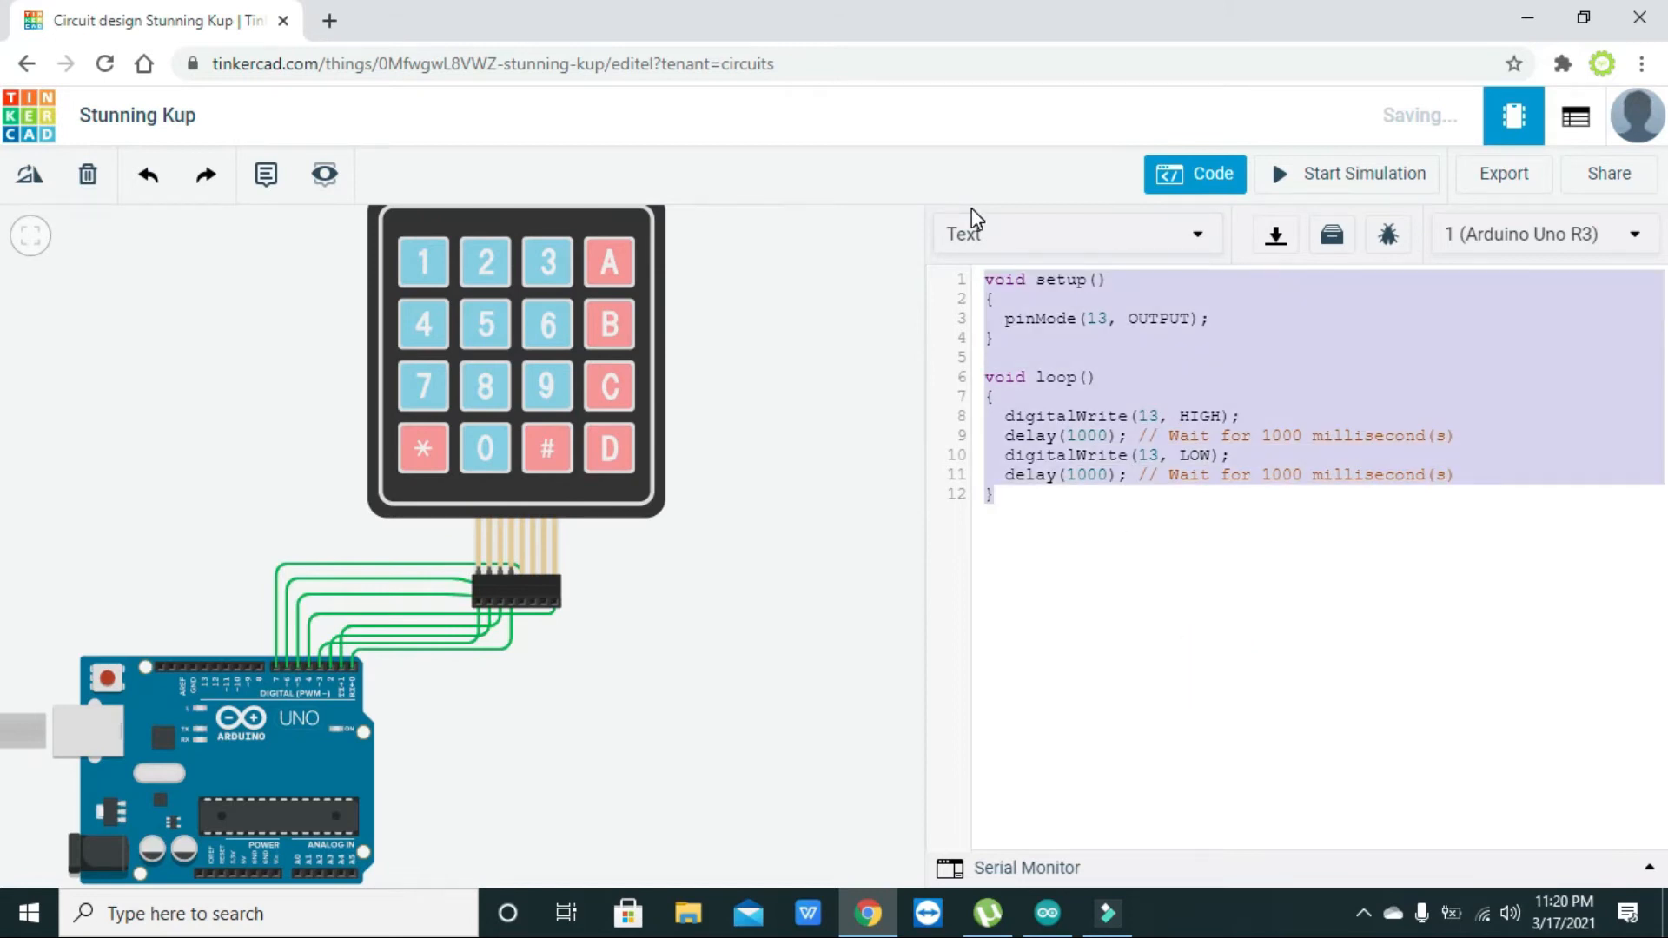
key(BackSpace)
Step: Switch to the Arduino IDE and copy the entire CustomKeypad11 sketch
click(1048, 913)
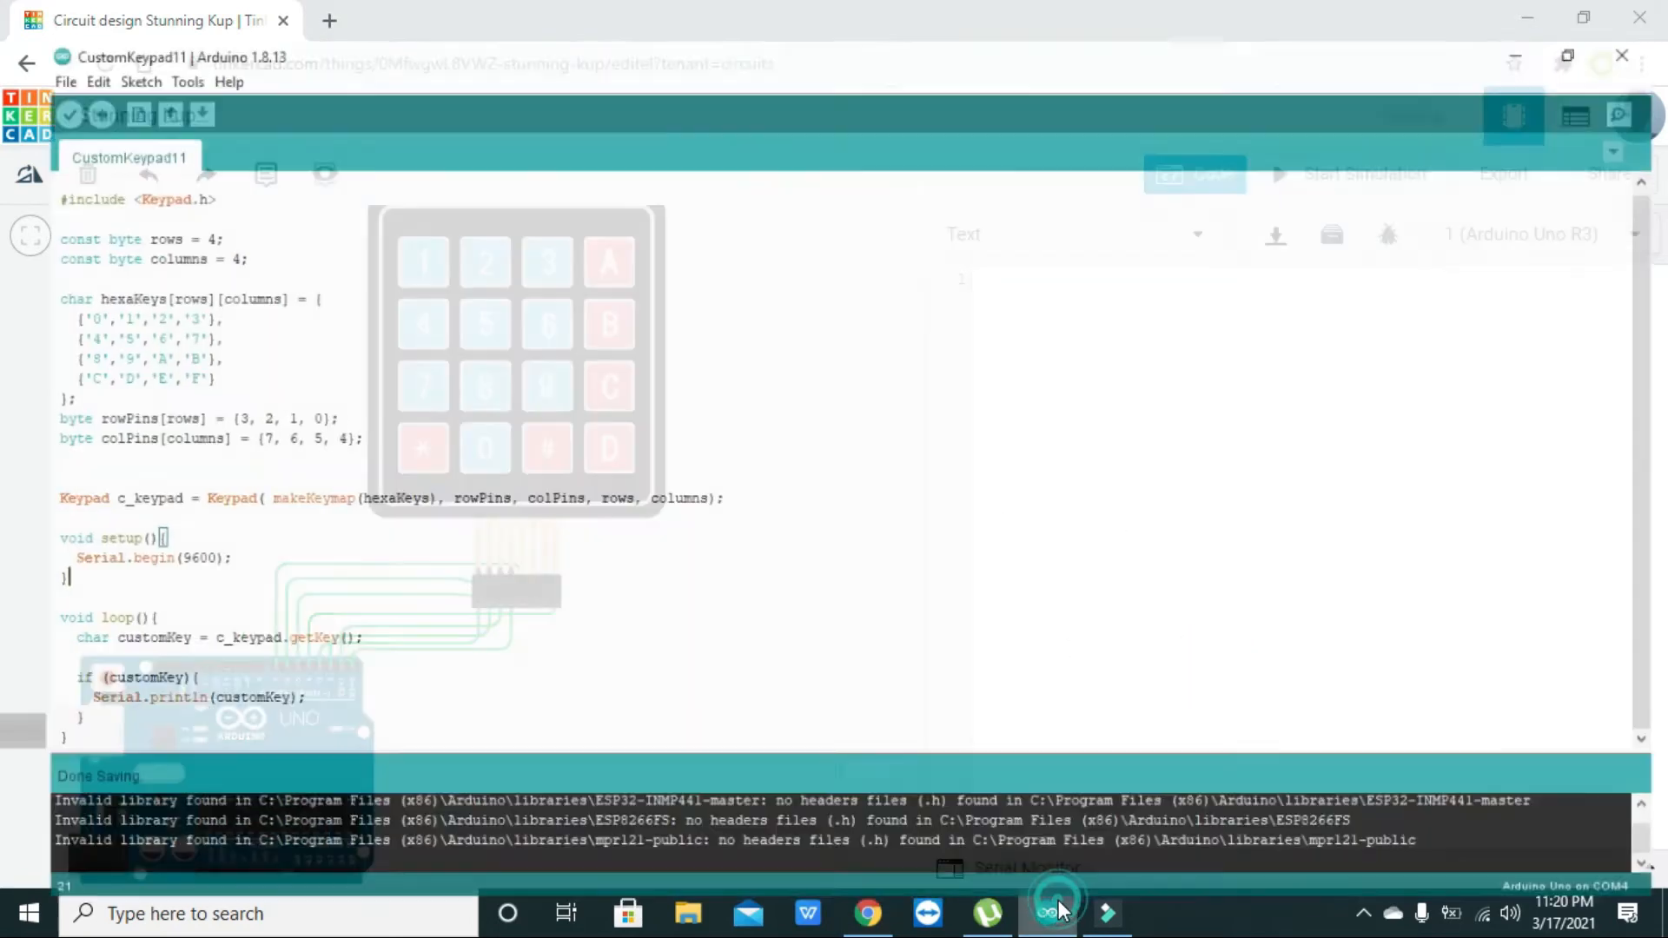
mouse_move(12, 162)
mouse_down()
mouse_move(267, 476)
mouse_move(316, 776)
mouse_up()
key(ctrl+c)
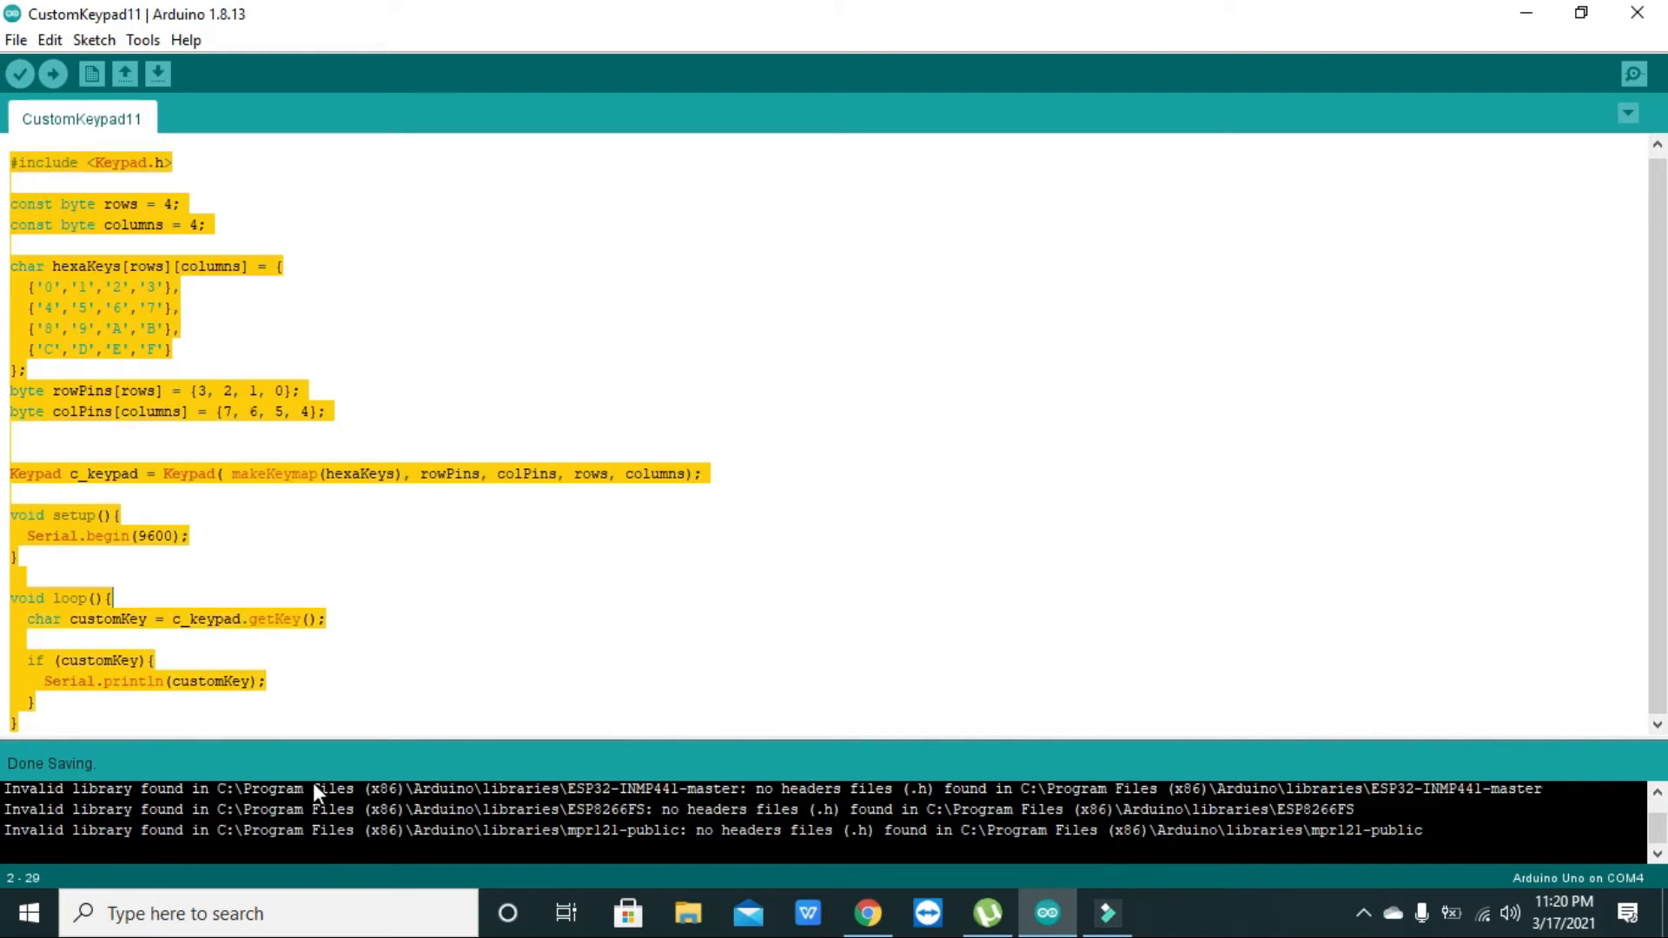
click(646, 615)
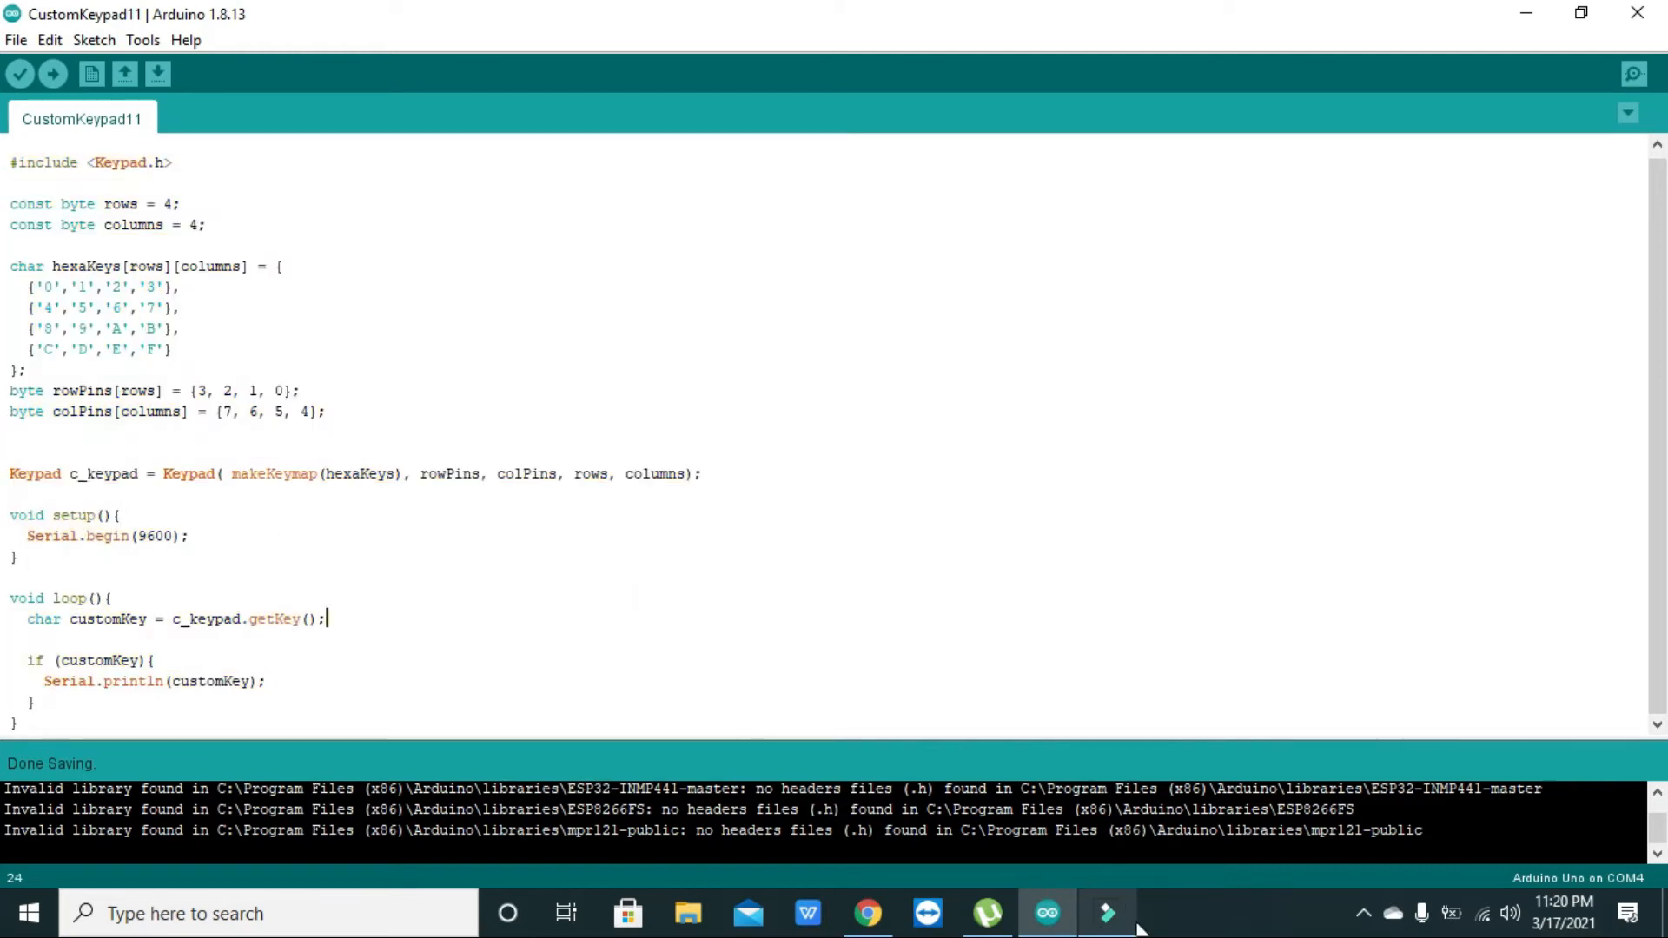
Step: Return to Tinkercad in Chrome and paste the copied keypad sketch into the empty code editor
mouse_move(1106, 912)
click(1011, 851)
click(869, 908)
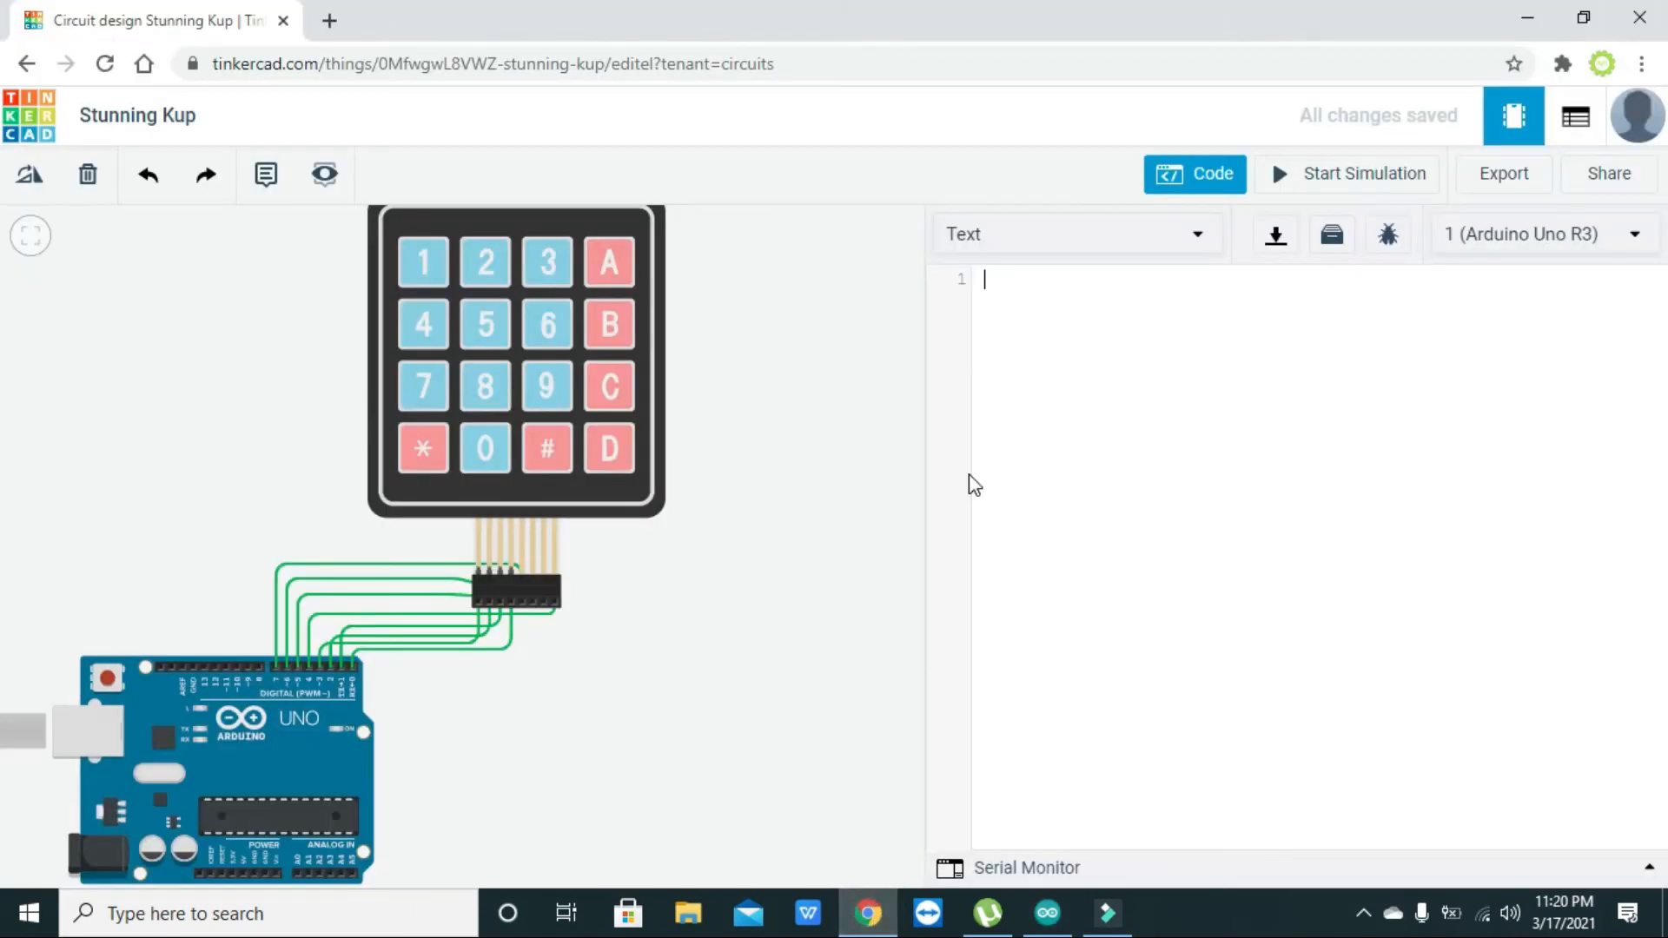
key(ctrl+v)
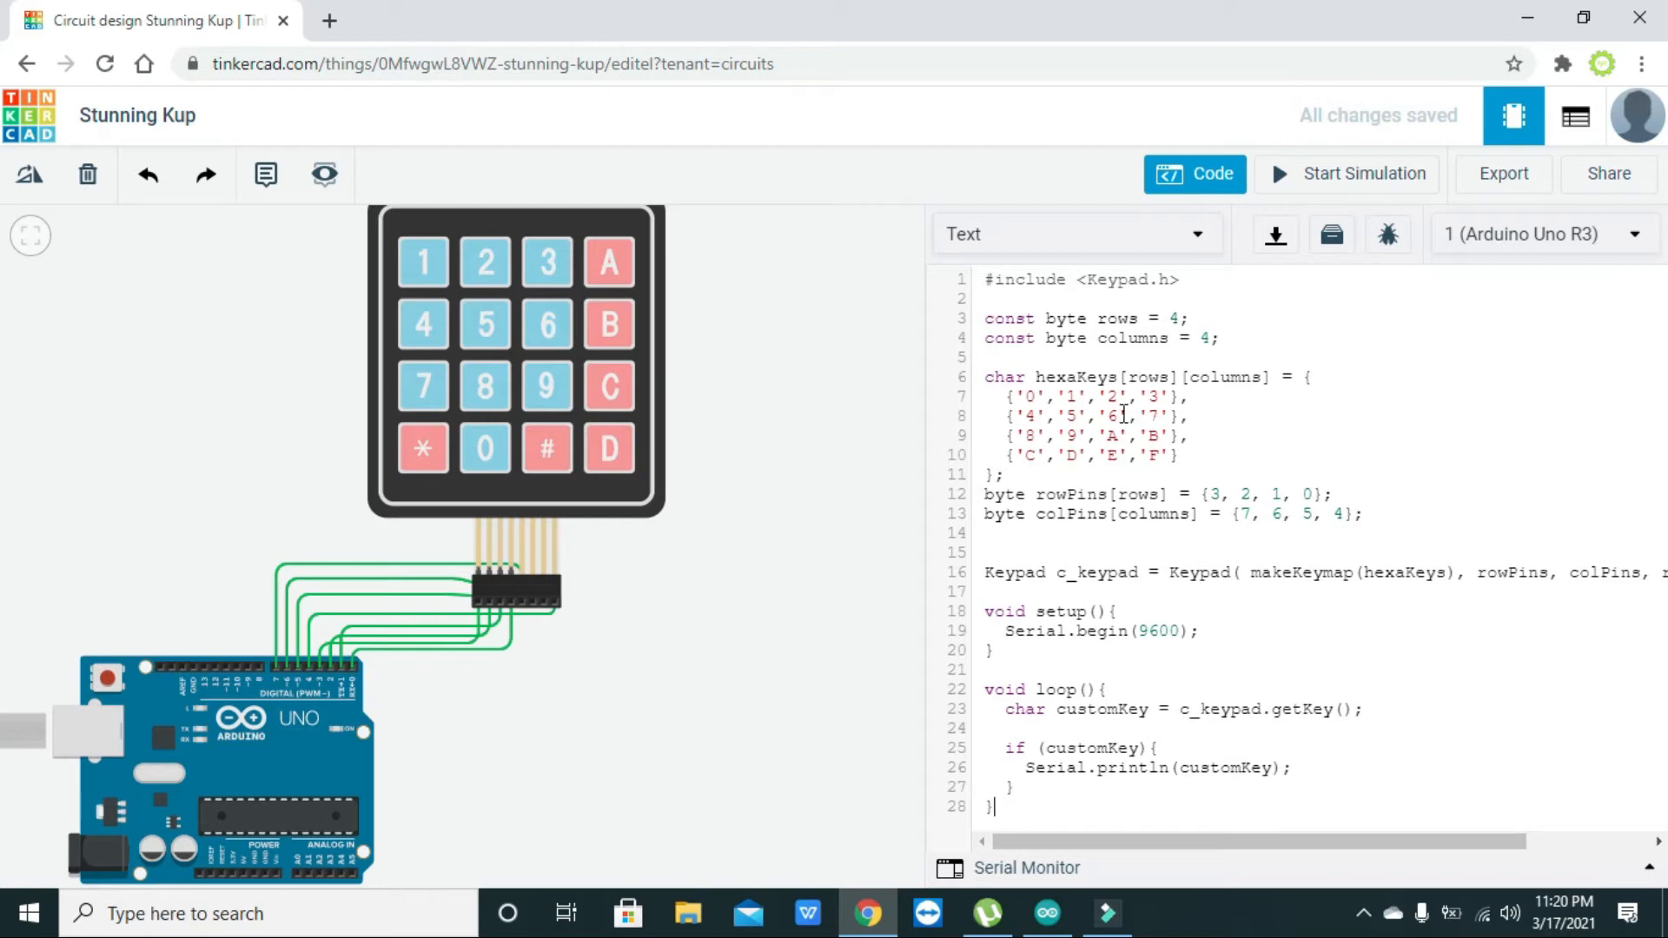
Step: Change the first row of the hexaKeys array to '1','2','3','A' to match the keypad
click(1033, 396)
text(1)
click(1075, 397)
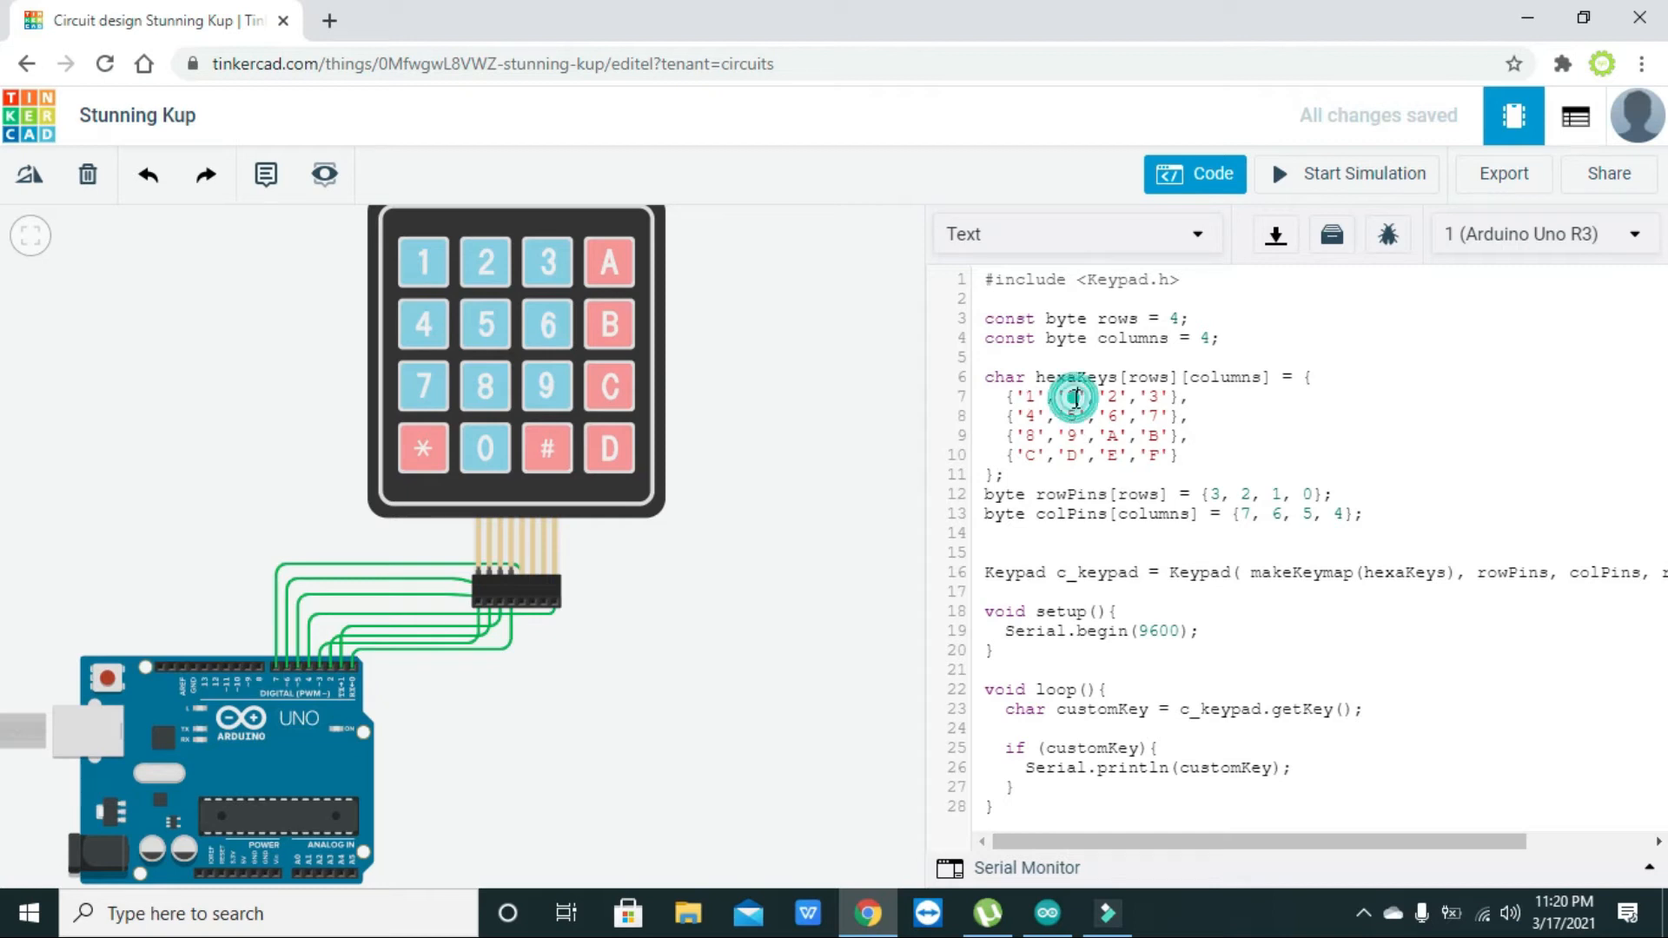
text(2)
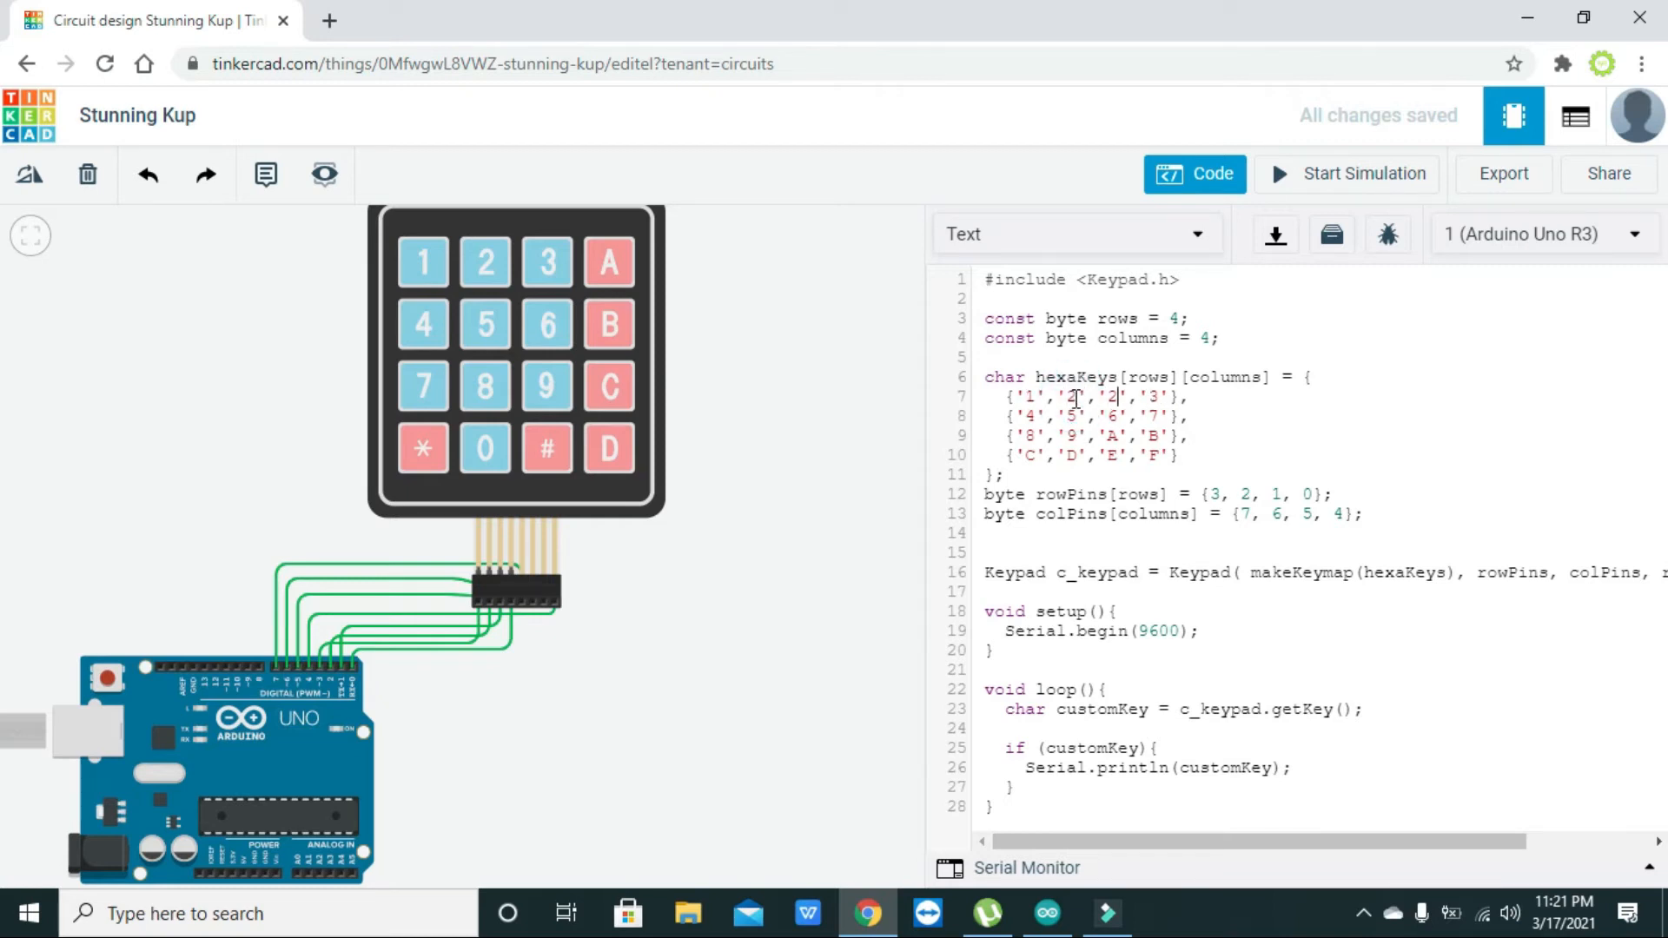
key(BackSpace)
text(3)
key(BackSpace)
text(A)
click(1025, 397)
drag(1026, 397, 1163, 397)
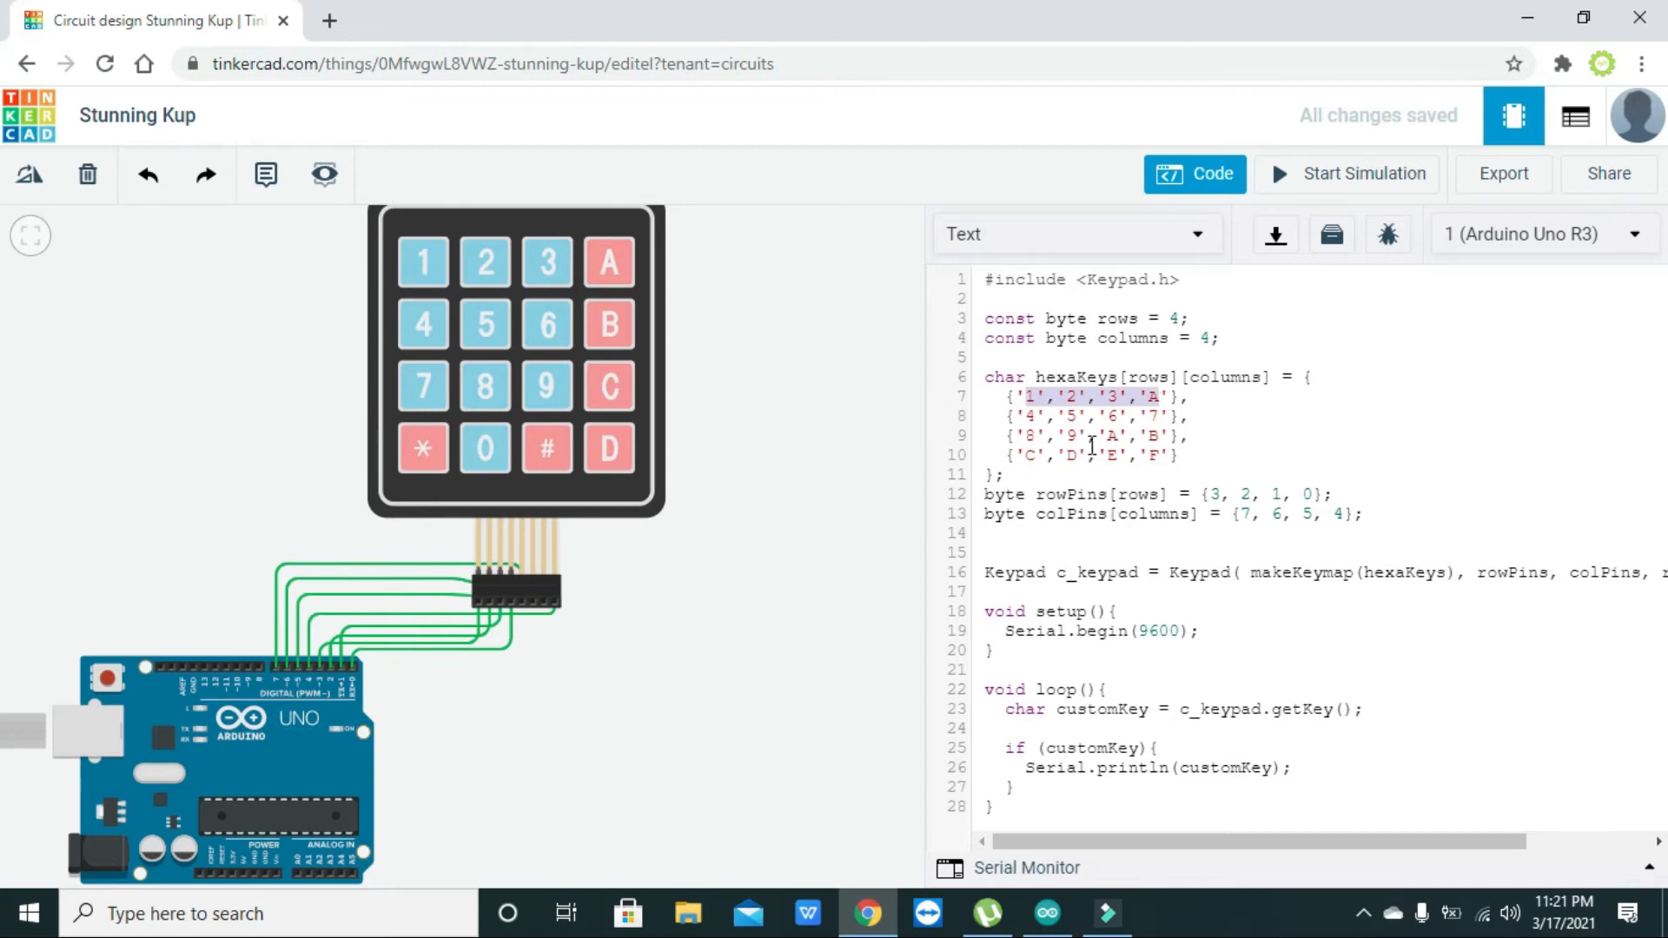
Step: Set the last key of the second hexaKeys row to 'B' and that of the third row to 'C'
click(1155, 418)
text(B)
click(1159, 437)
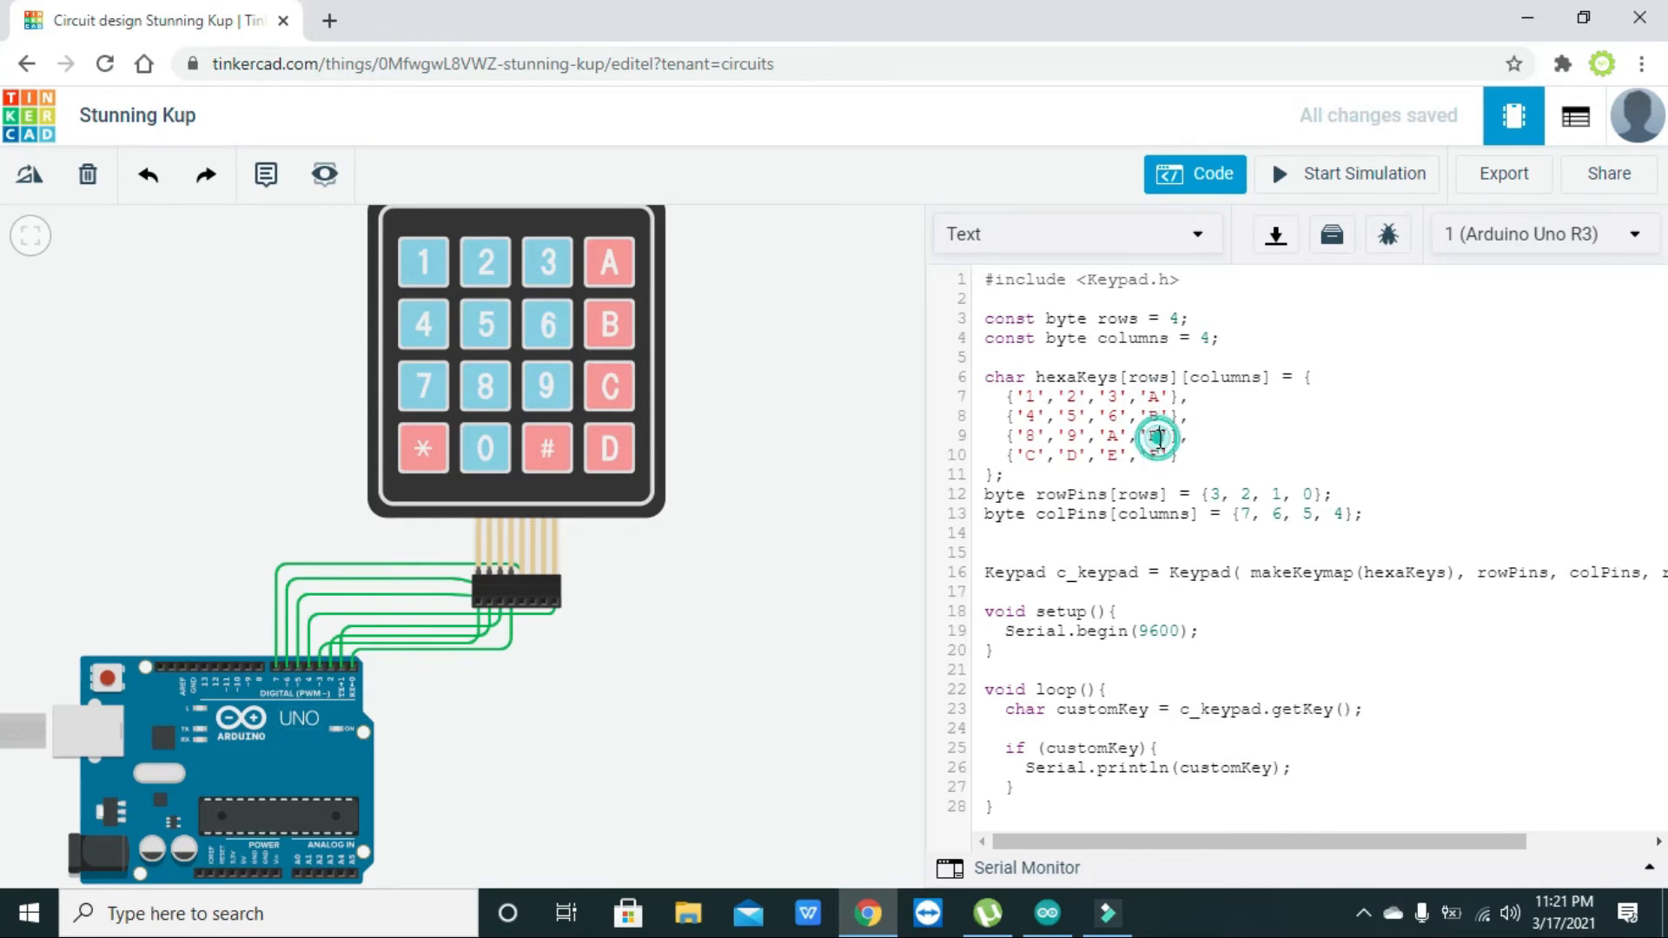
text(C)
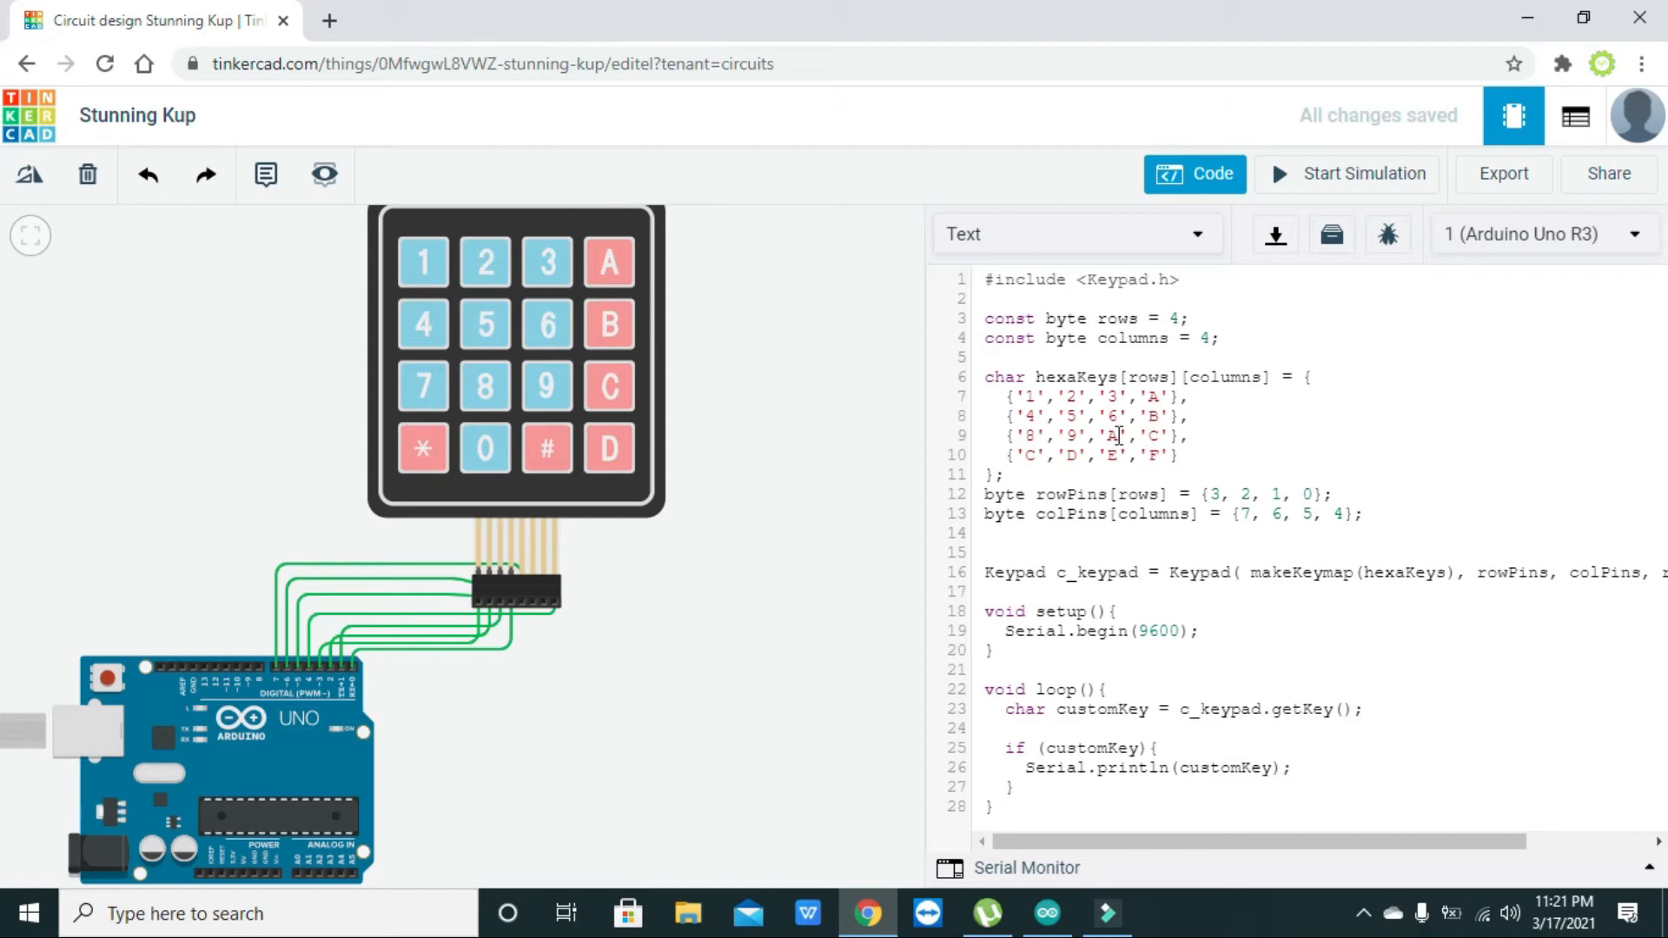
Step: Change the first three keys of the third hexaKeys row to '7','8','9'
click(1034, 436)
key(BackSpace)
text(7)
key(BackSpace)
text(8)
key(BackSpace)
text(9)
Step: Change the fourth row of the hexaKeys array to '*','0','#','D'
click(1039, 455)
key(BackSpace)
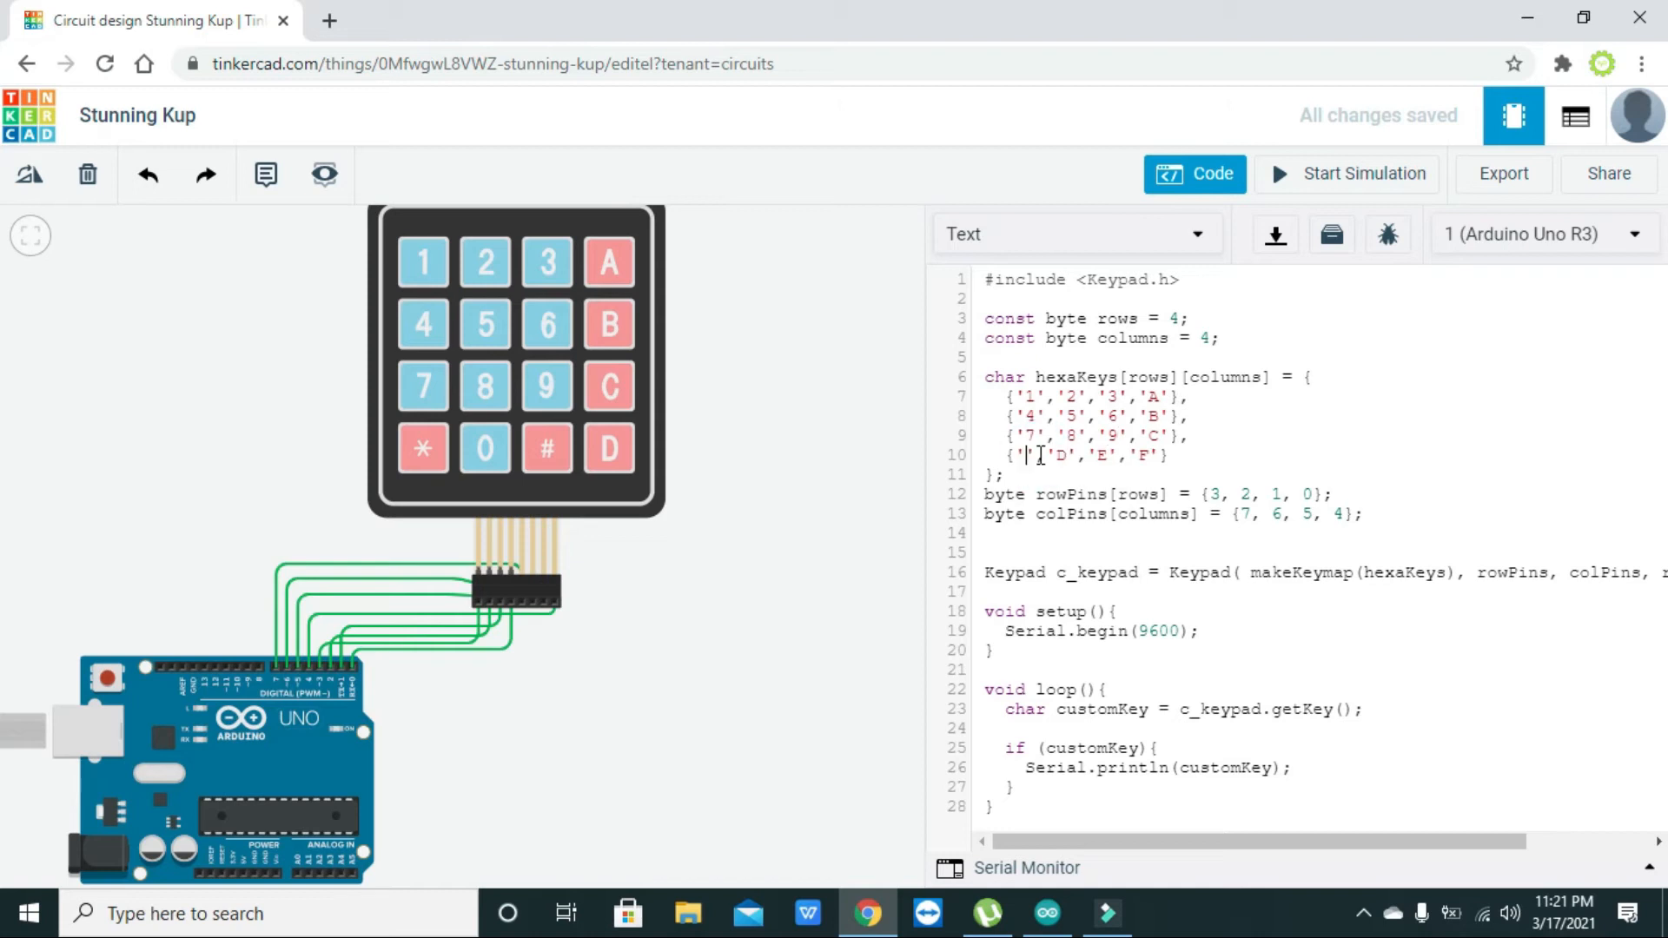
text(*)
key(BackSpace)
text(0)
key(Right)
key(Right)
key(Right)
key(Right)
key(BackSpace)
text(#)
key(BackSpace)
text(D)
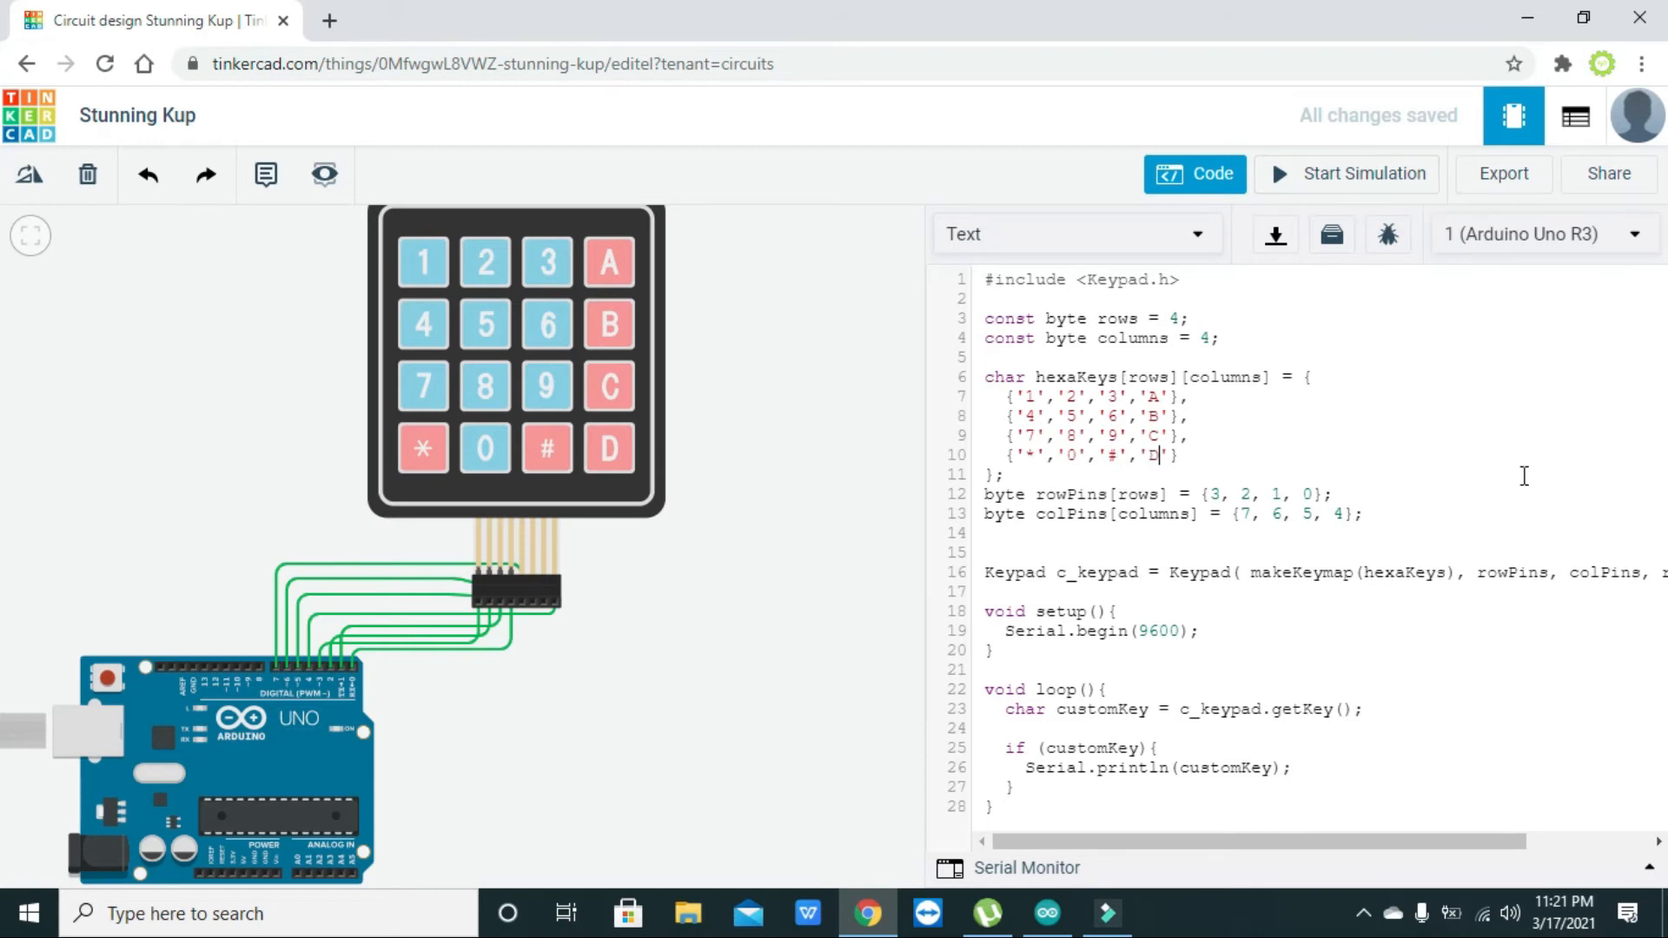
Step: Start the simulation with the Serial Monitor open and test the keypad's 1 key
click(1308, 178)
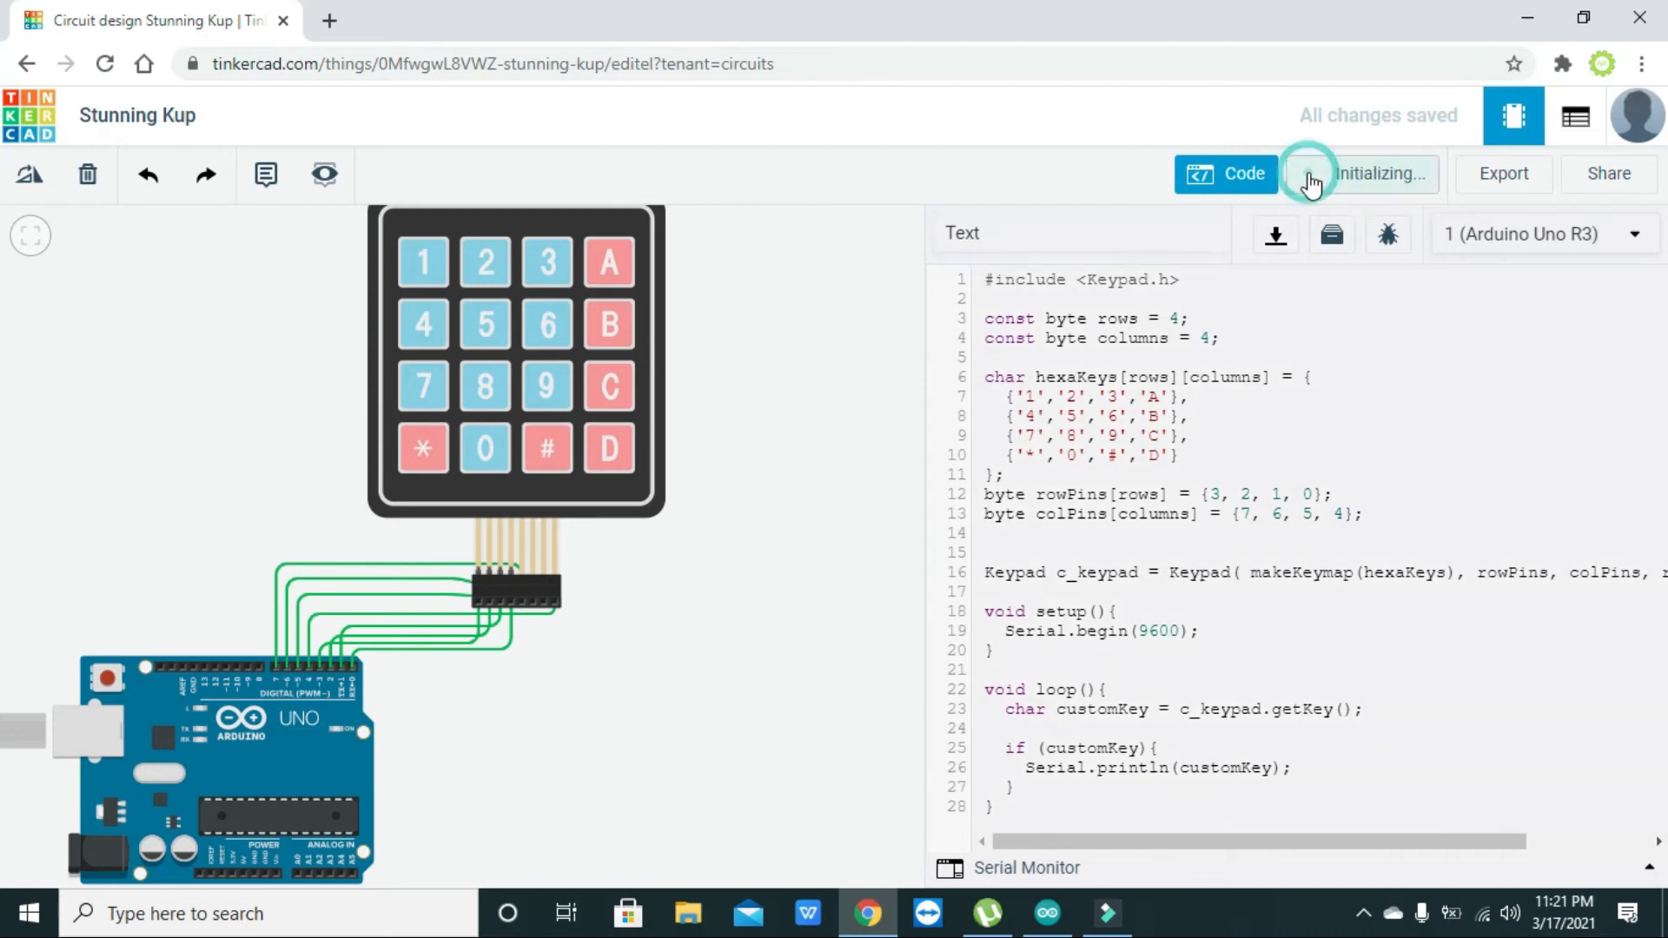
click(1001, 863)
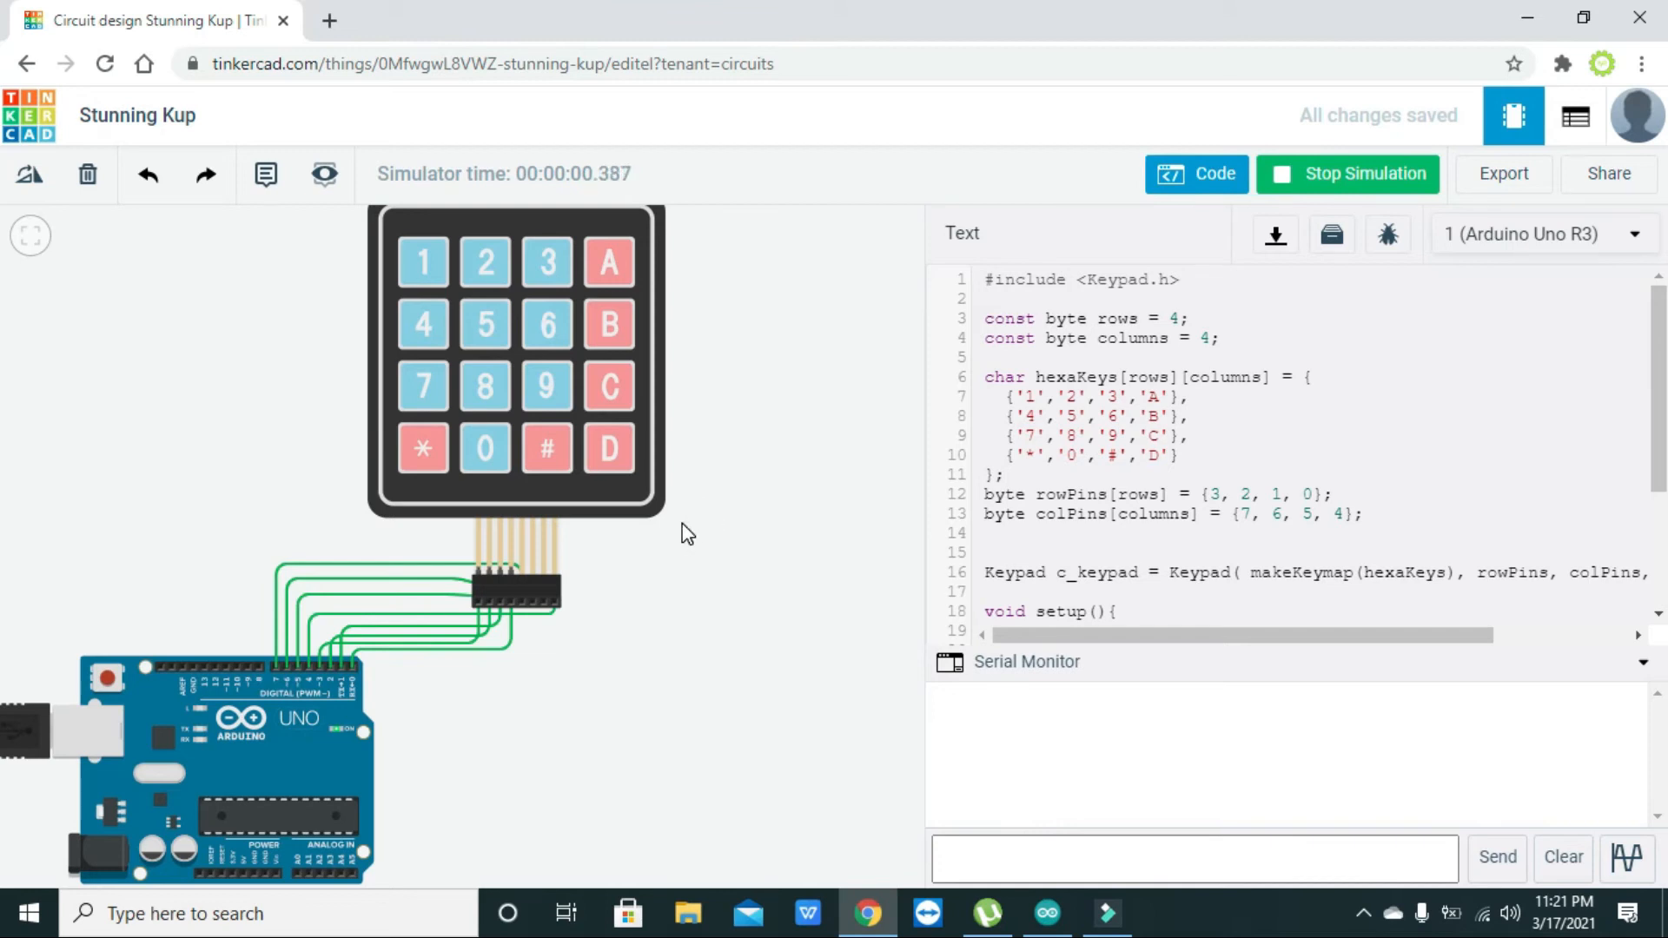
click(426, 269)
click(967, 701)
drag(967, 701, 938, 702)
click(959, 706)
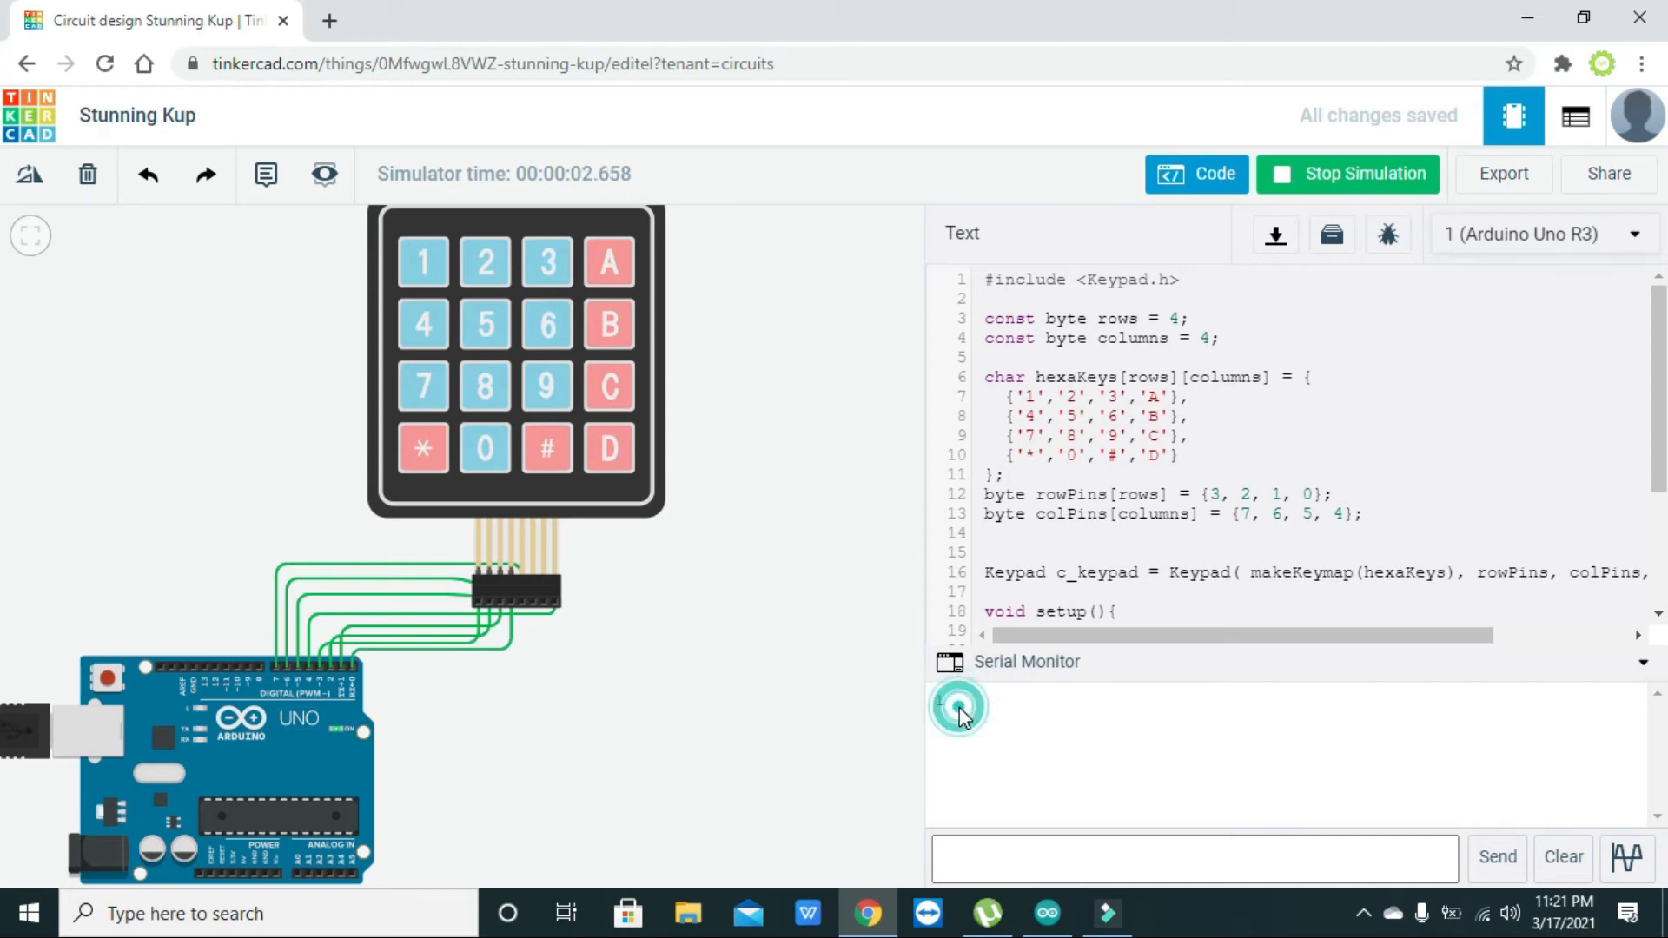
Step: Test the keypad's *, B, 5, 6, 3, D and # keys against the Serial Monitor output
click(430, 452)
drag(938, 700, 946, 717)
click(624, 313)
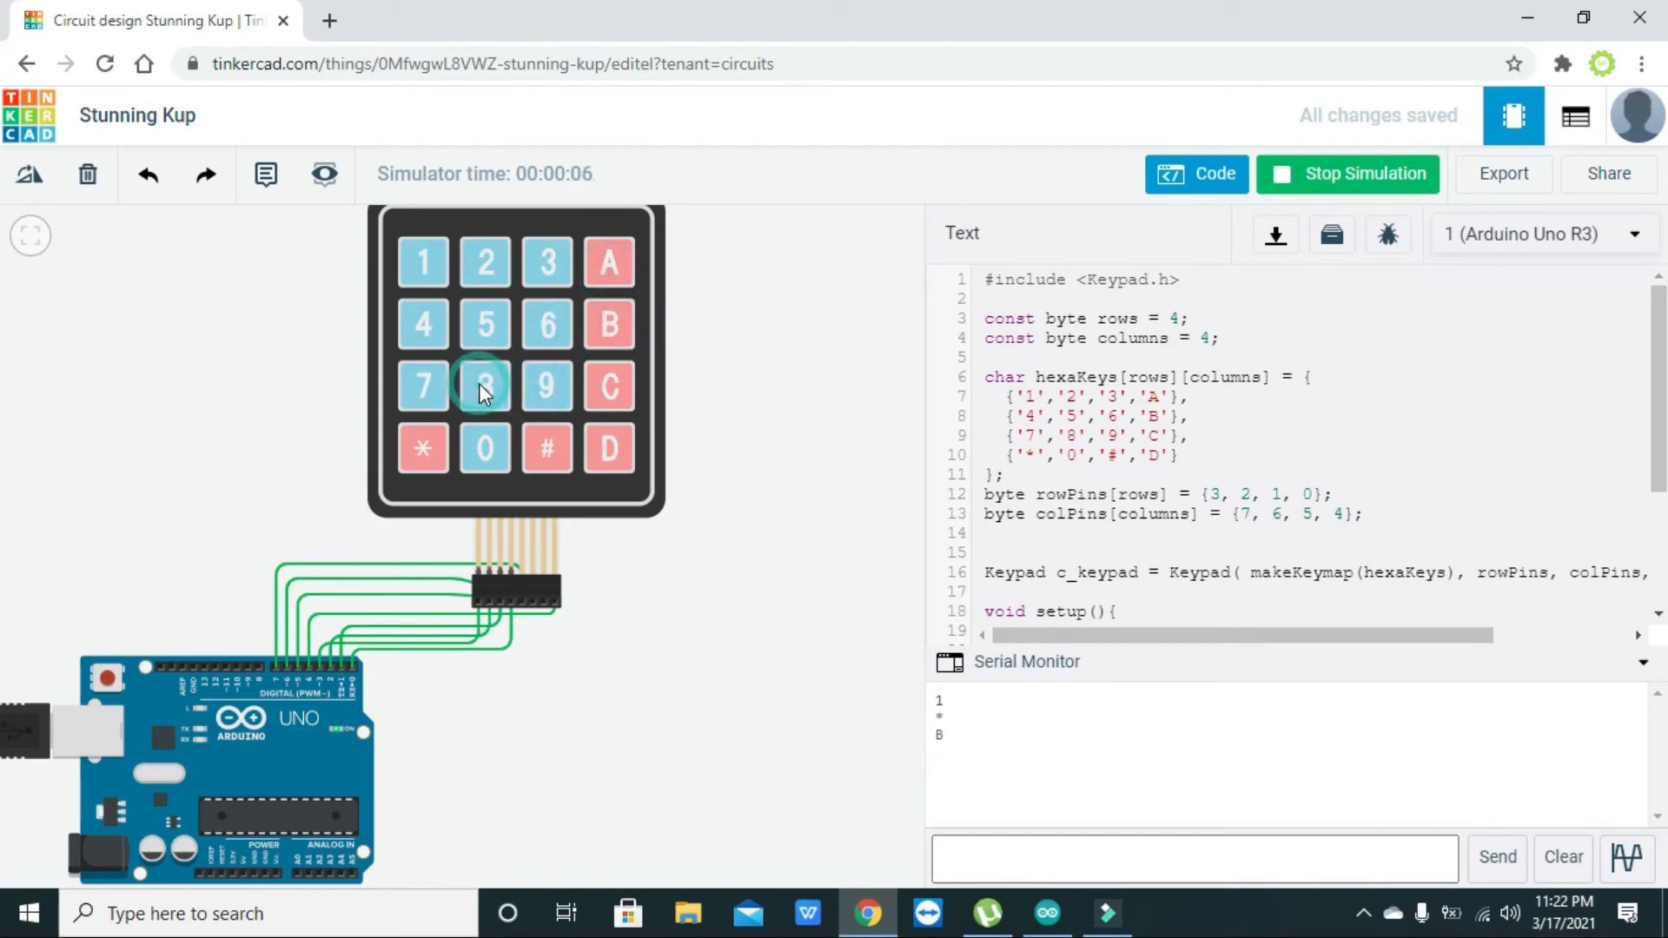
click(508, 330)
click(498, 329)
click(550, 320)
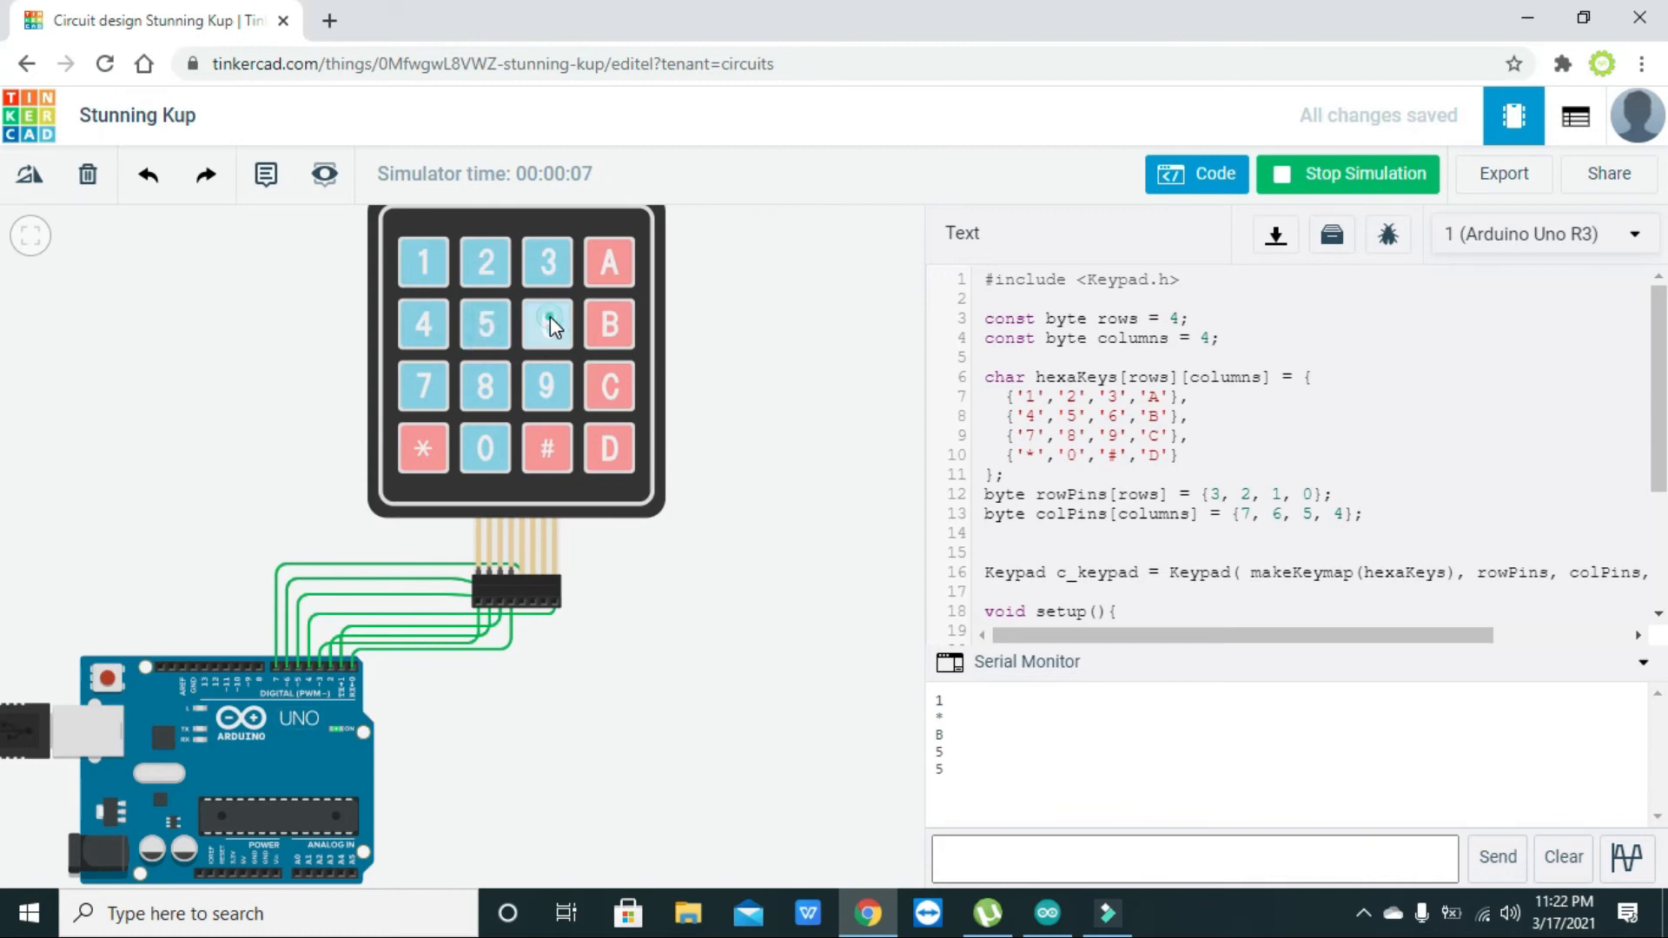
click(550, 269)
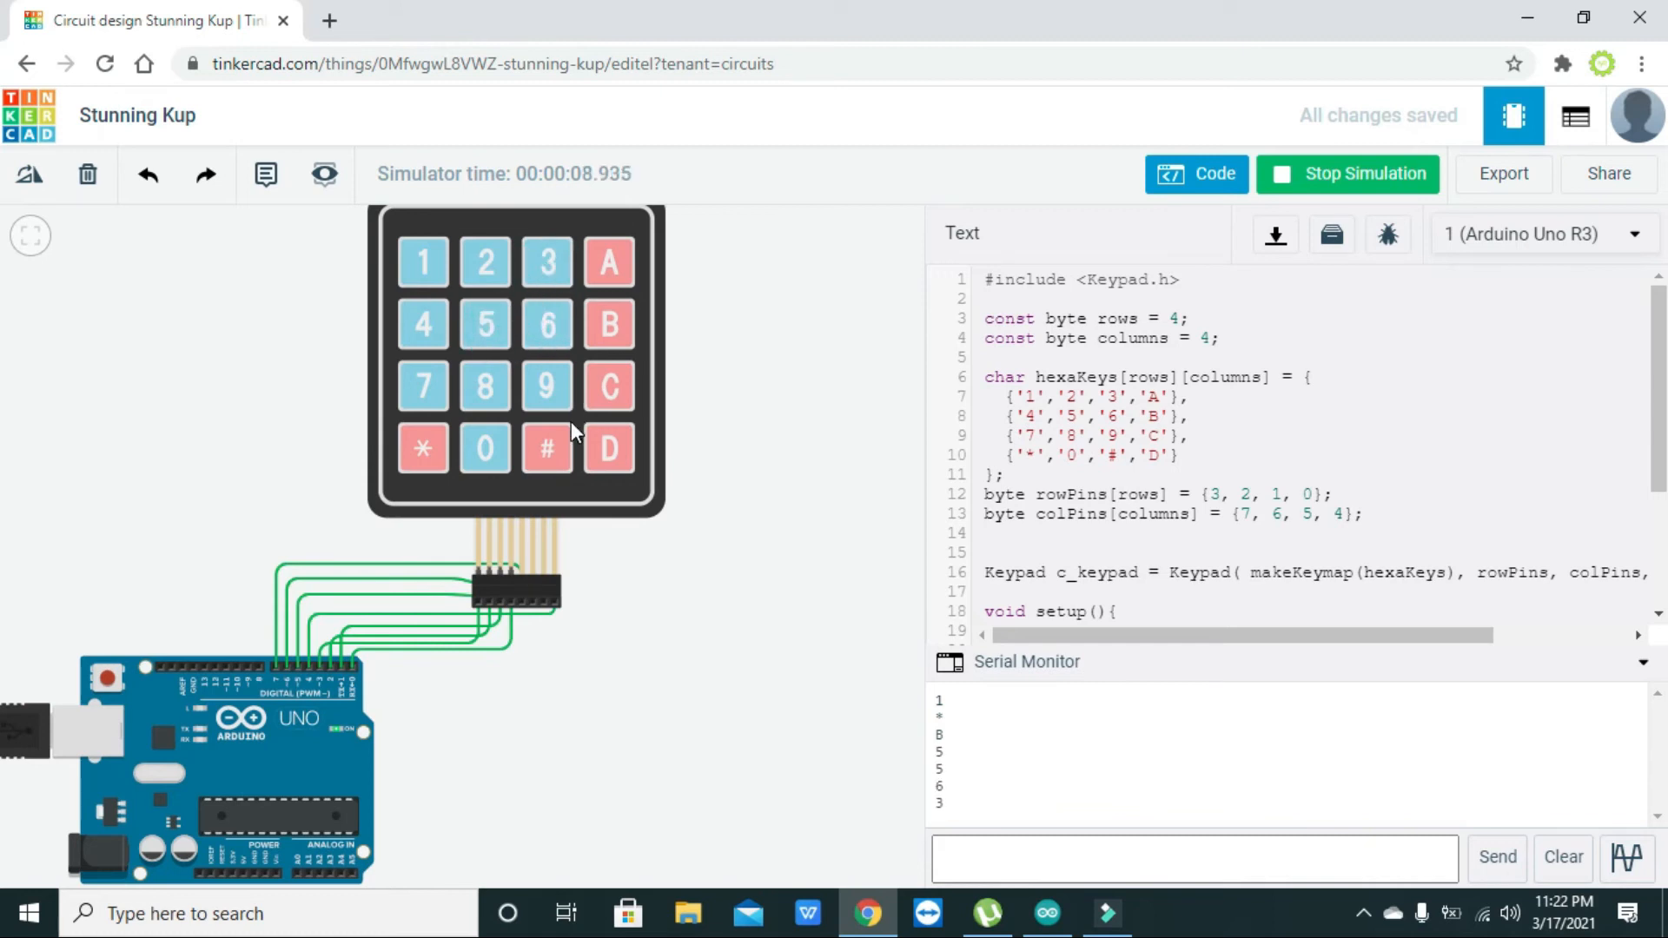
click(608, 337)
click(619, 461)
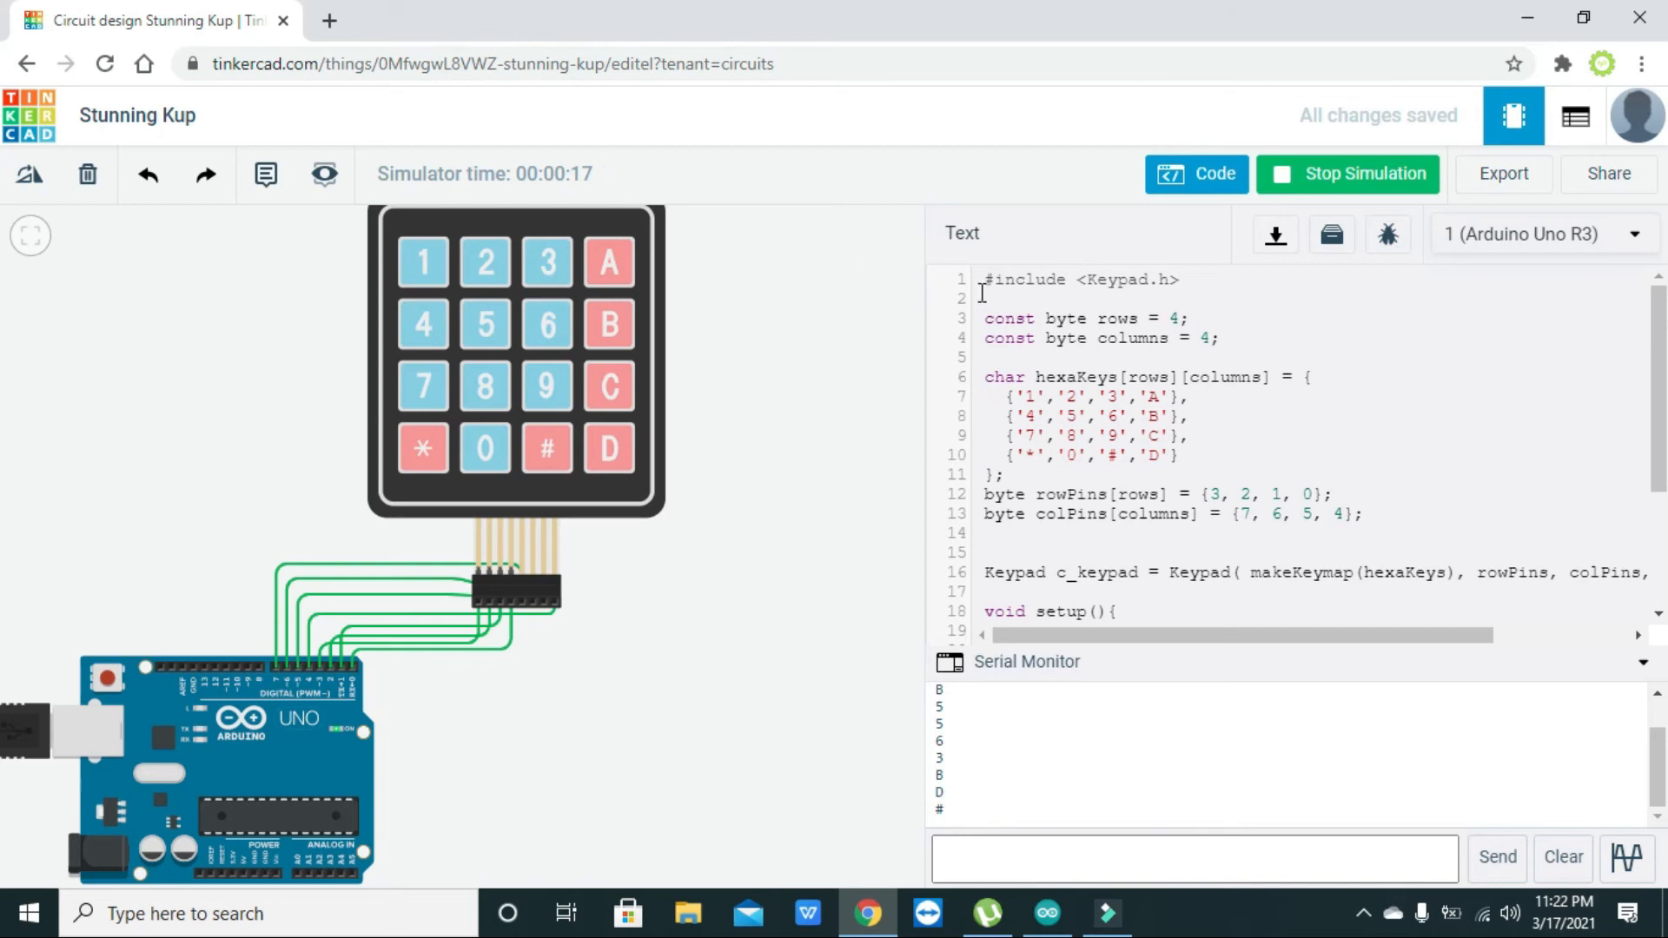
Step: Review the sketch from the top, examining the Keypad.h include and the rows and columns constants
drag(982, 283, 1119, 603)
click(1120, 606)
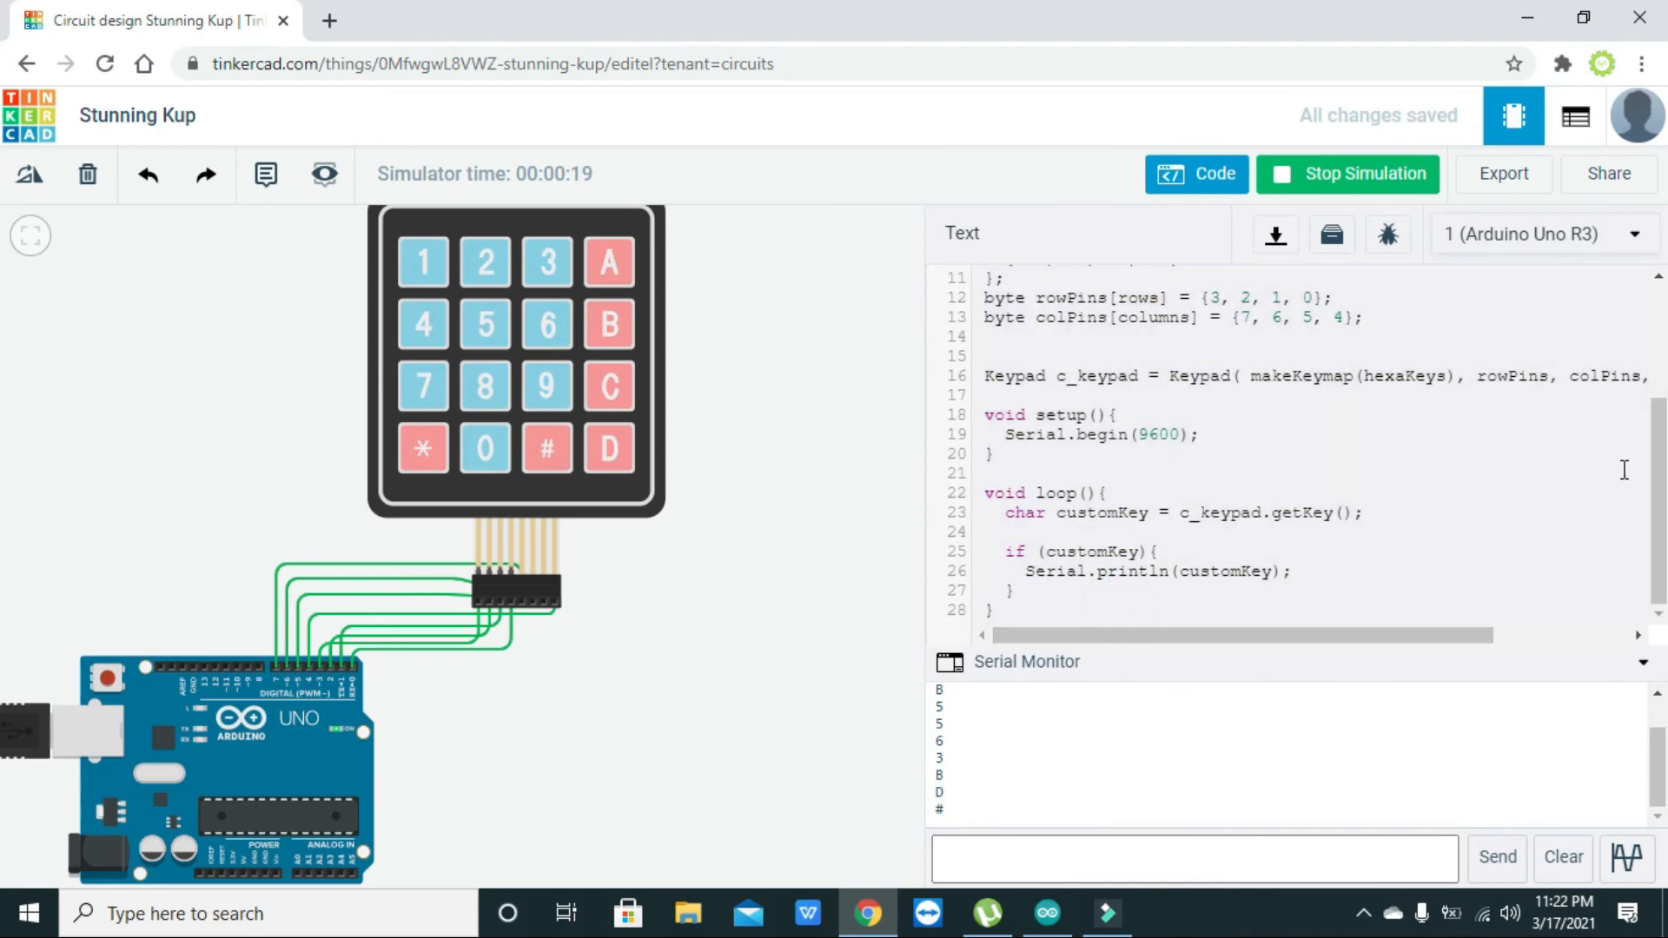
drag(1659, 485, 1661, 365)
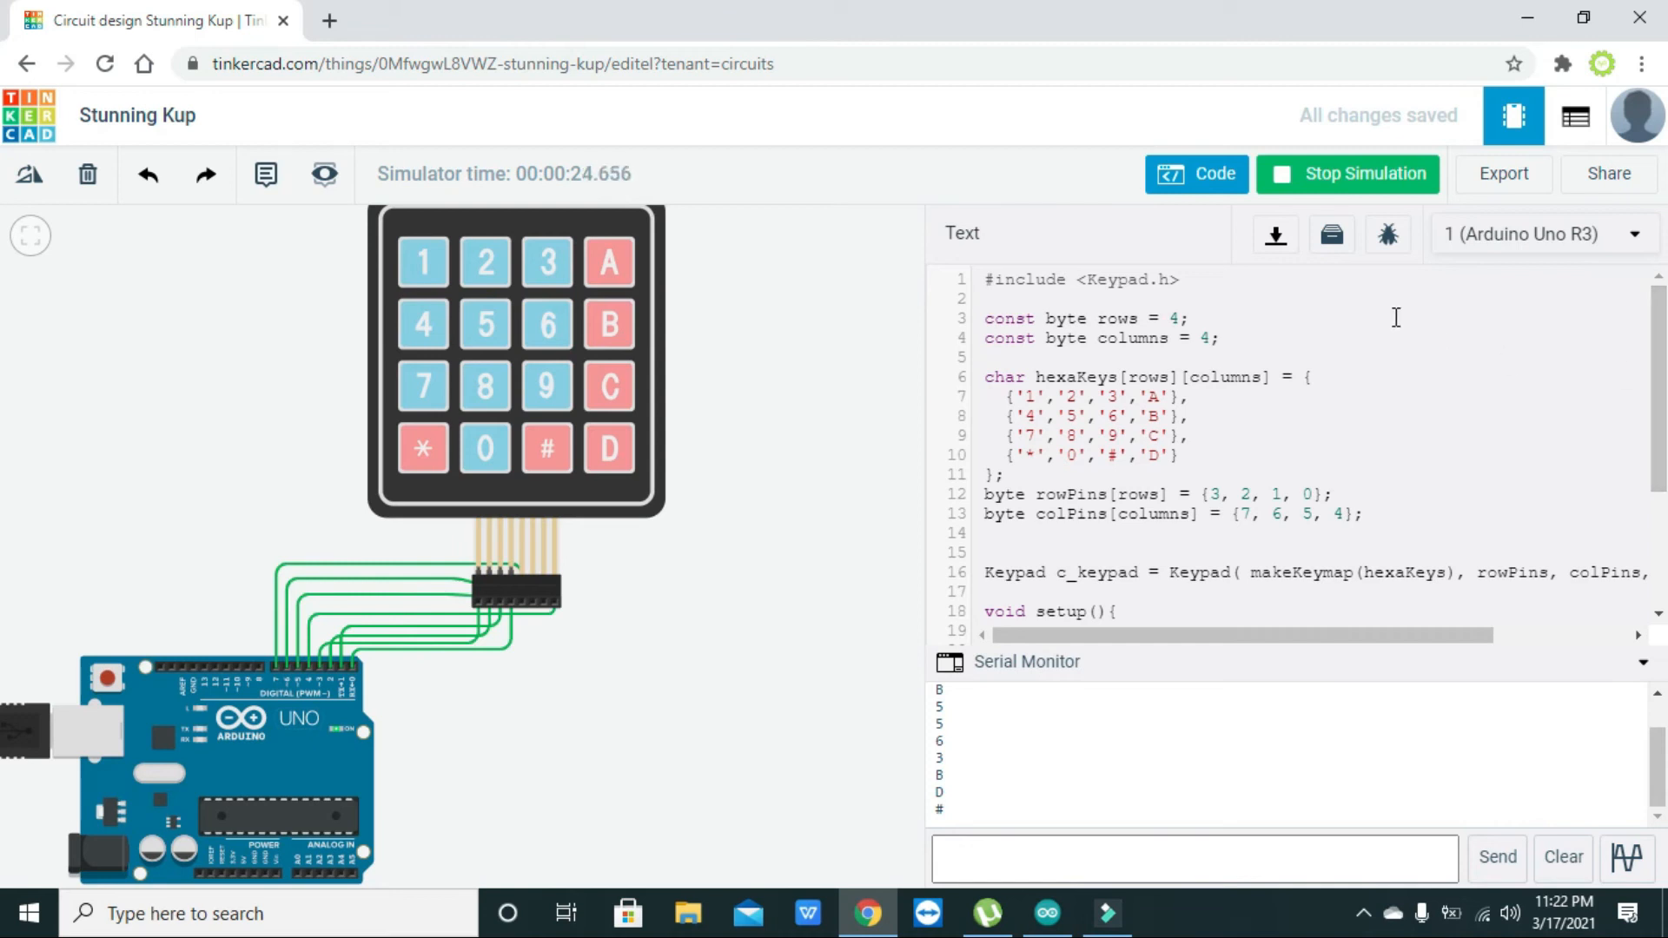
click(1257, 280)
drag(1257, 280, 983, 279)
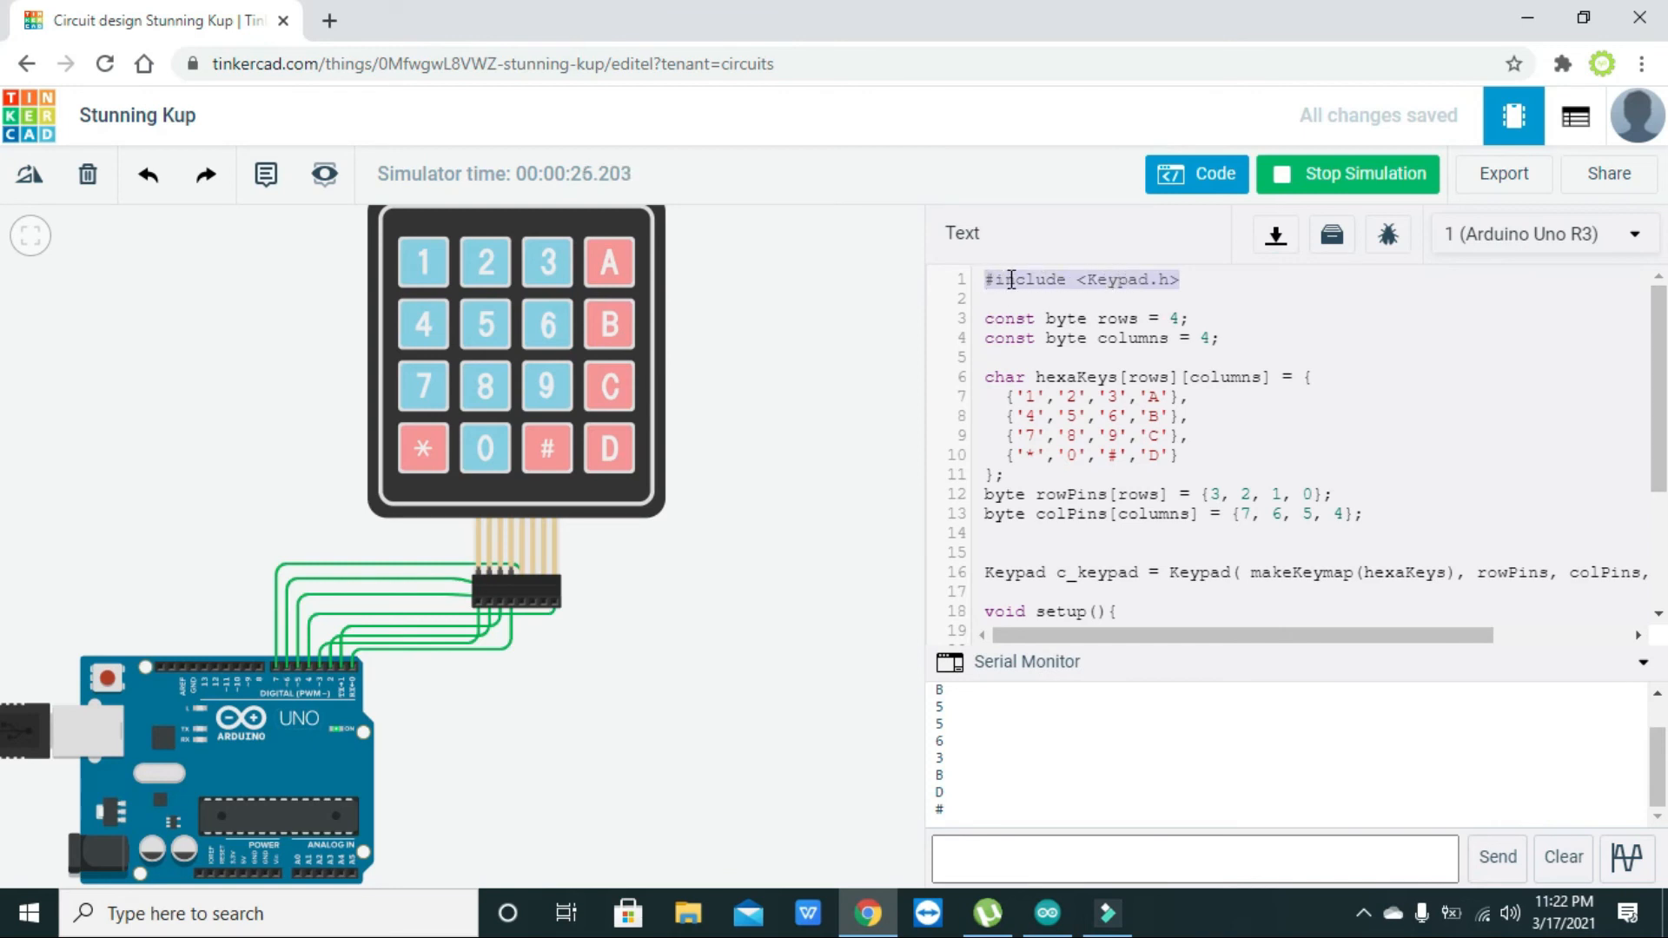
drag(1243, 340, 972, 320)
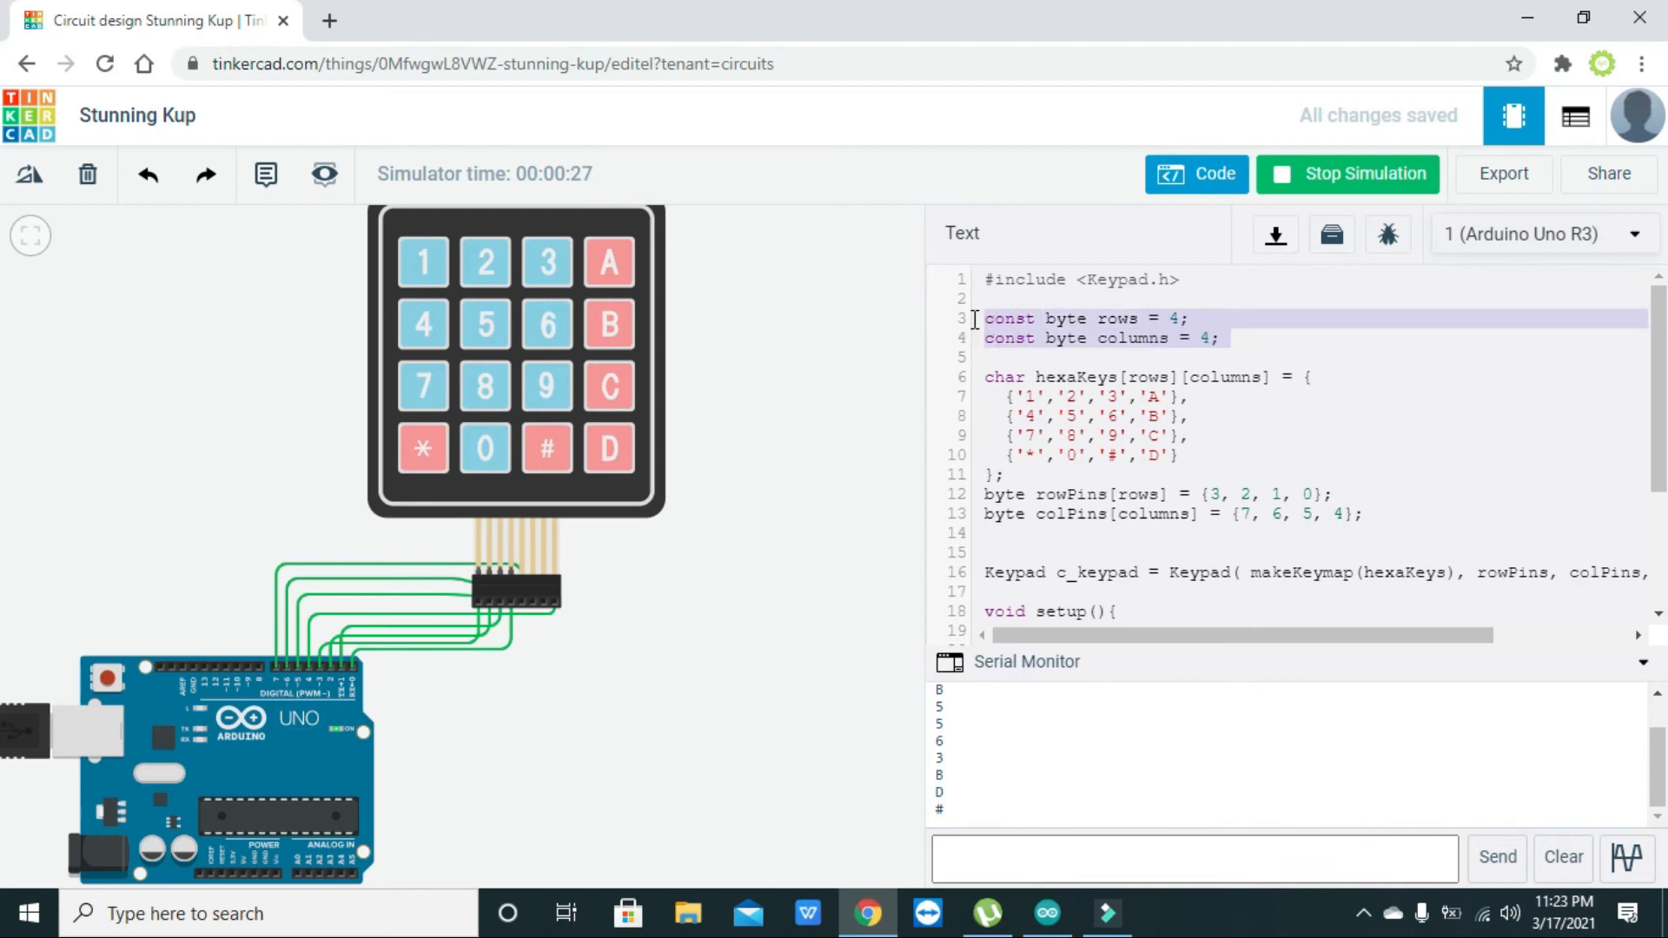
double_click(1000, 320)
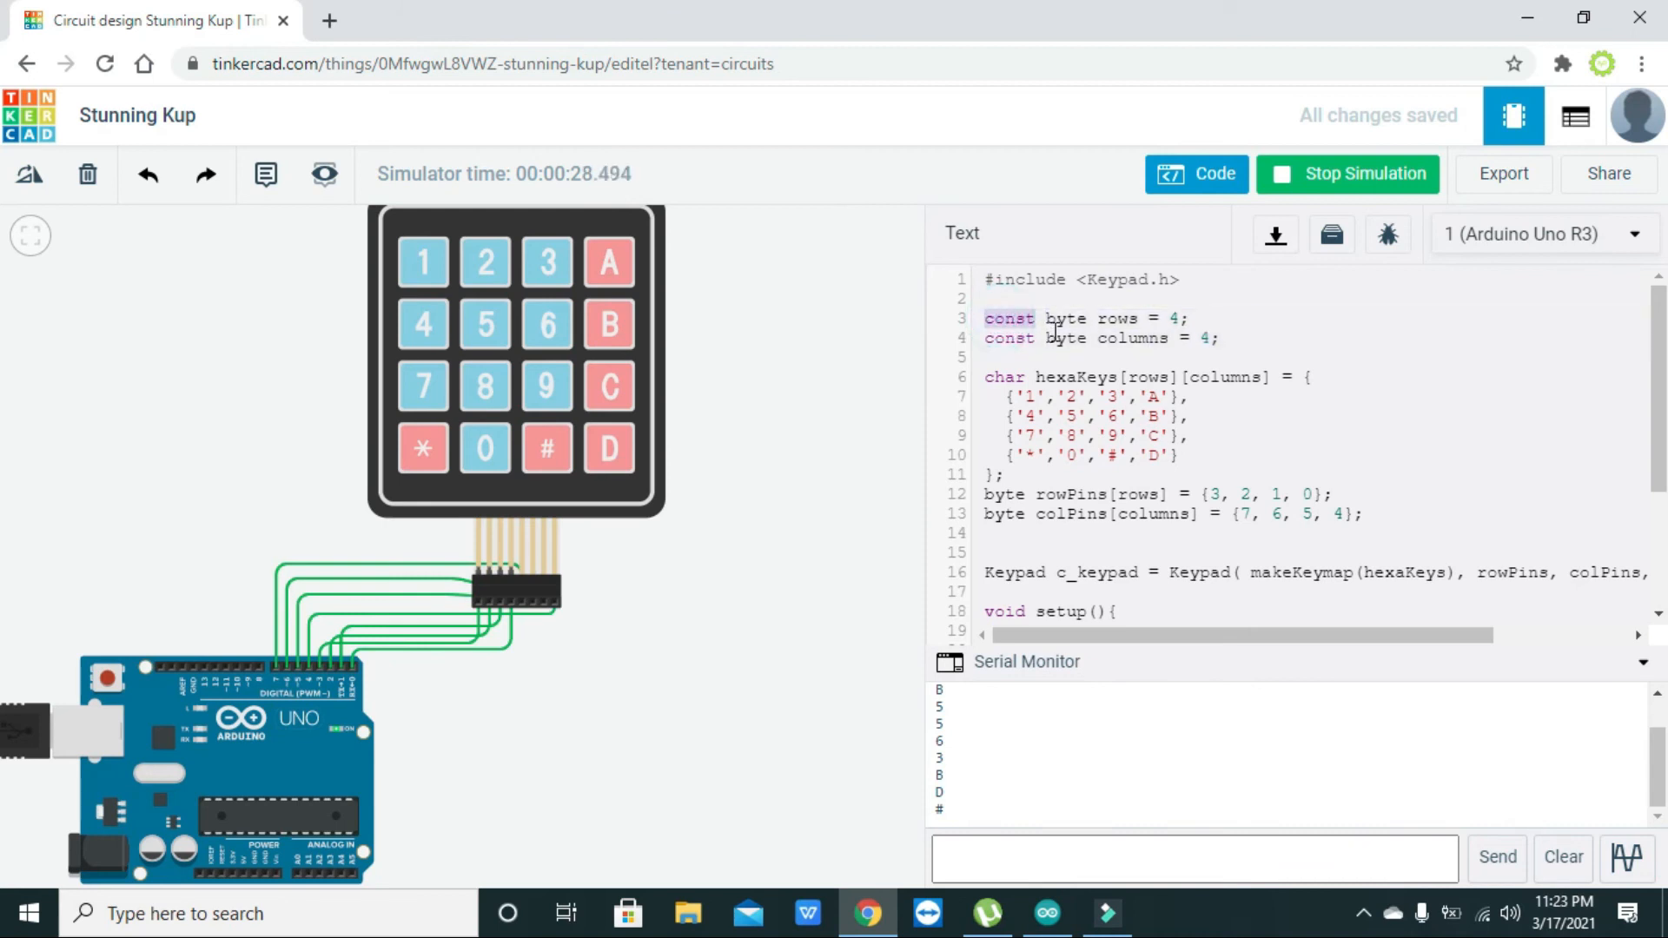
Step: Examine the hexaKeys character array declaration and its four rows of keys
click(988, 377)
drag(988, 377, 1189, 476)
click(1188, 476)
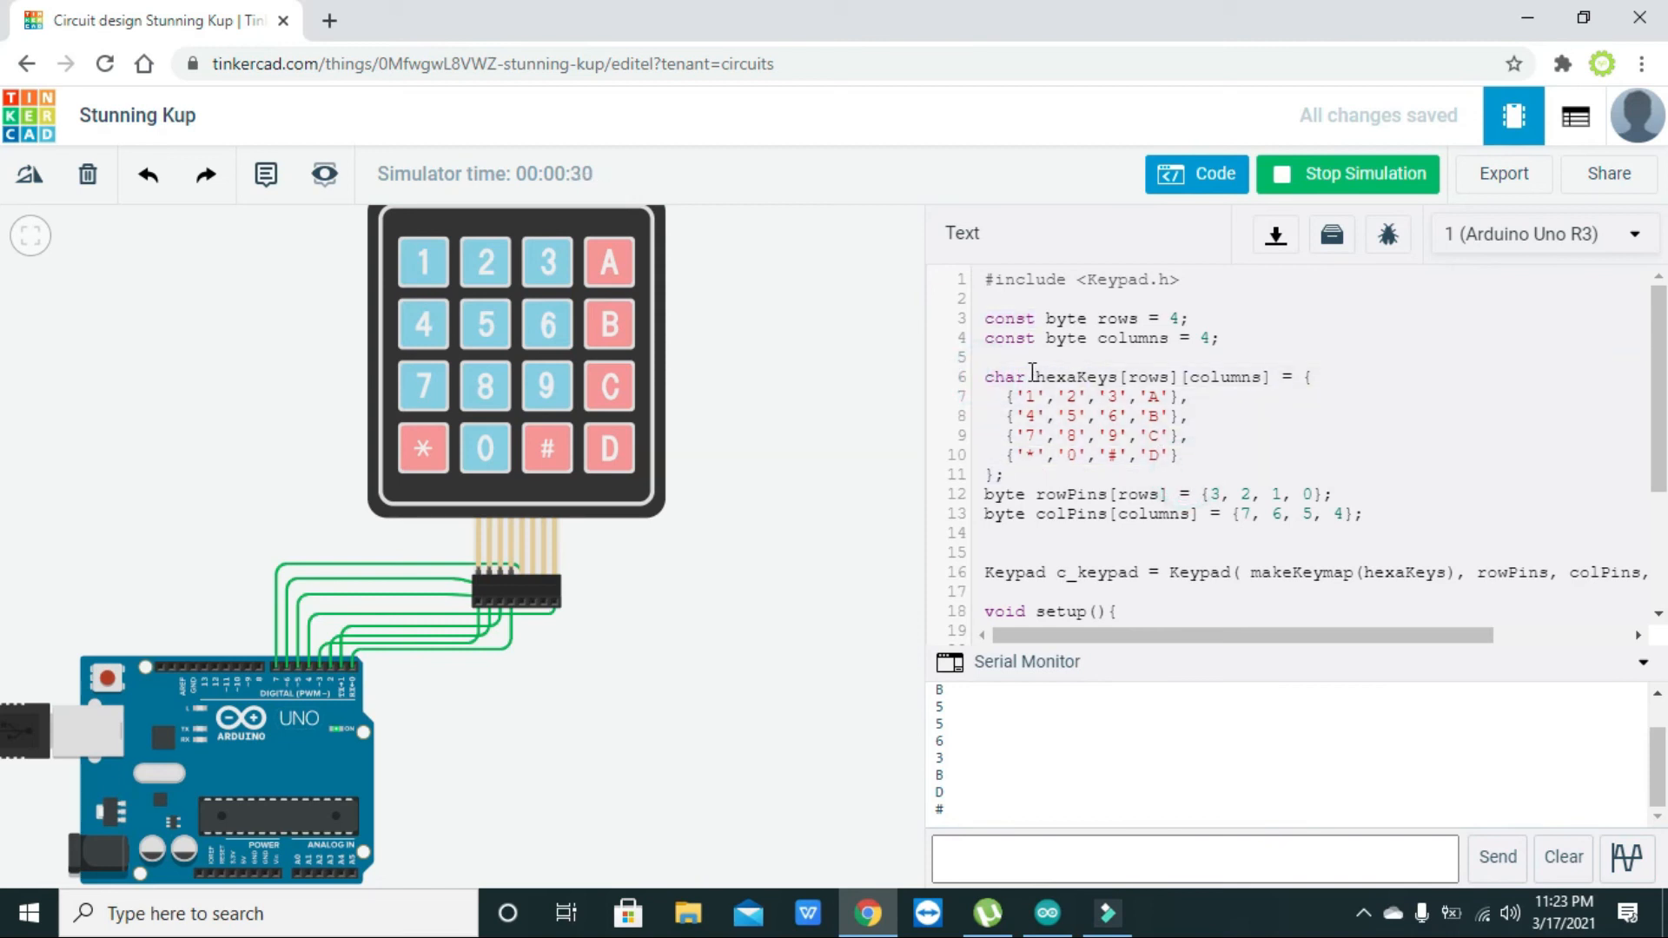
click(983, 375)
drag(990, 375, 1008, 476)
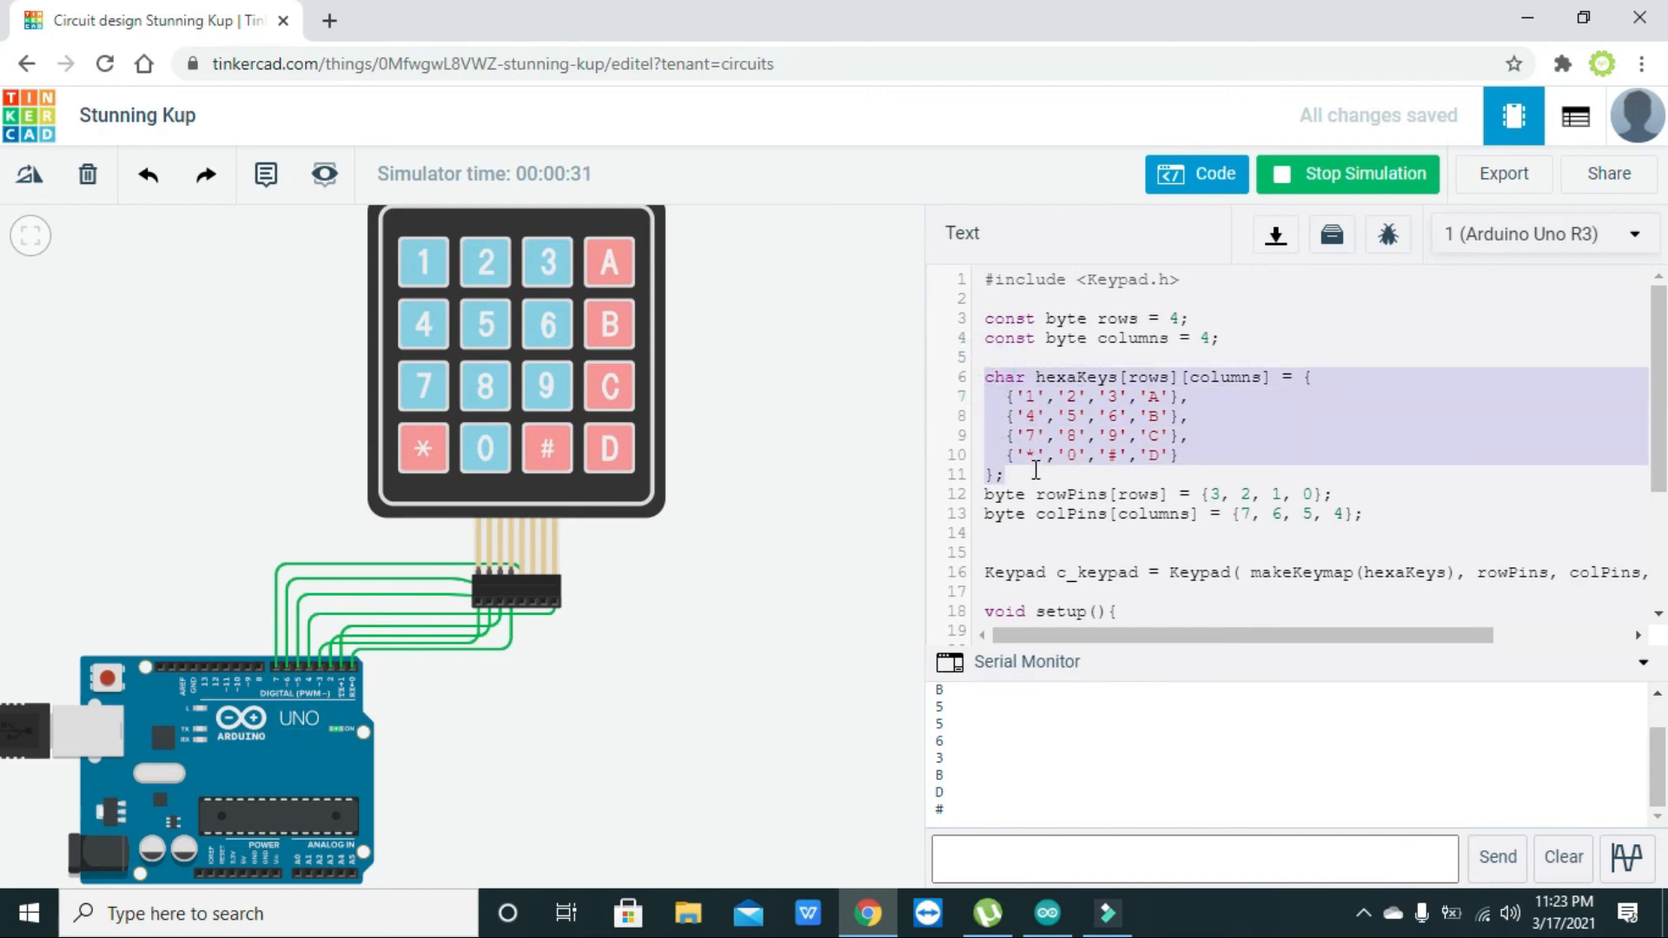
double_click(1069, 378)
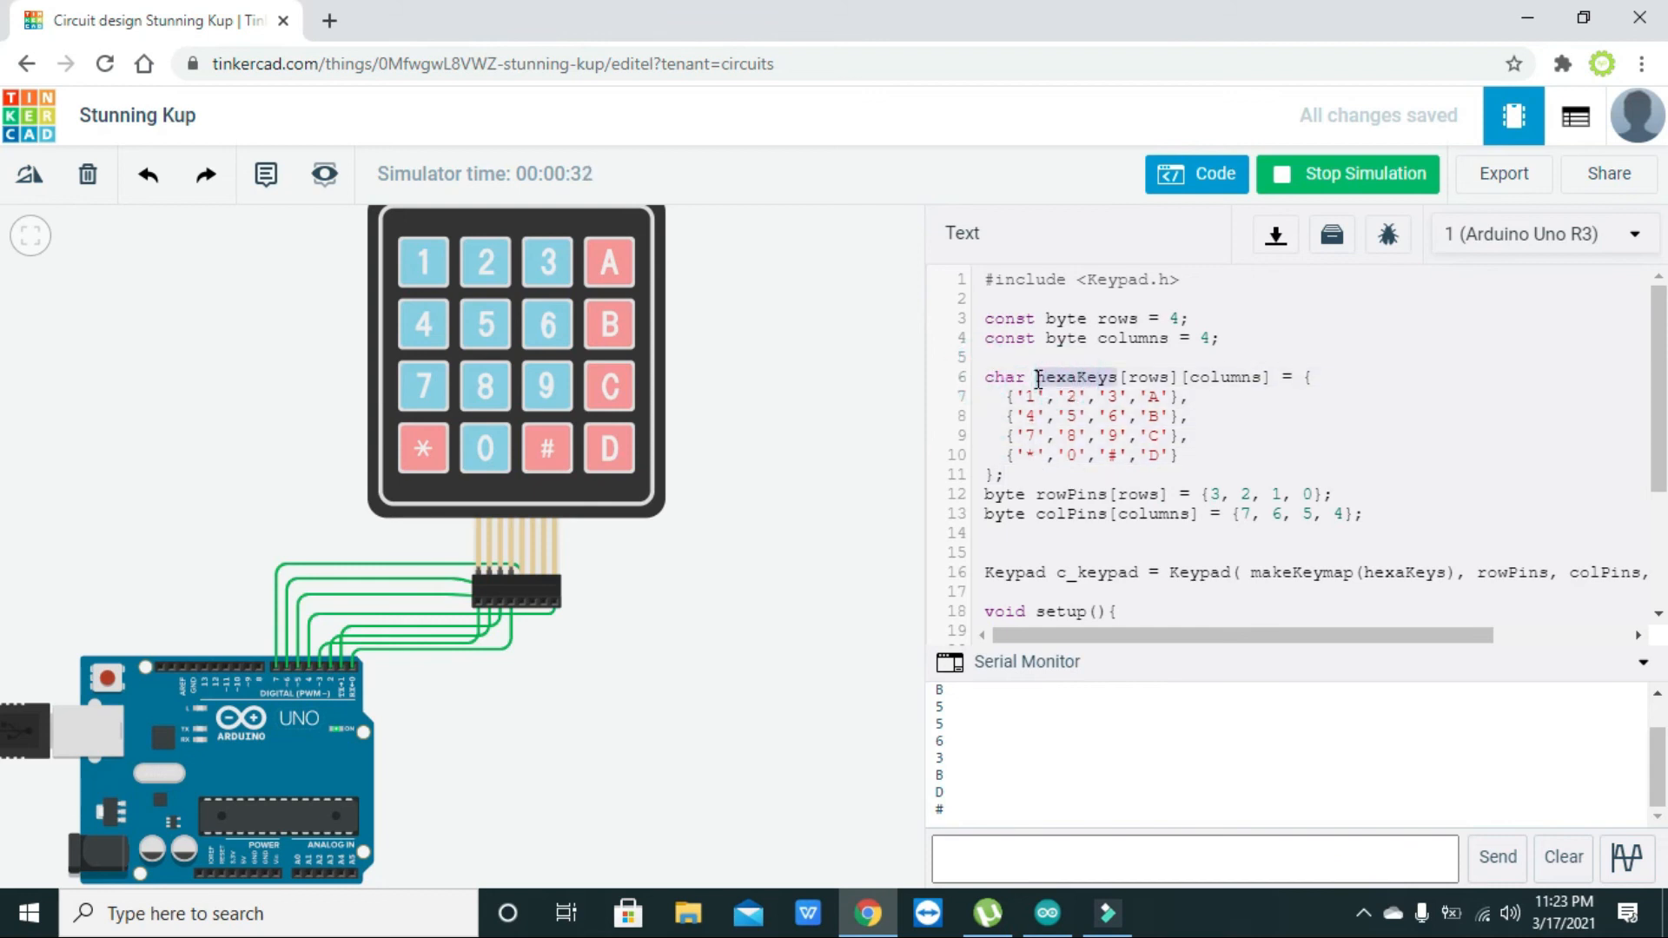
double_click(1012, 379)
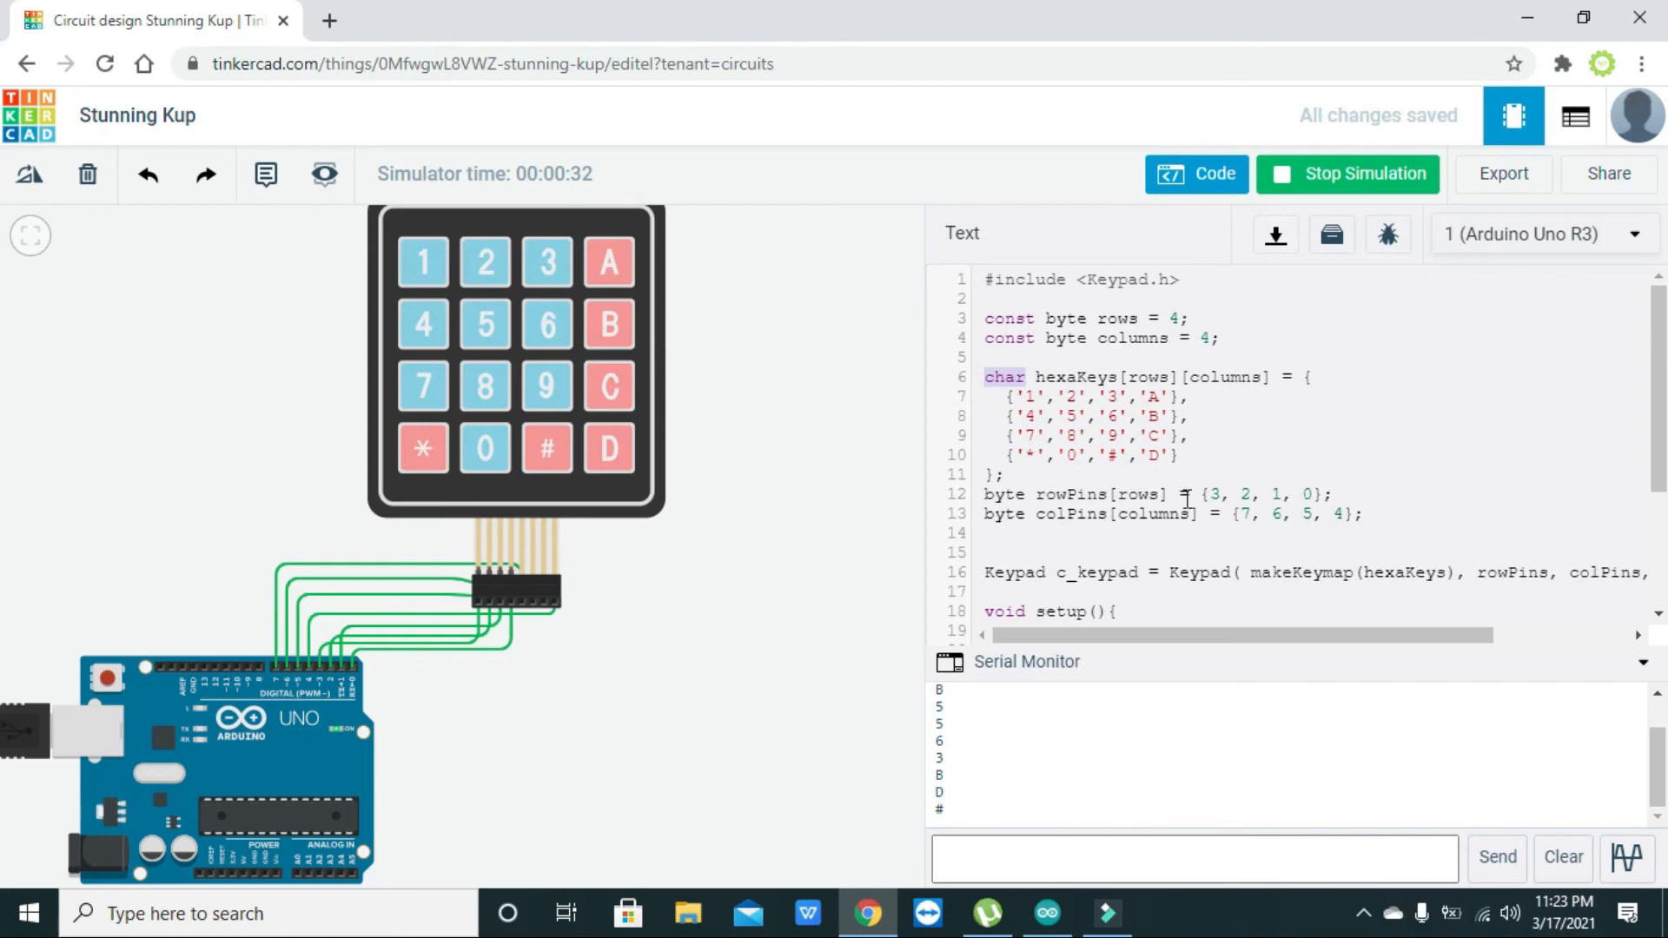
Step: Examine the rowPins and colPins arrays, the Keypad object line, and the setup and loop functions
drag(1404, 514, 985, 502)
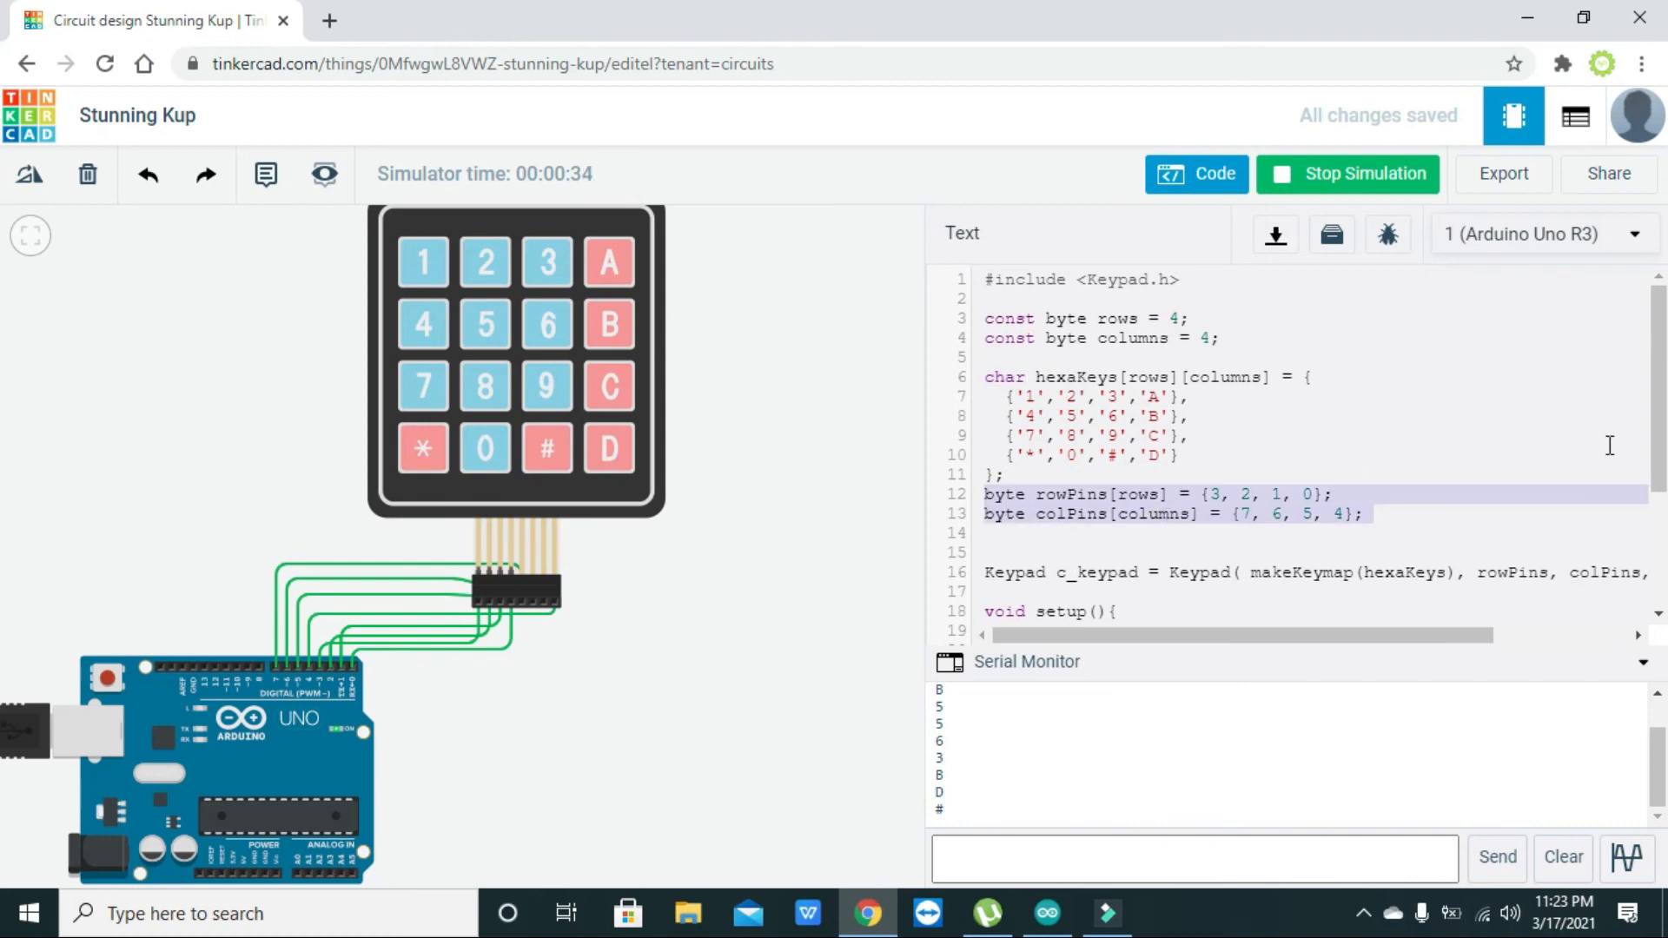
drag(1655, 430, 1662, 491)
drag(1665, 537, 1665, 562)
drag(990, 381, 1655, 388)
click(1332, 641)
drag(1322, 651, 1139, 625)
click(1086, 593)
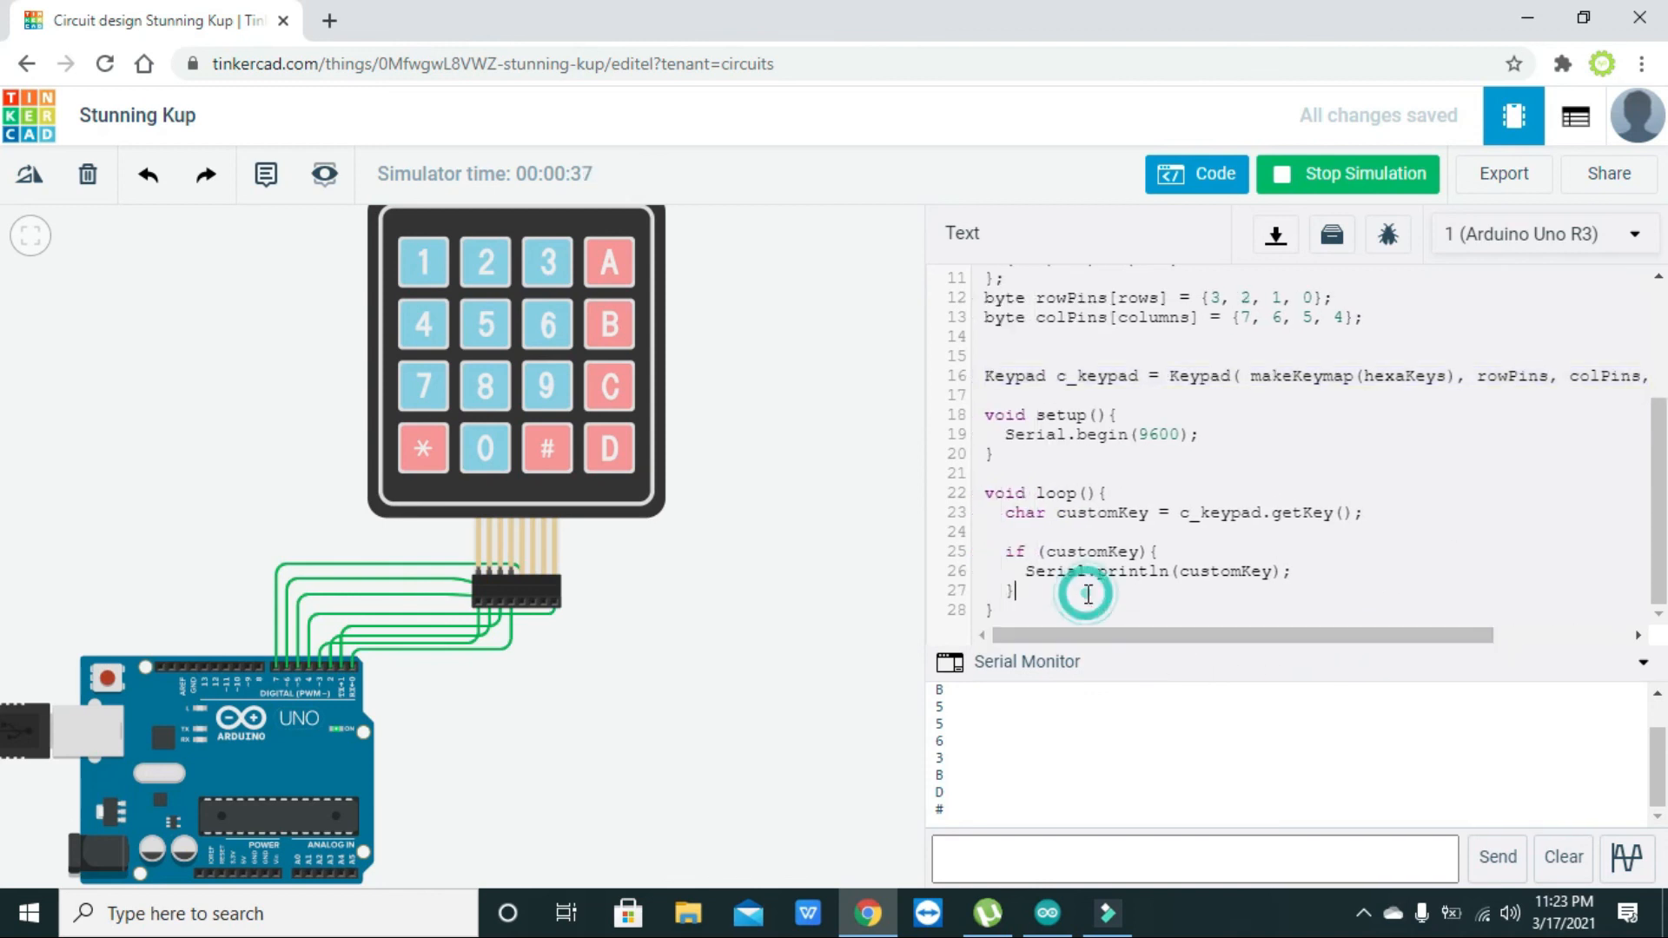
Step: Examine the loop's customKey declaration and the c_keypad.getKey() call assigned to it
drag(1381, 512, 1009, 516)
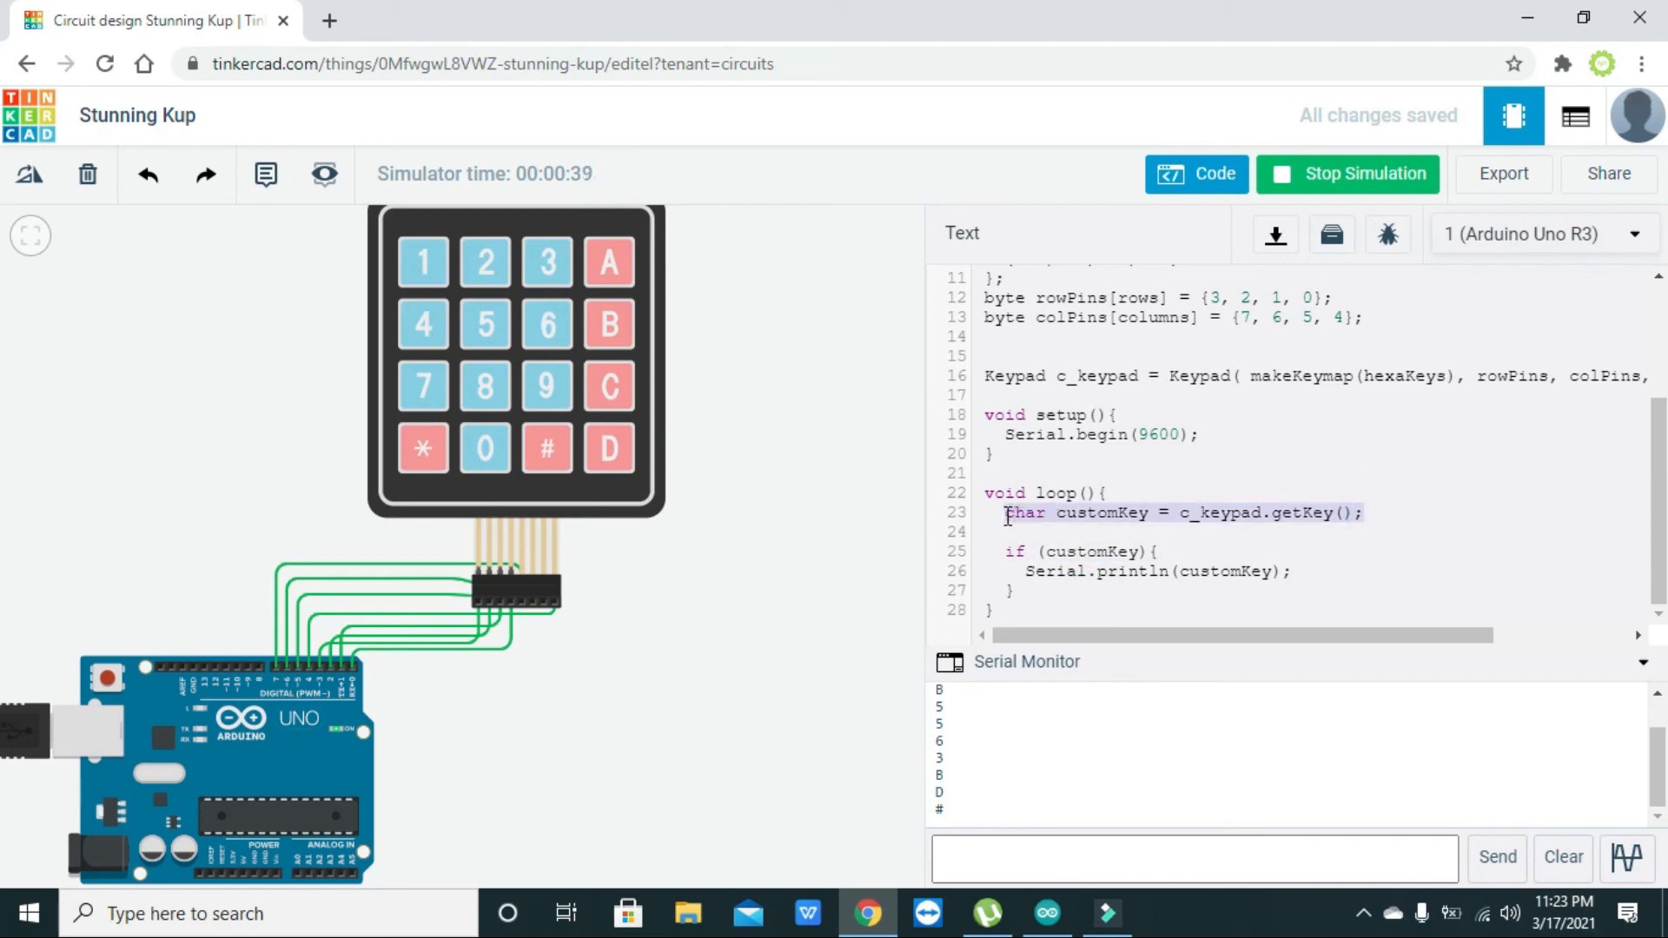
click(1182, 510)
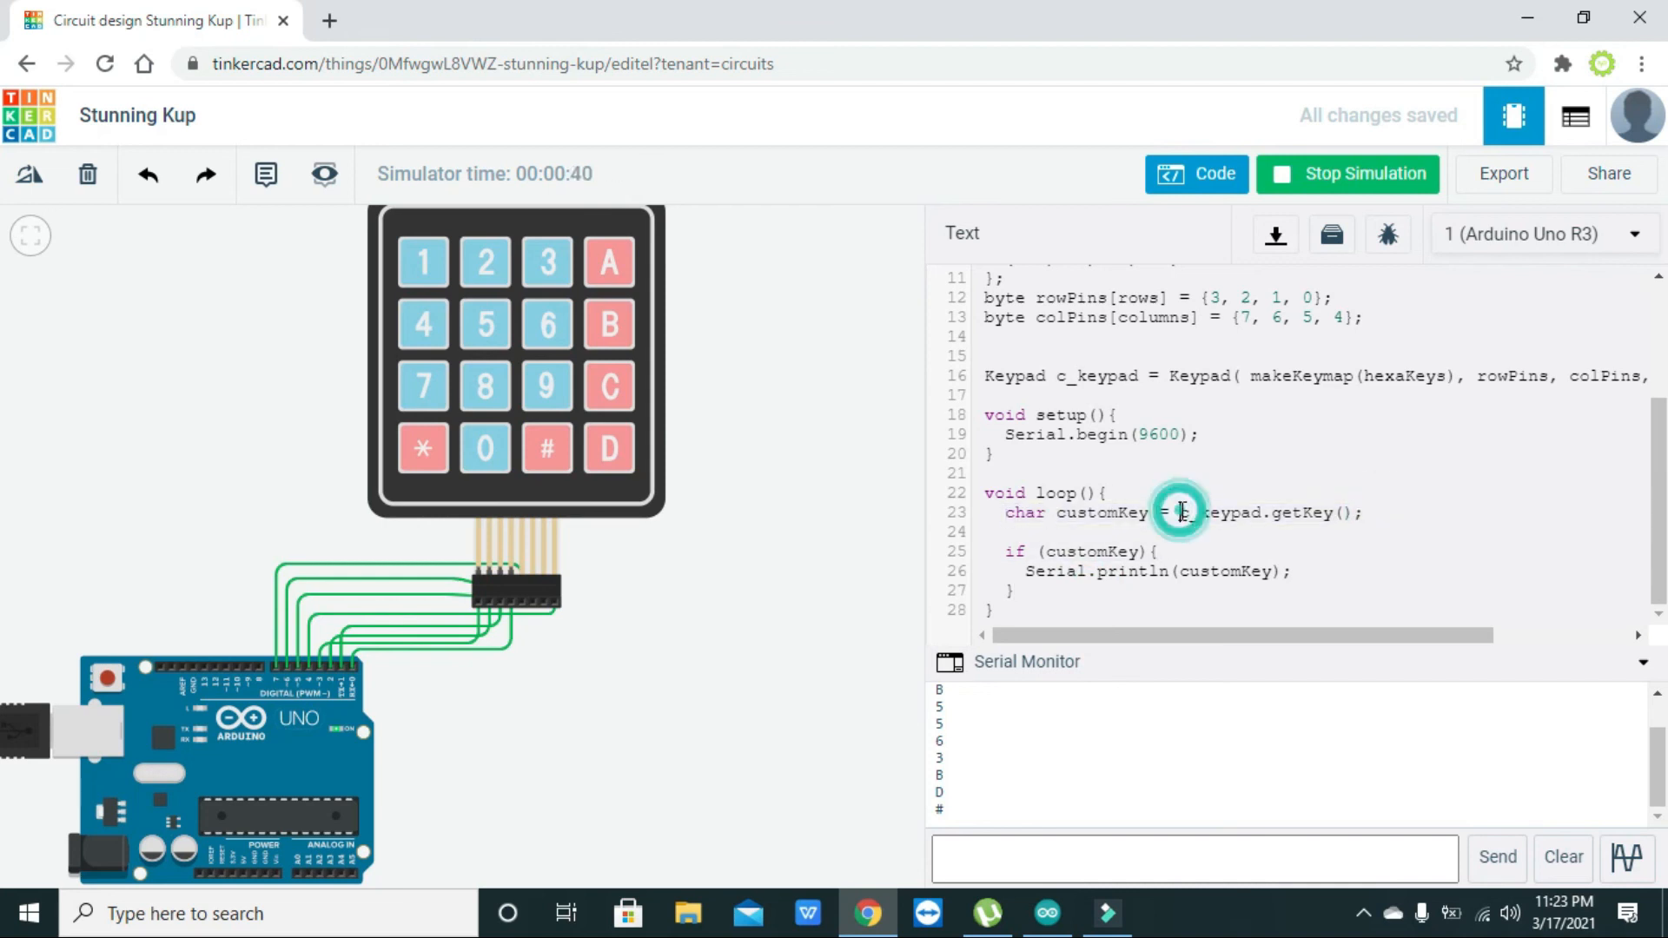
click(1147, 511)
drag(1131, 513, 1062, 514)
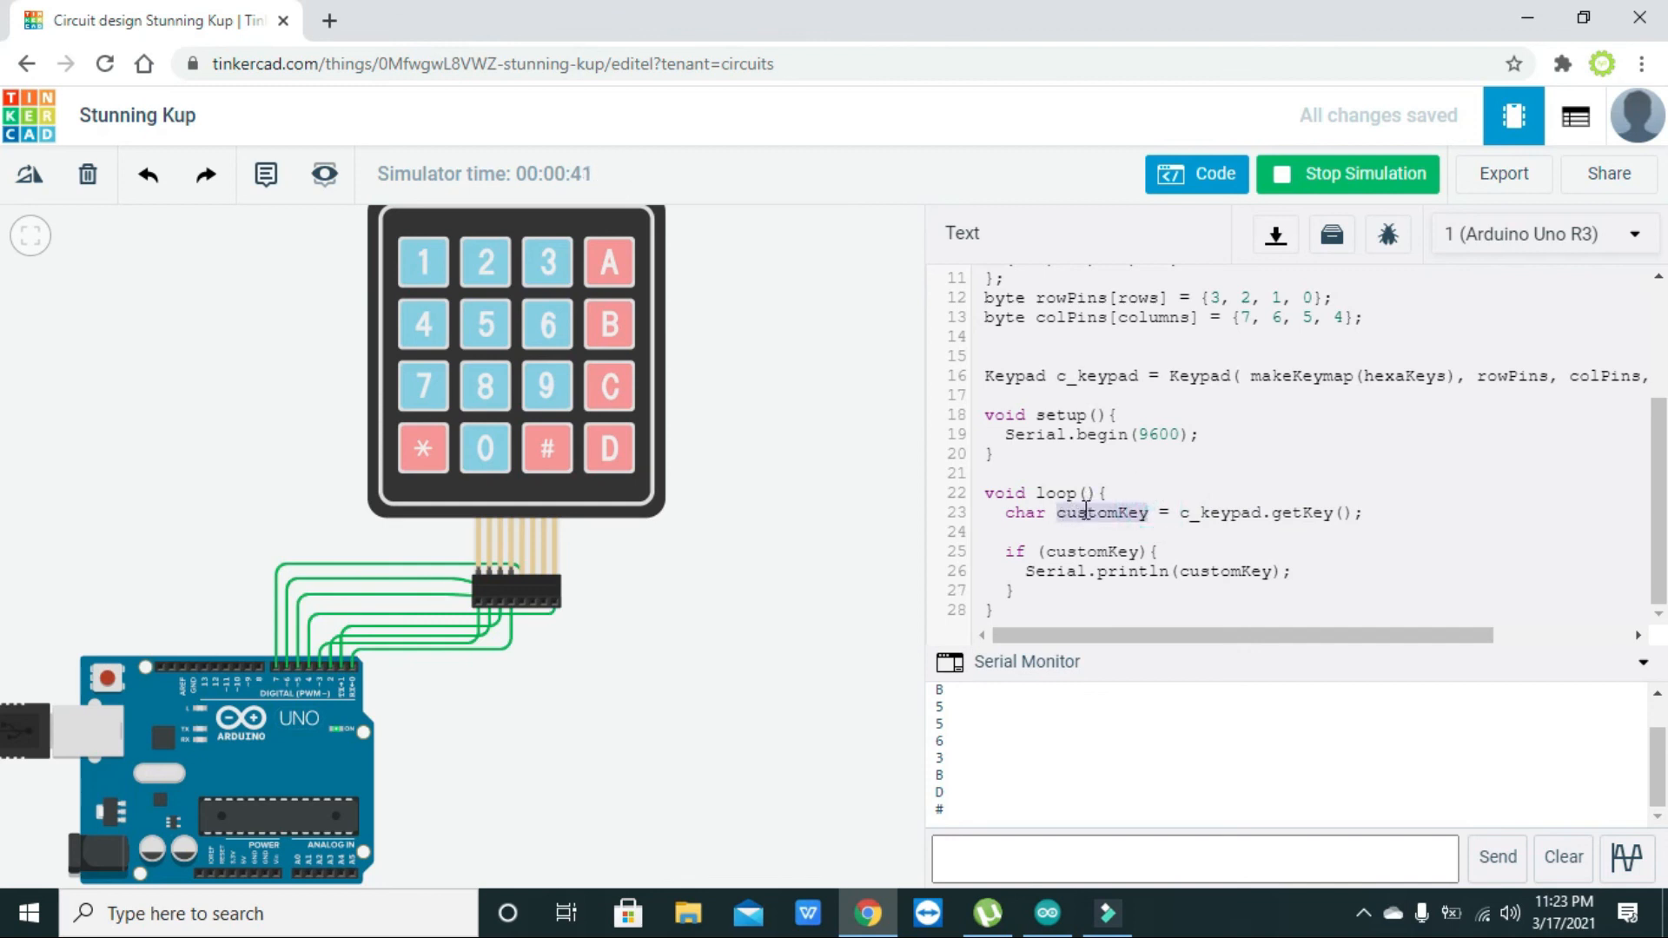
click(1096, 514)
double_click(1097, 514)
drag(1180, 513, 1371, 512)
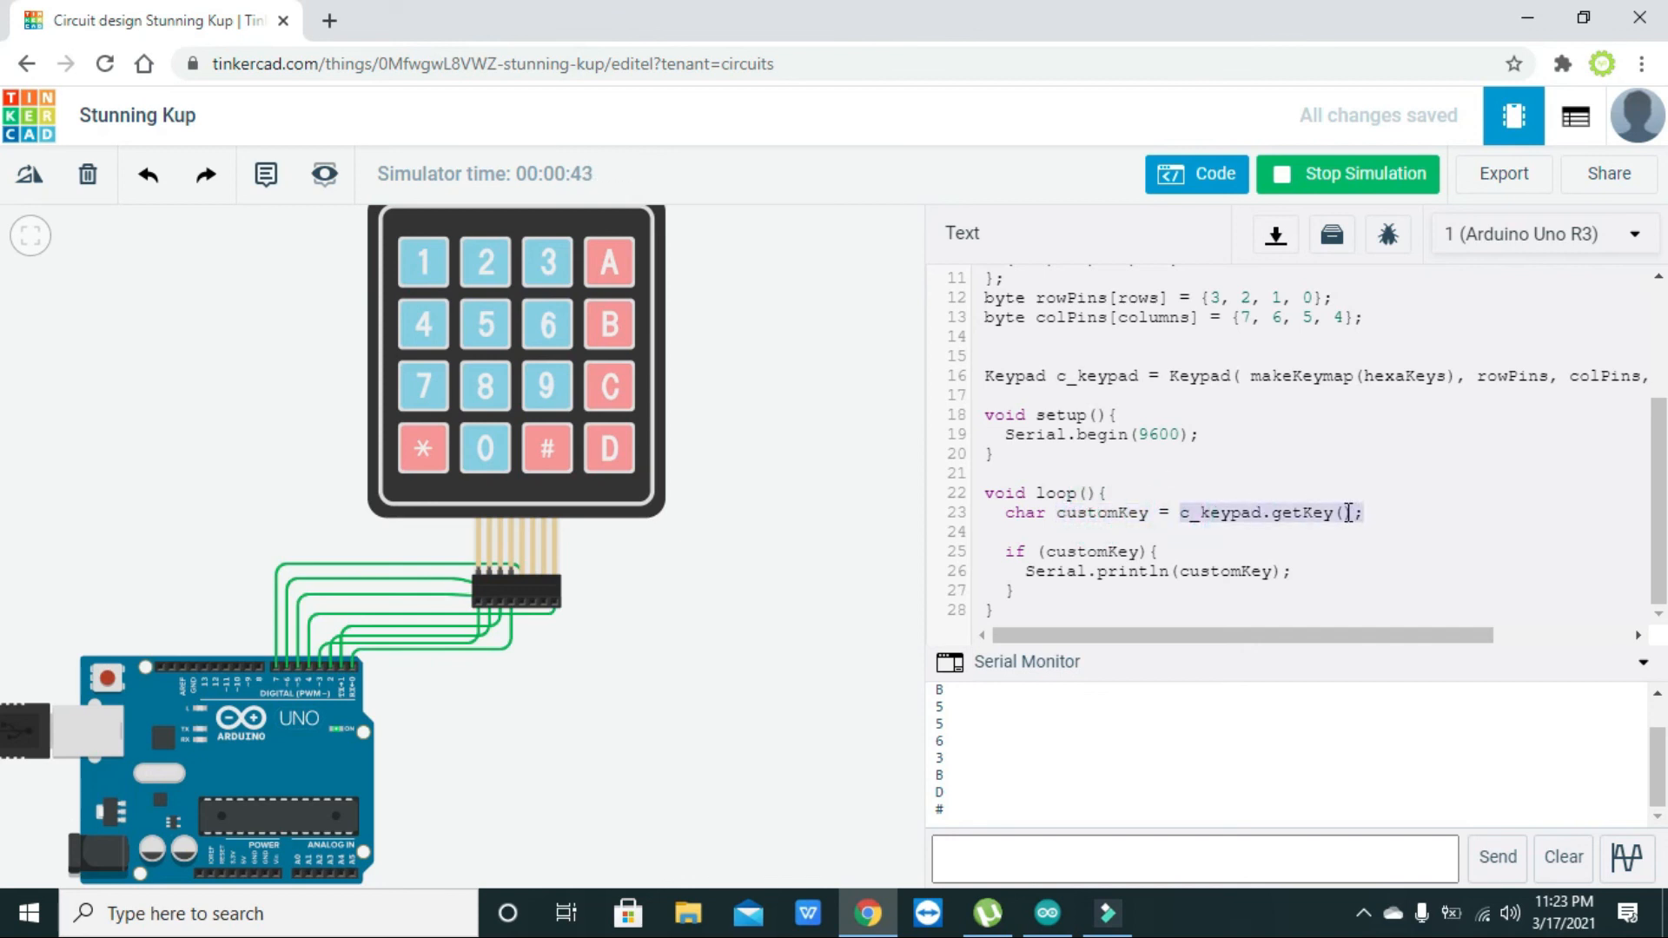
click(1128, 510)
double_click(1128, 511)
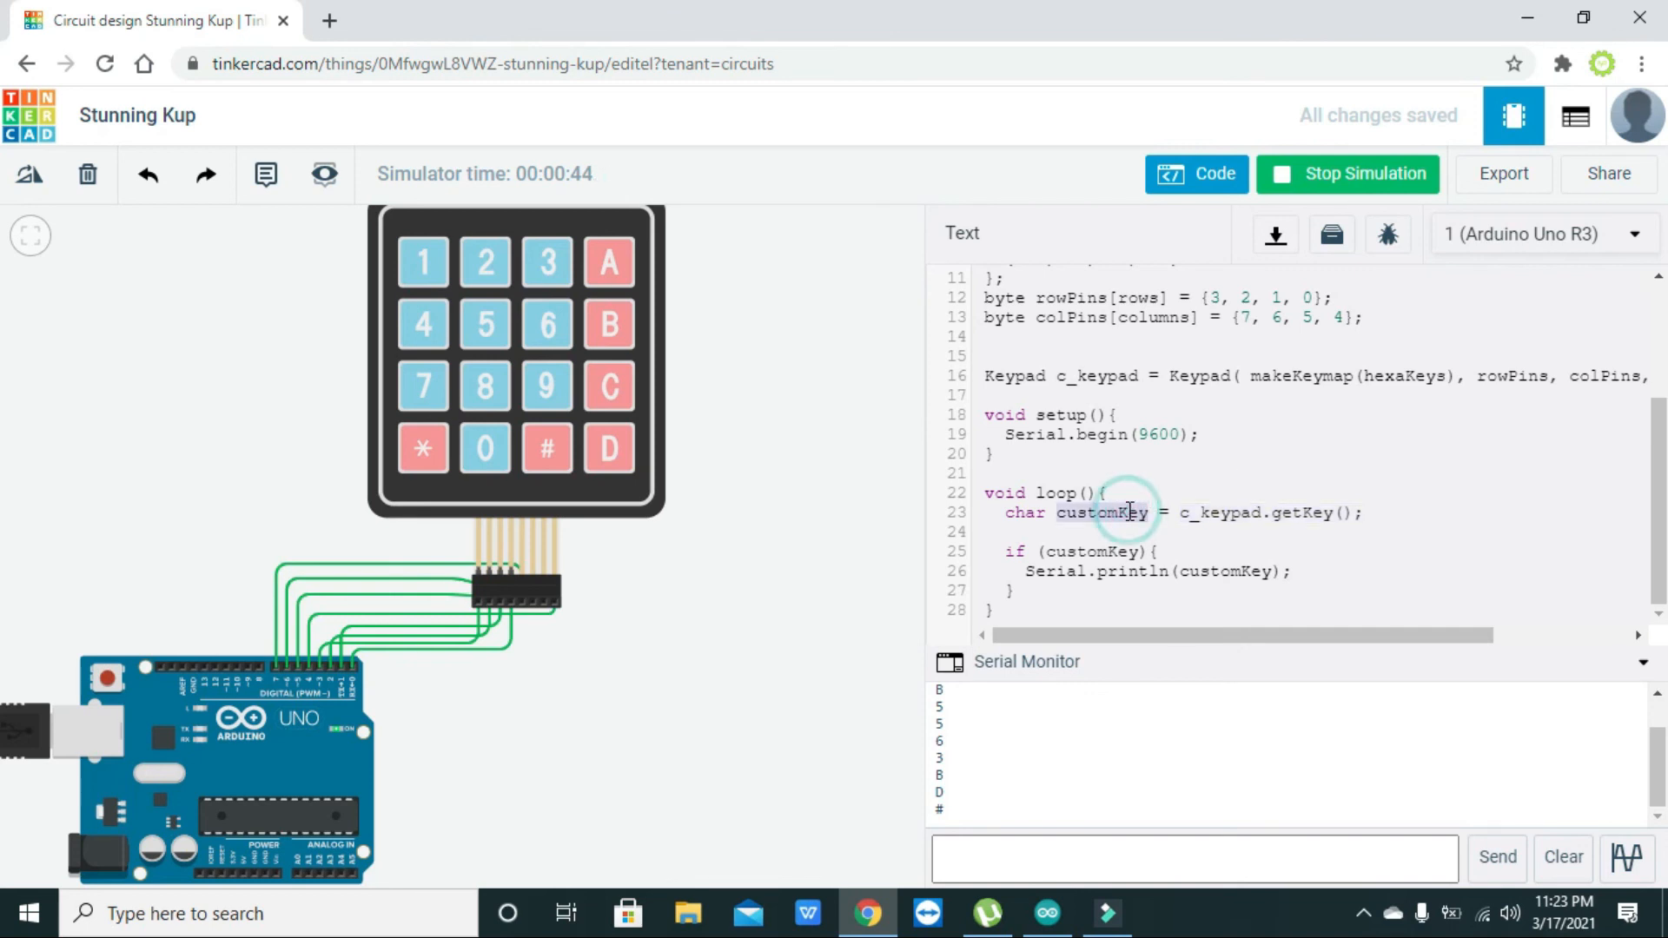
Step: Examine the if (customKey) condition and the Serial.println(customKey) statement inside it
double_click(1102, 551)
drag(1026, 571, 1298, 570)
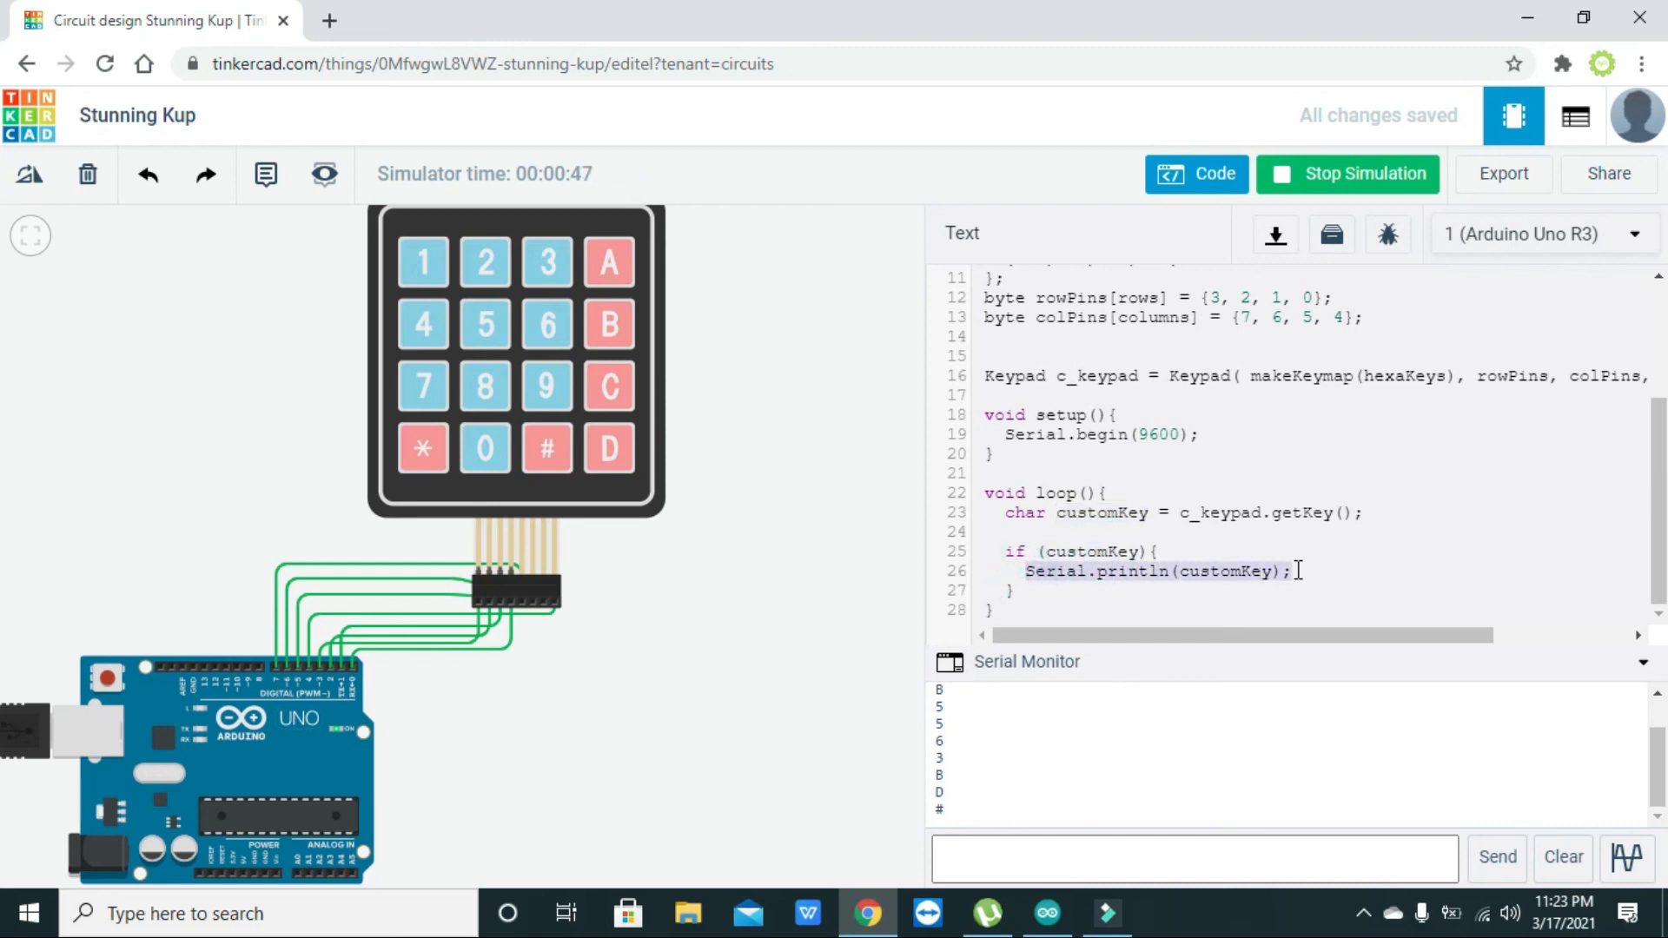
click(1298, 570)
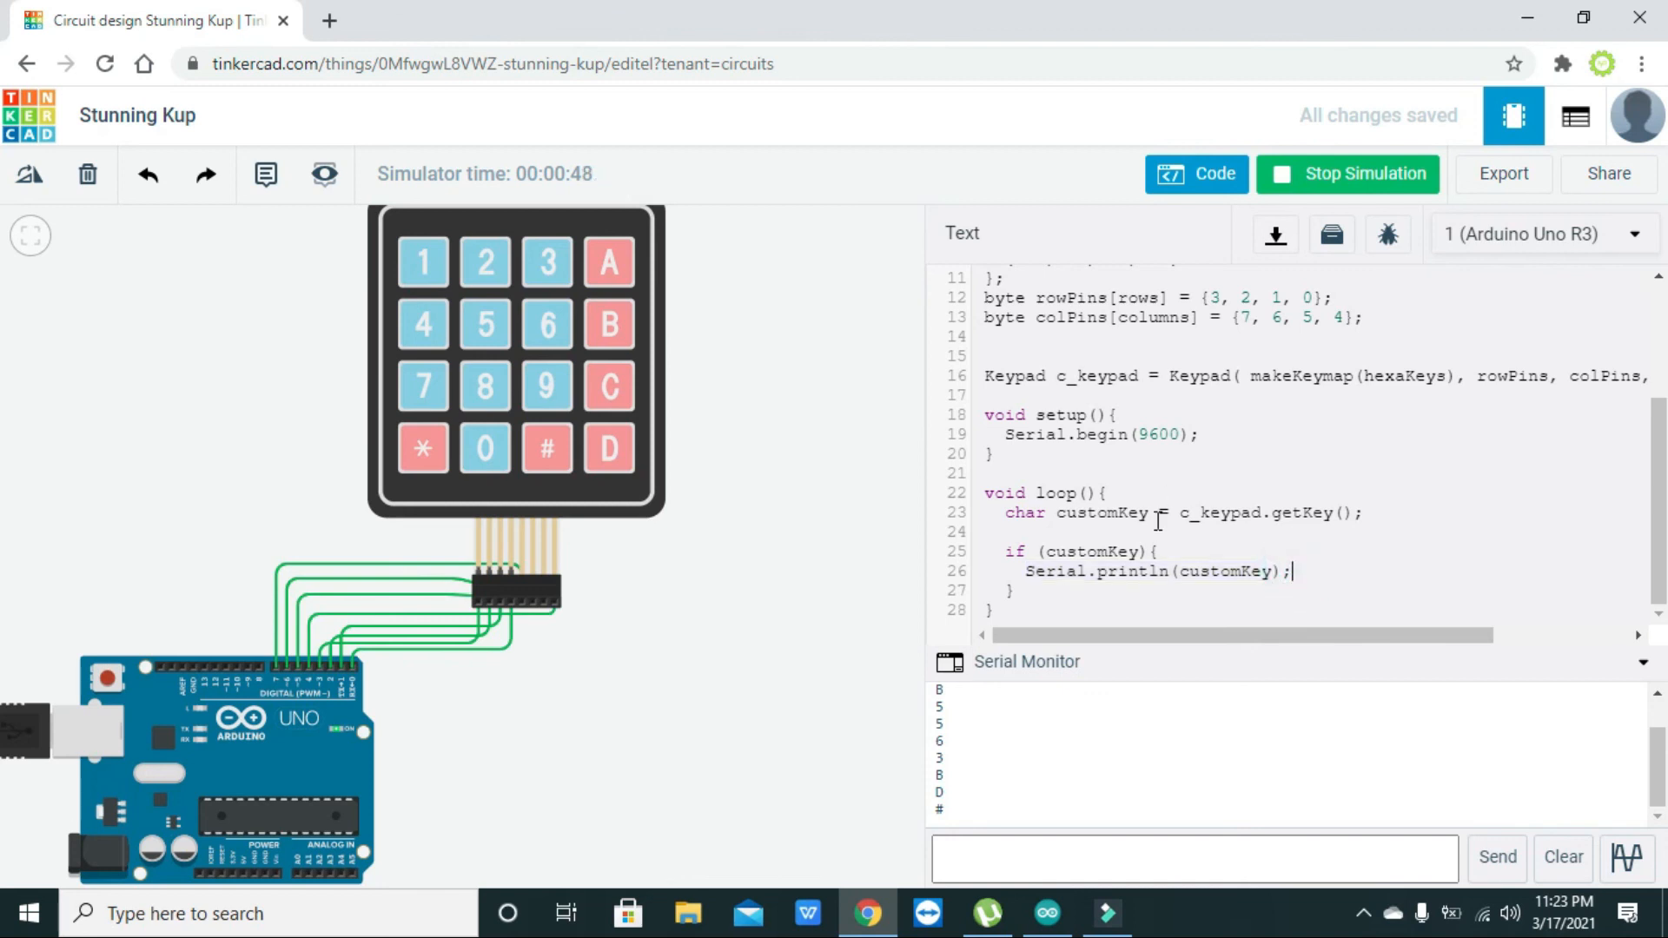